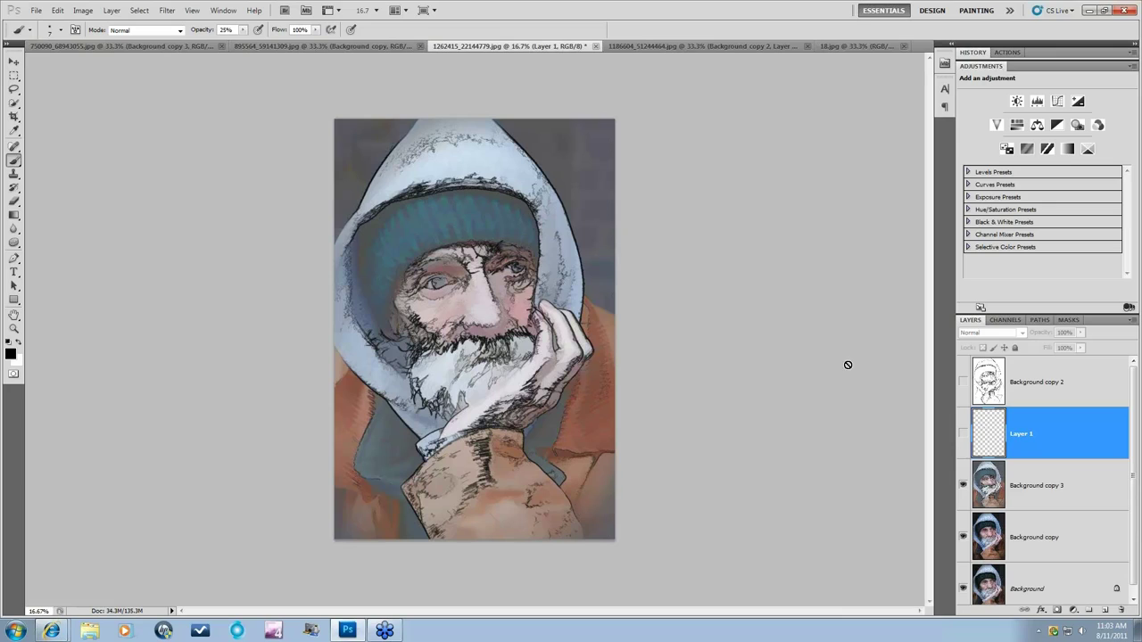
Step: Make Layer 1 and the sketch layer Background copy 2 visible in the bearded man's portrait
left_click(963, 435)
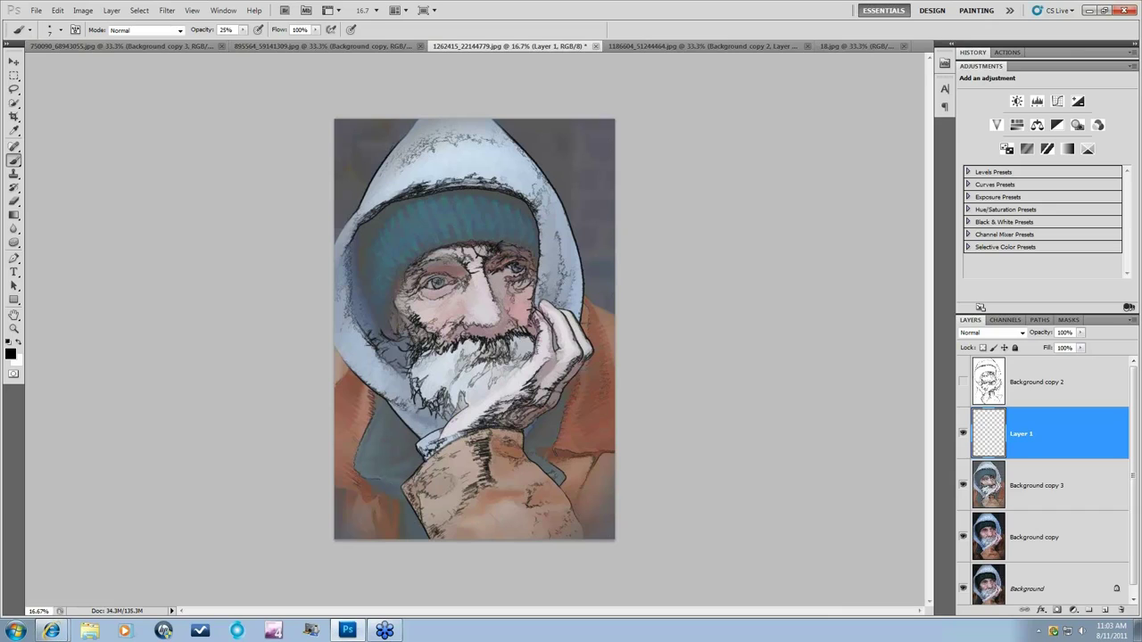
left_click(963, 382)
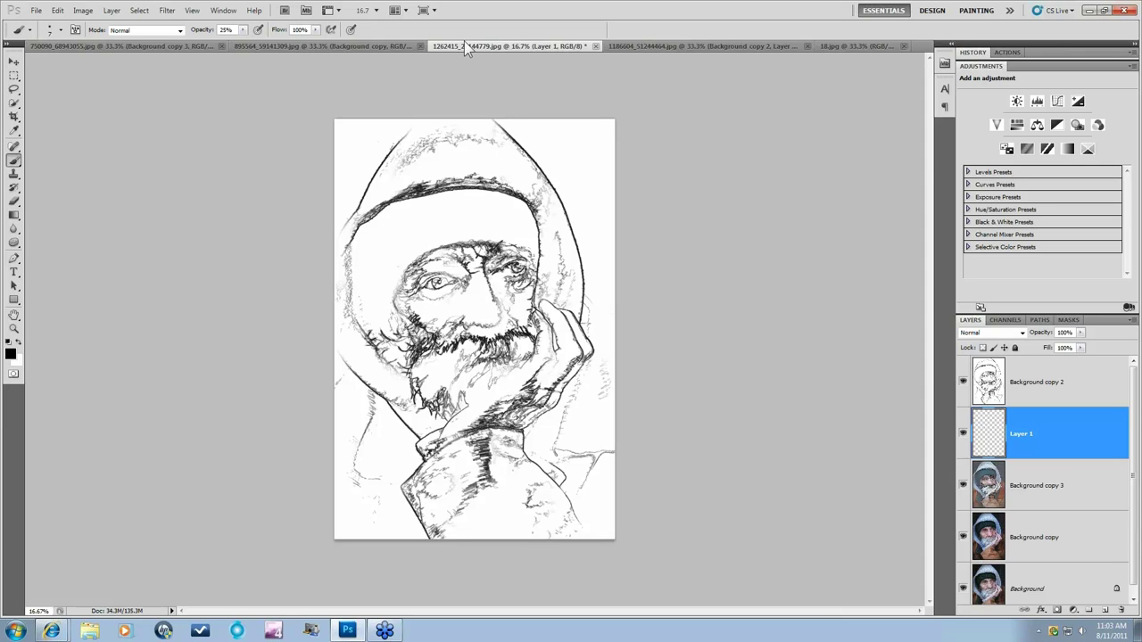
Step: Switch to the green car image, disable the top layer's mask and hide all layers above Background
left_click(647, 44)
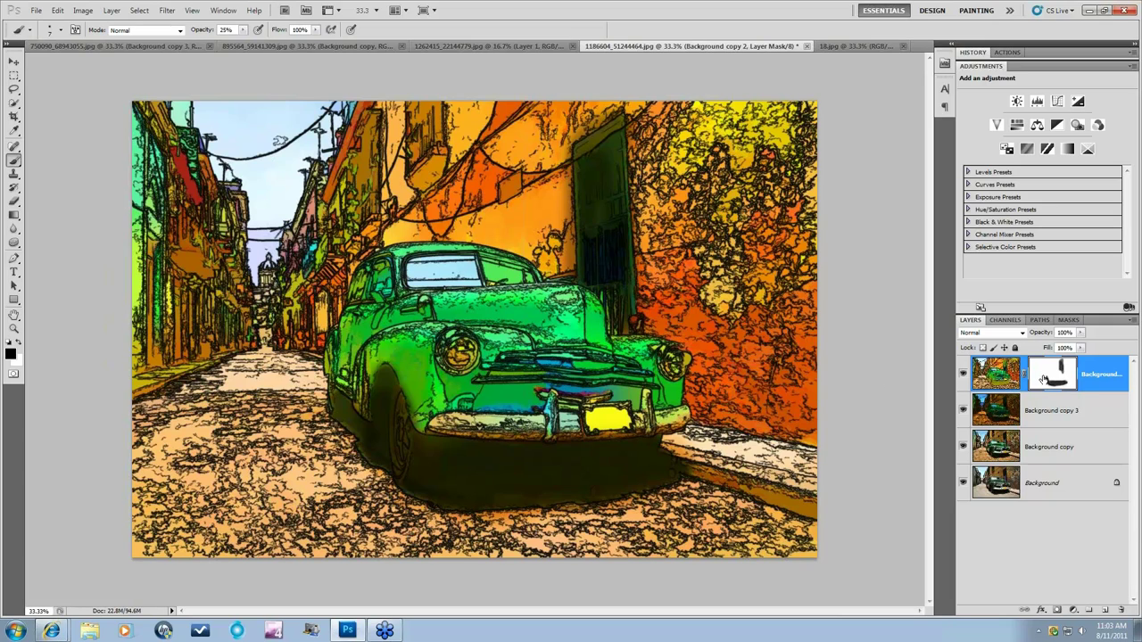
right_click(1044, 378)
left_click(1056, 386)
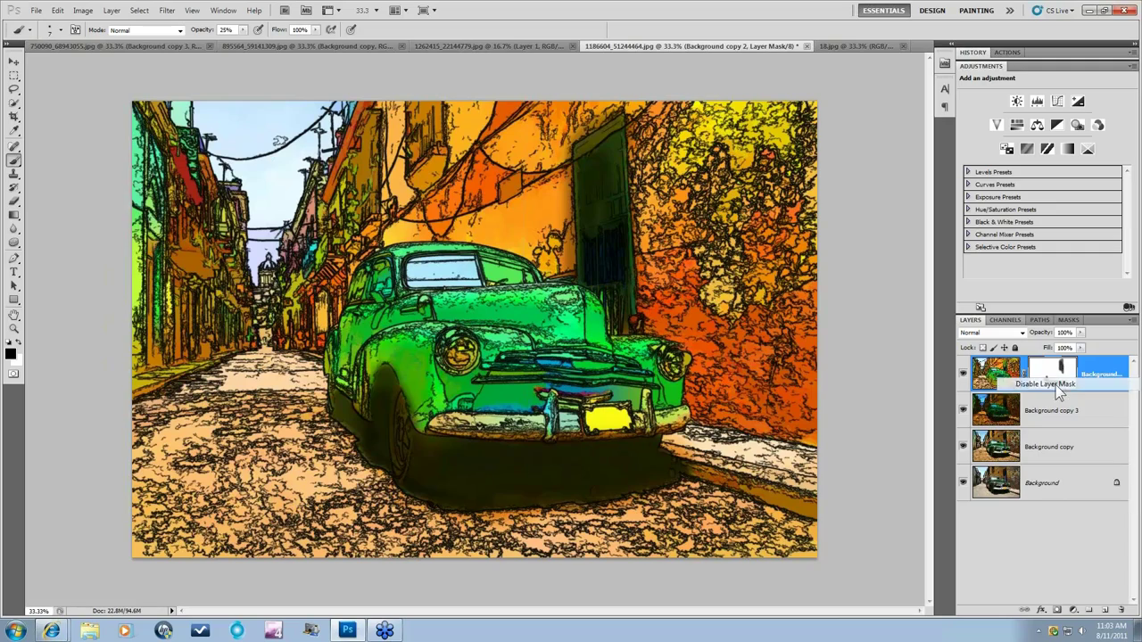
left_click(962, 384)
left_click(964, 413)
left_click(965, 450)
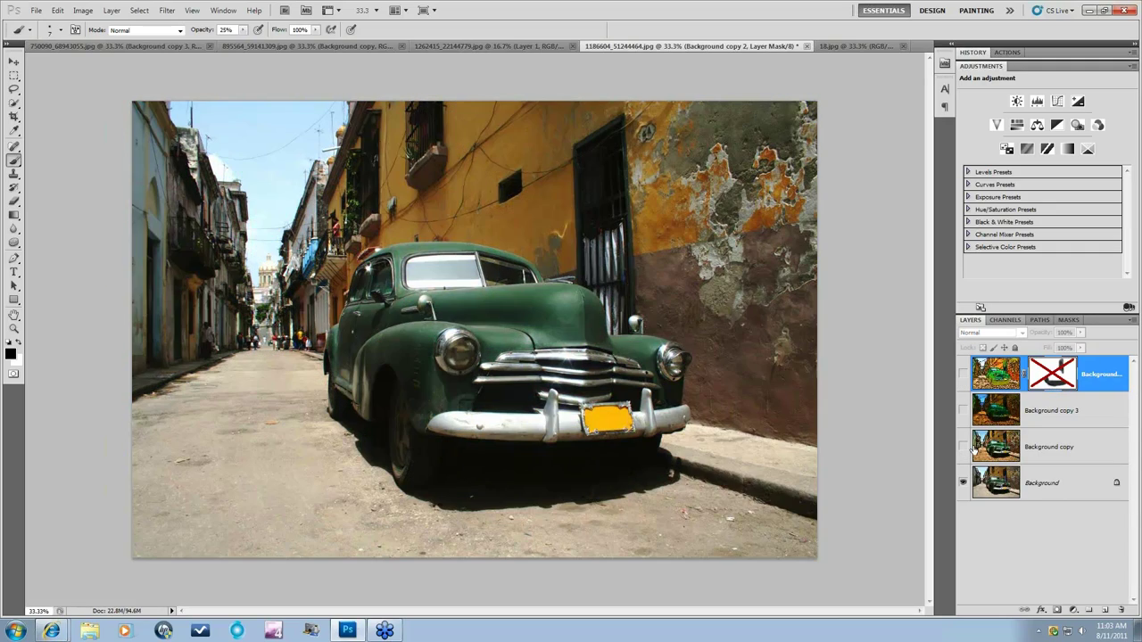
Step: Compare the car image's Background copy and top cartoon layer with the original photo by toggling layer visibility
left_click(964, 448)
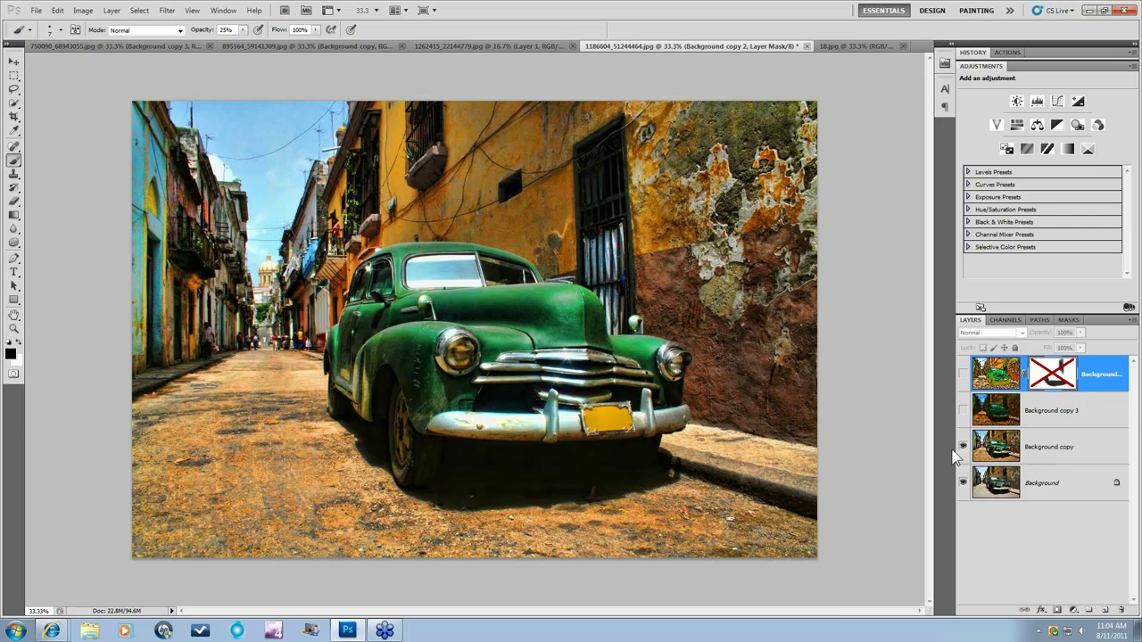
left_click(963, 375)
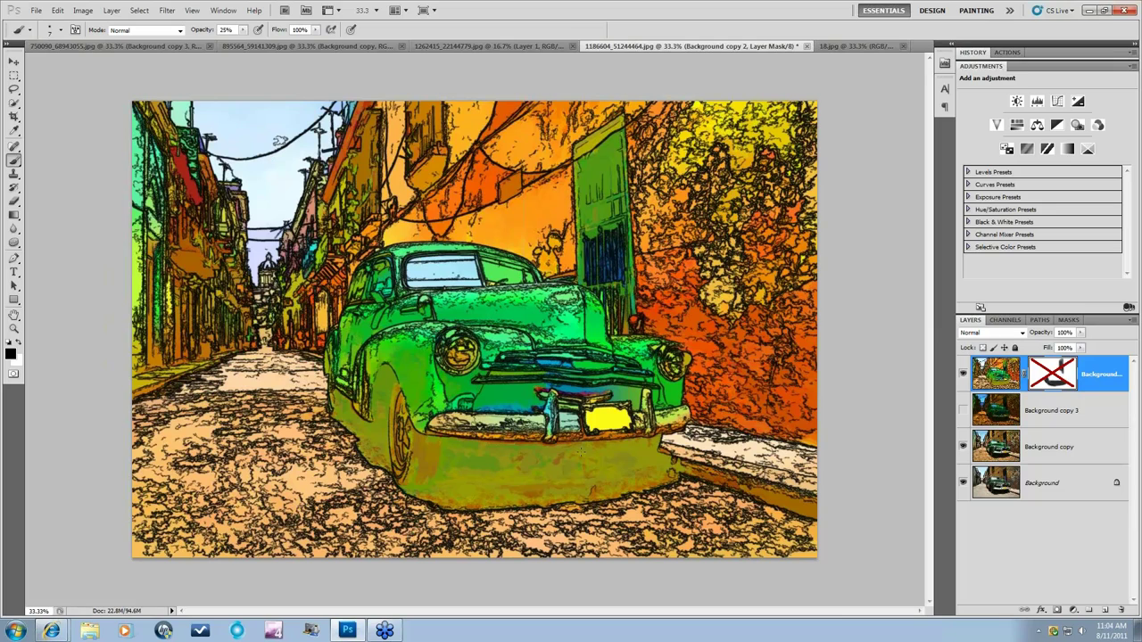
left_click(963, 483, "alt")
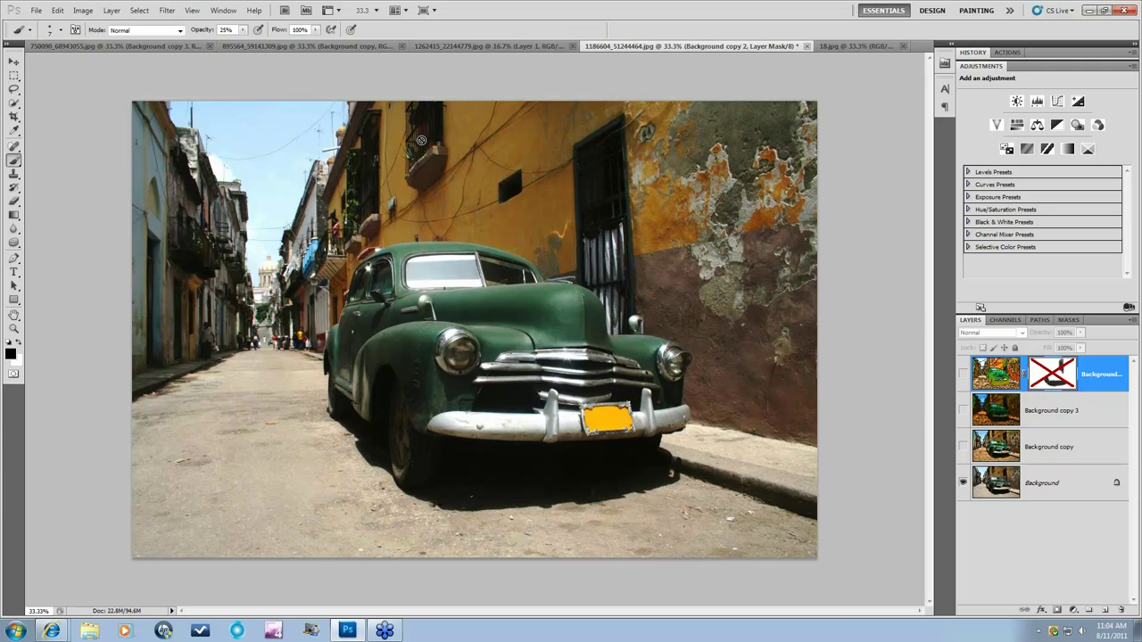
left_click(962, 374)
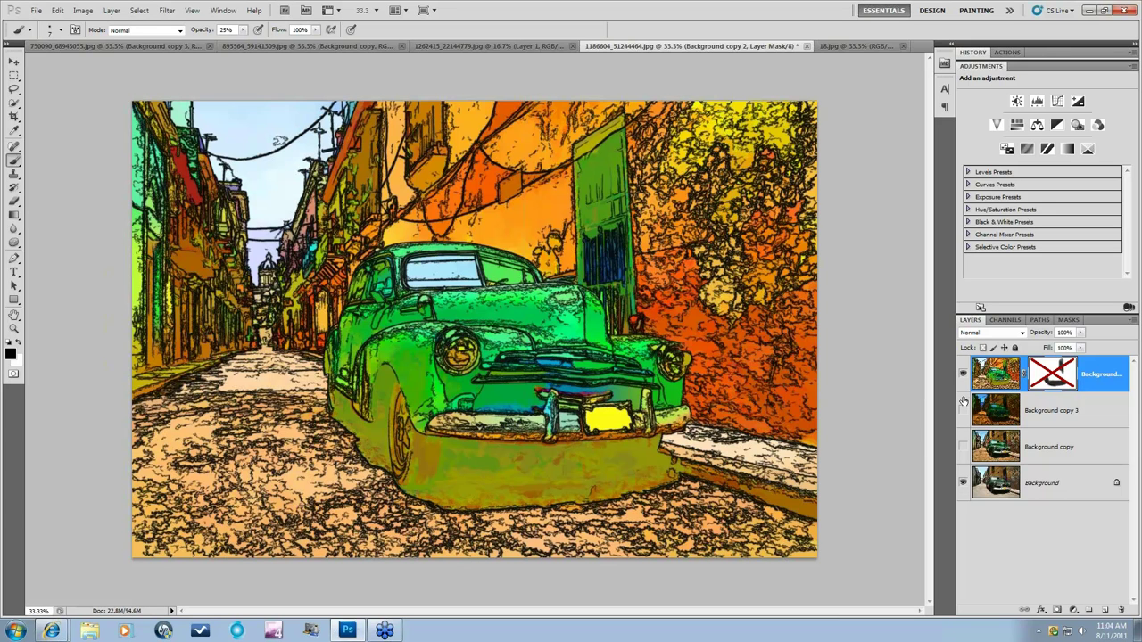
left_click(962, 402)
left_click(962, 374)
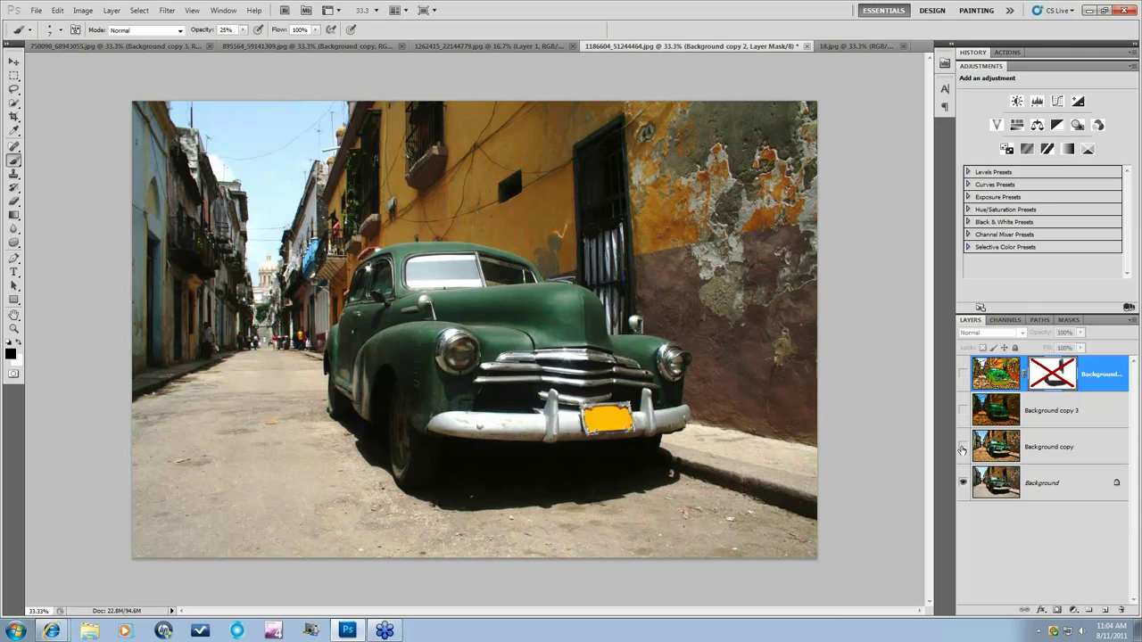
Step: Show Background copy, Background copy 3 and the top layer in turn, and enable the top layer's mask
left_click(962, 446)
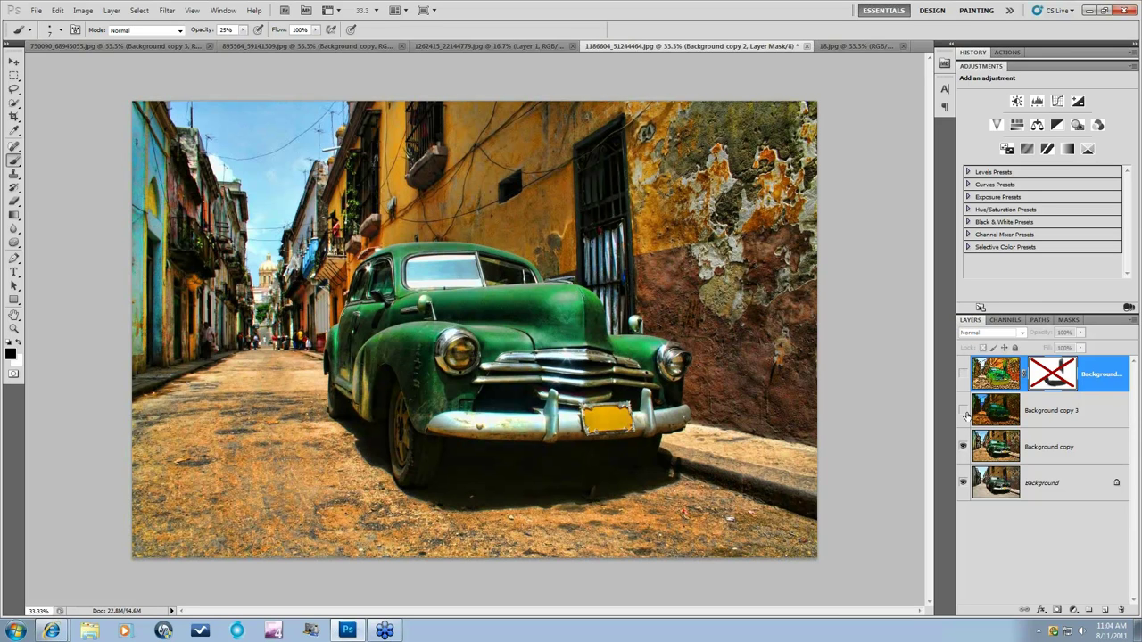
left_click(963, 411)
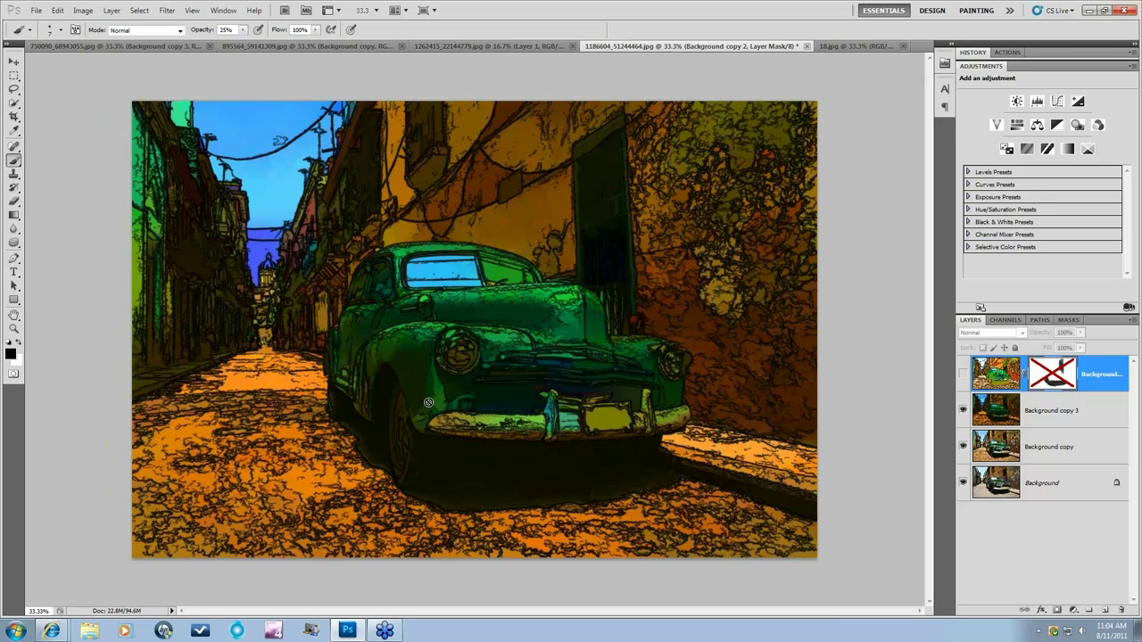
left_click(962, 374)
right_click(1073, 372)
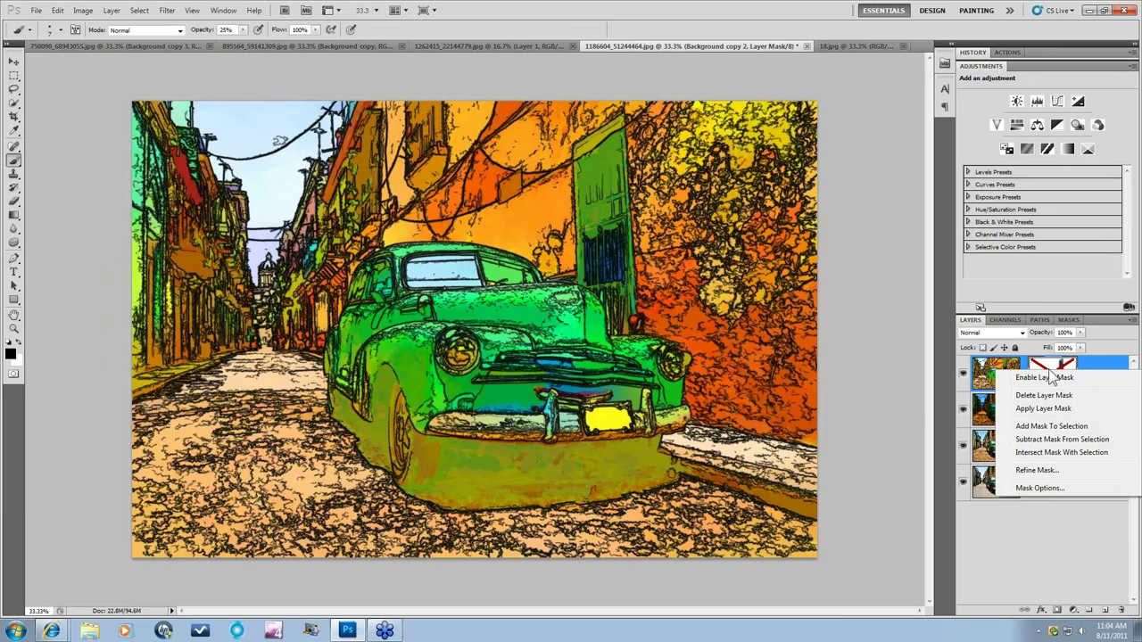
left_click(1055, 380)
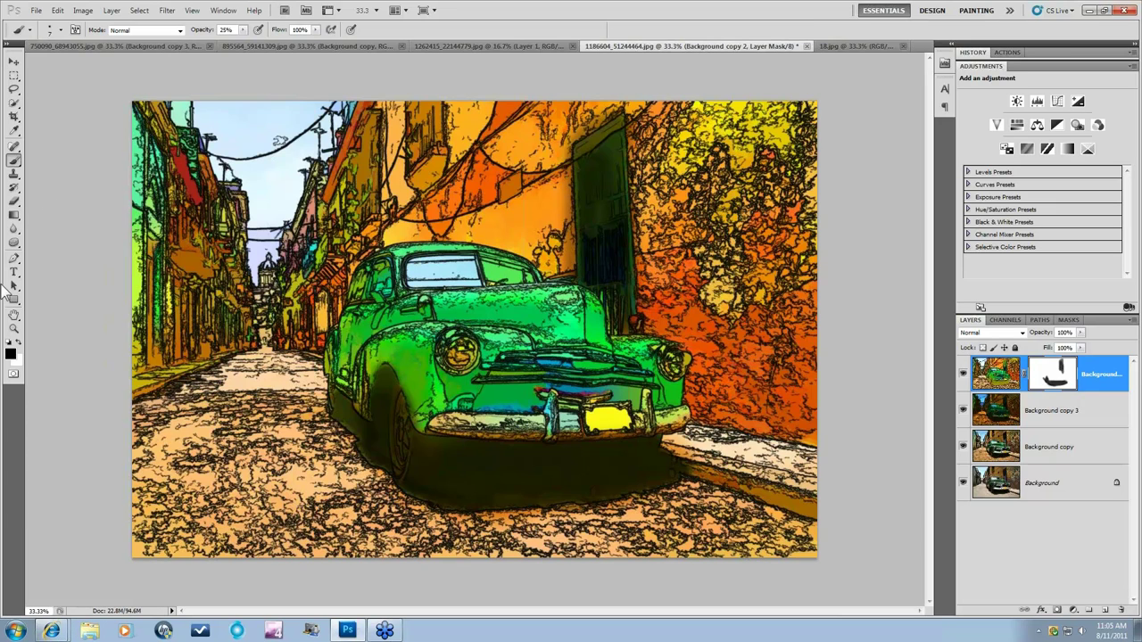
Step: View the forest image, then open 750090_68943055.jpg and show only its Background, Background copy and Background copy 2 layers
left_click(348, 46)
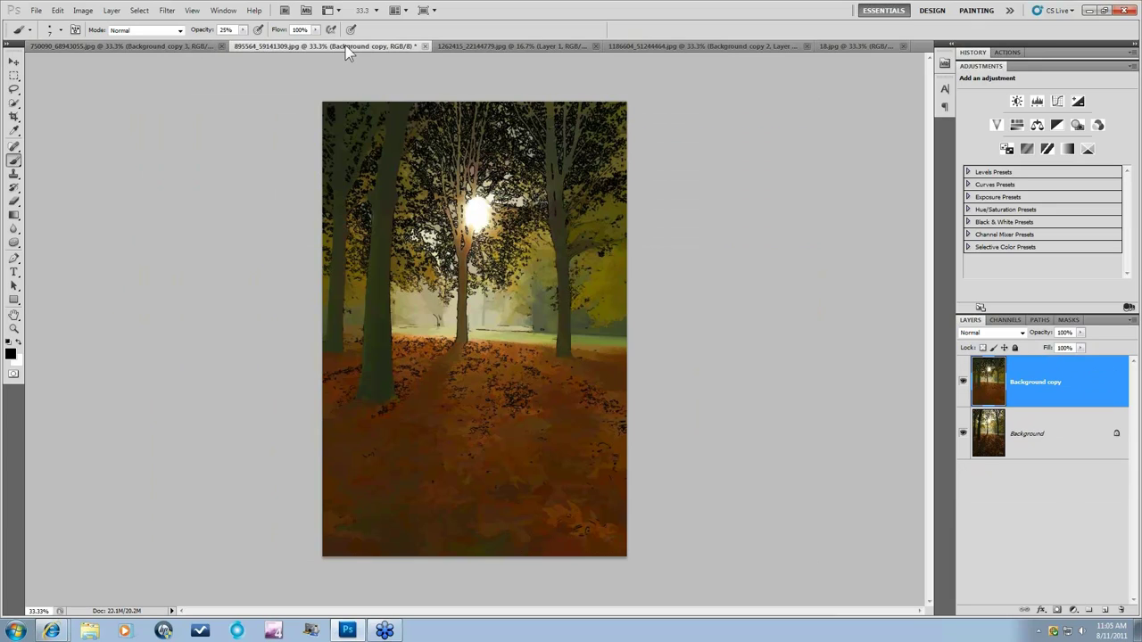
left_click(180, 47)
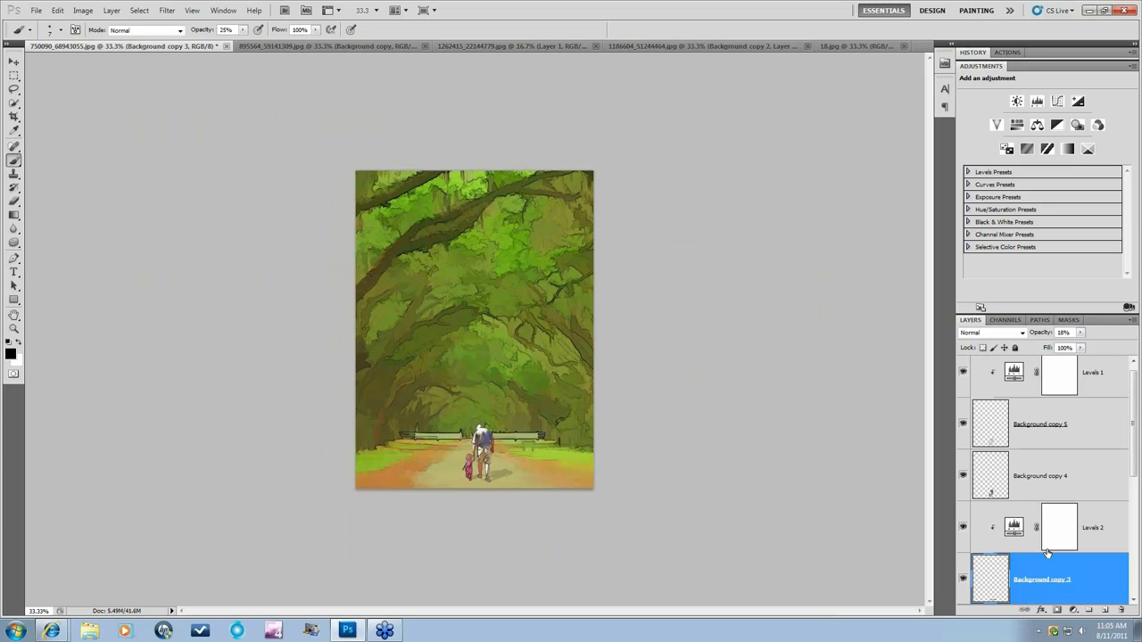
scroll(1124, 515, "down", 5)
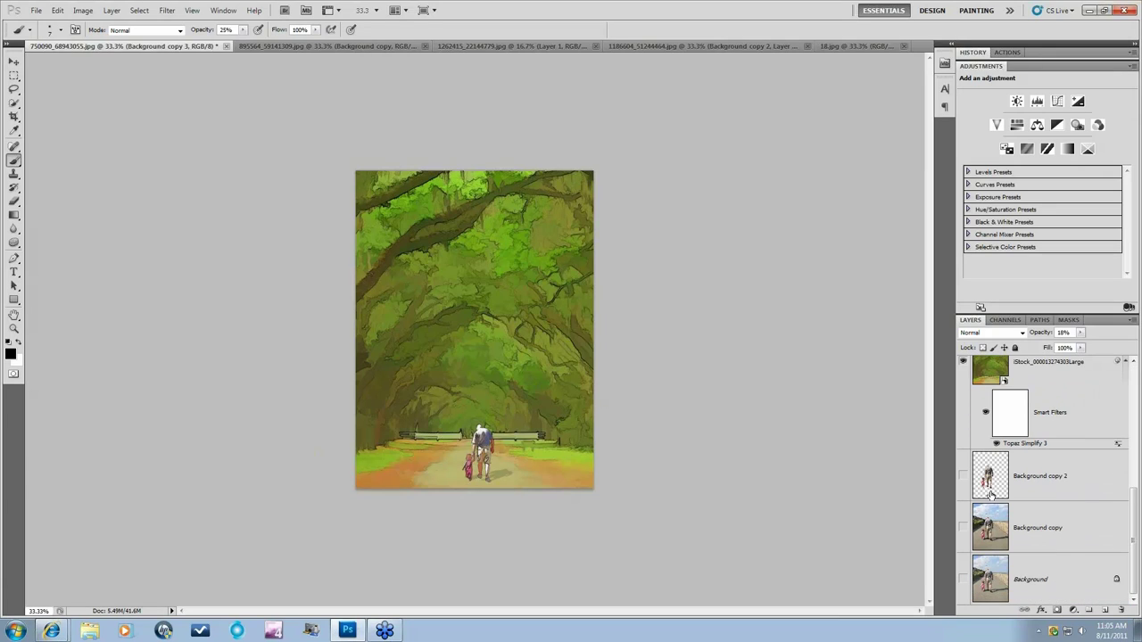
left_click(963, 579, "alt")
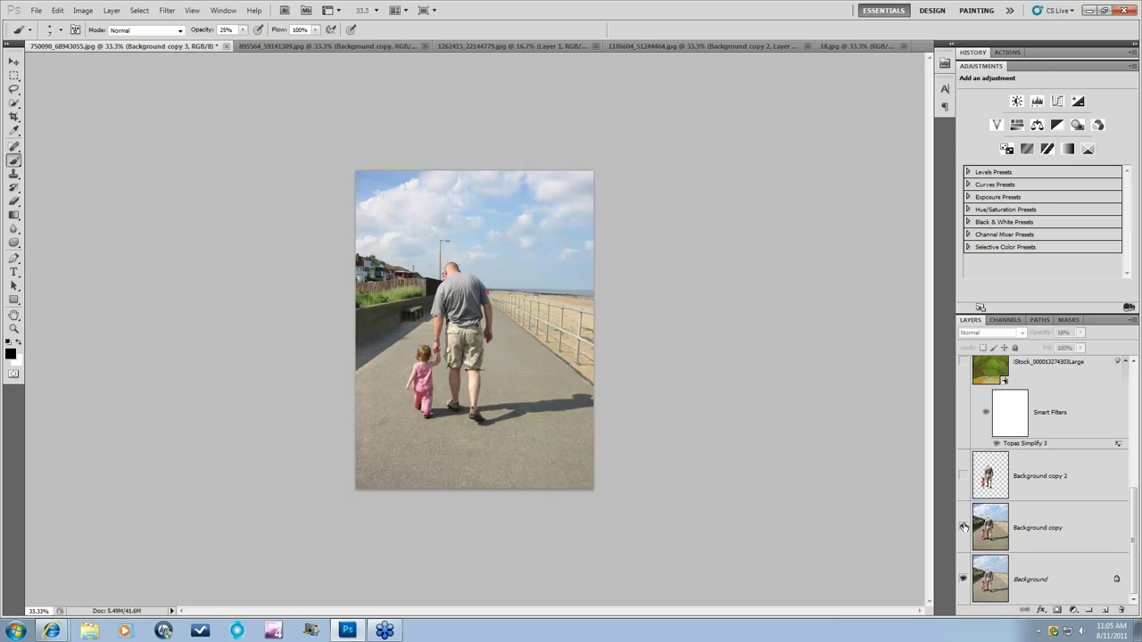
left_click(964, 527)
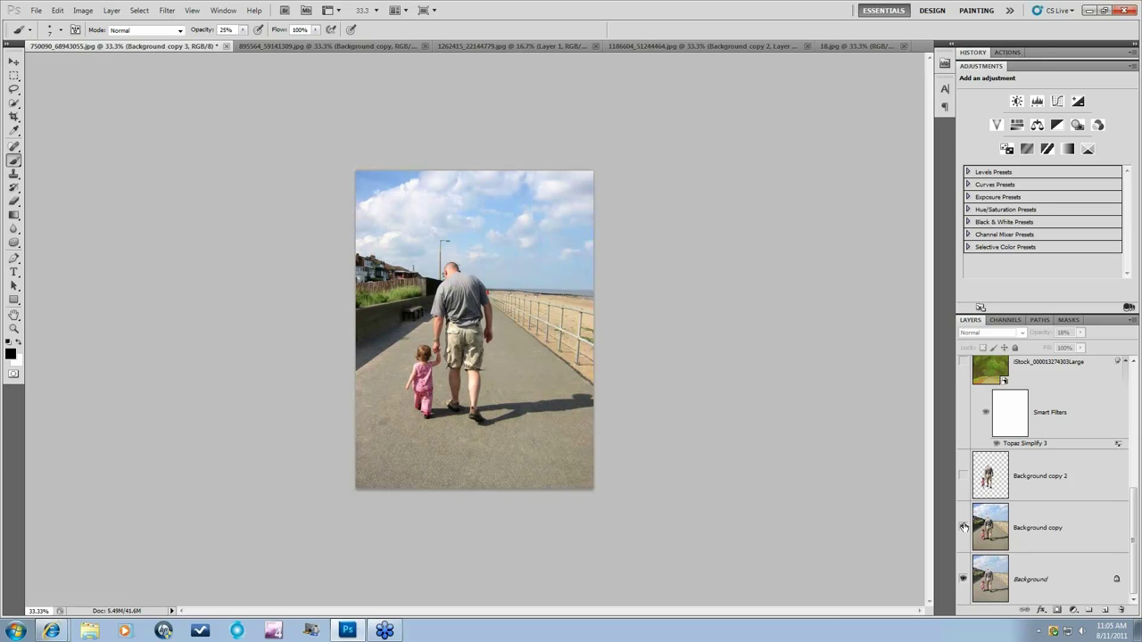
left_click(963, 479)
Step: Hide Background copy and Background to view the cut-out man and child on transparency
scroll(985, 463, "up", 2)
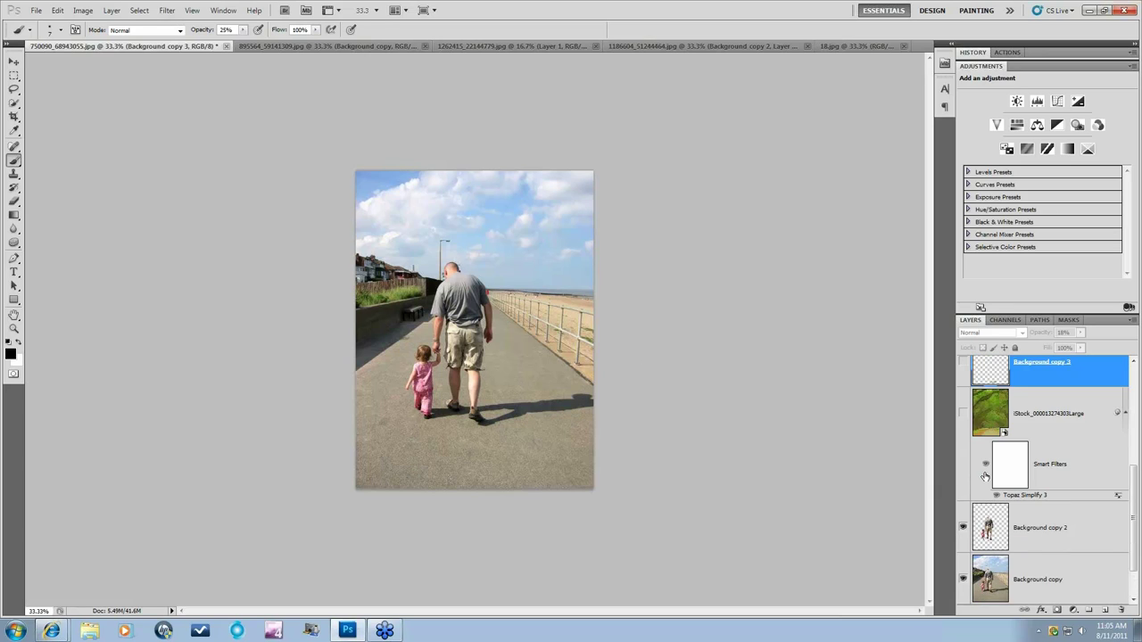
scroll(985, 475, "down", 2)
left_click(963, 527)
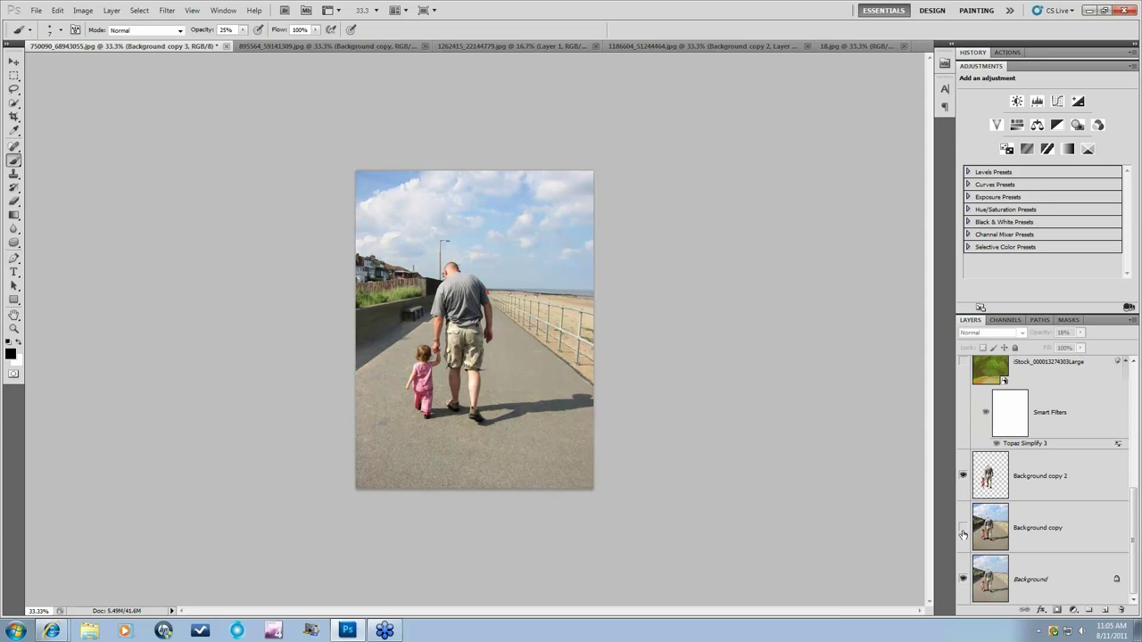
left_click(963, 580)
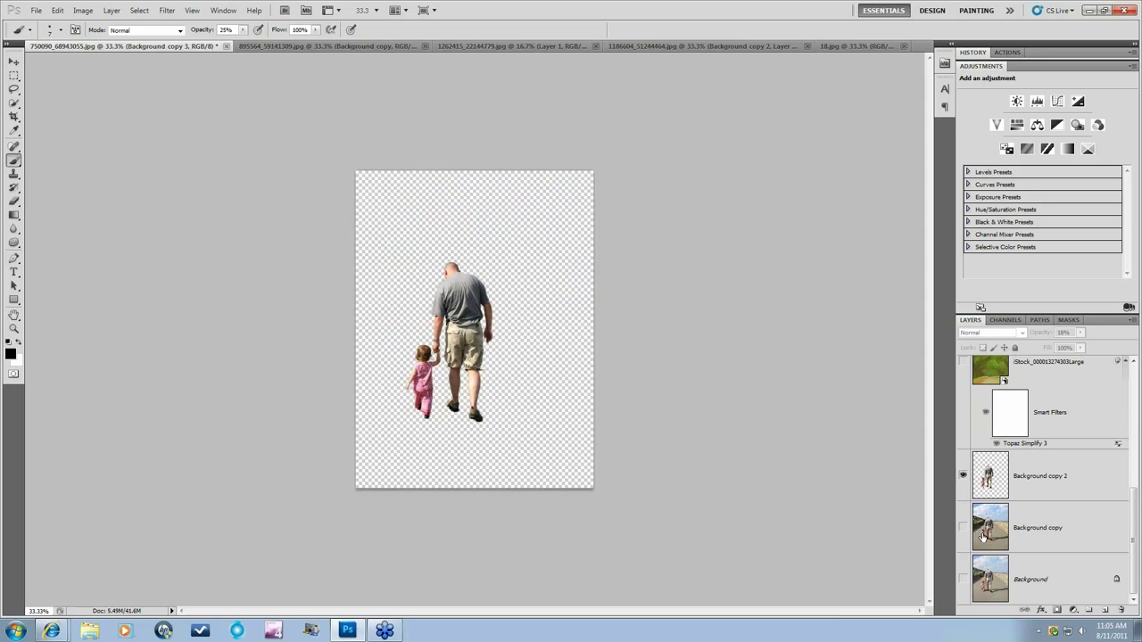
Step: Show the iStock tree avenue layer, the Background copy 3 shadow layer and its Levels 2 adjustment
scroll(985, 536, "up", 1)
scroll(981, 535, "up", 1)
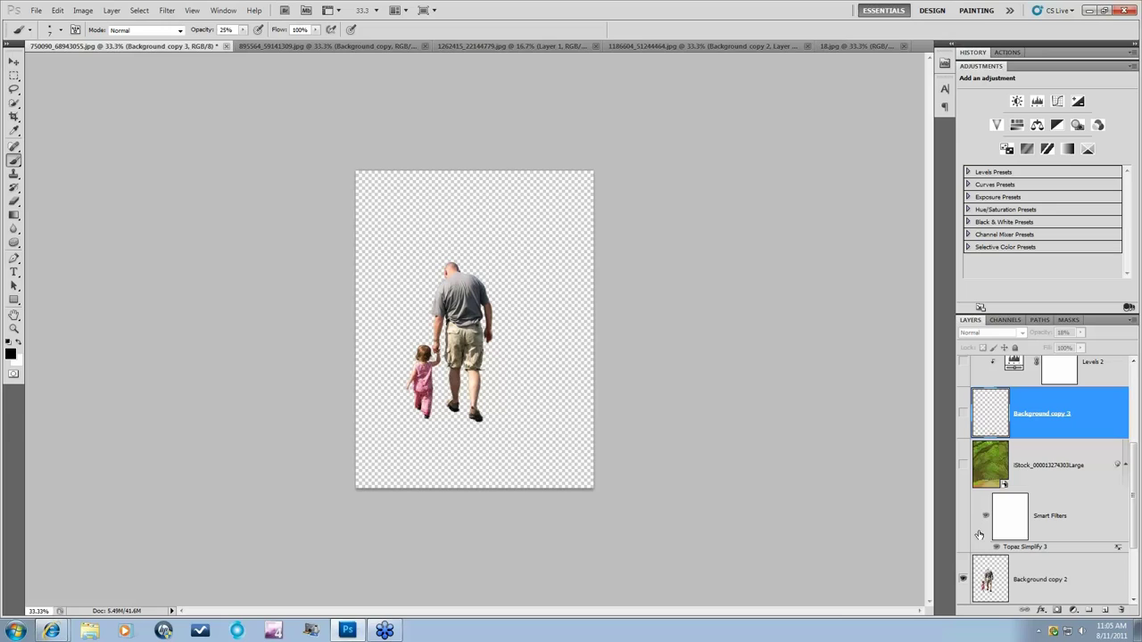
left_click(963, 465)
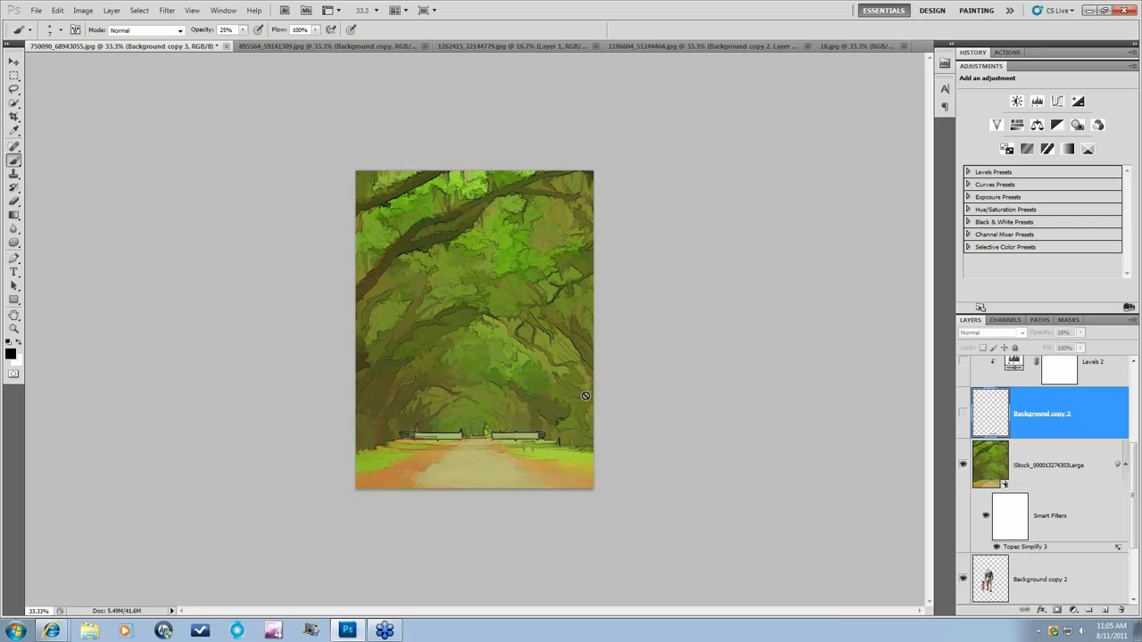
scroll(1017, 493, "up", 1)
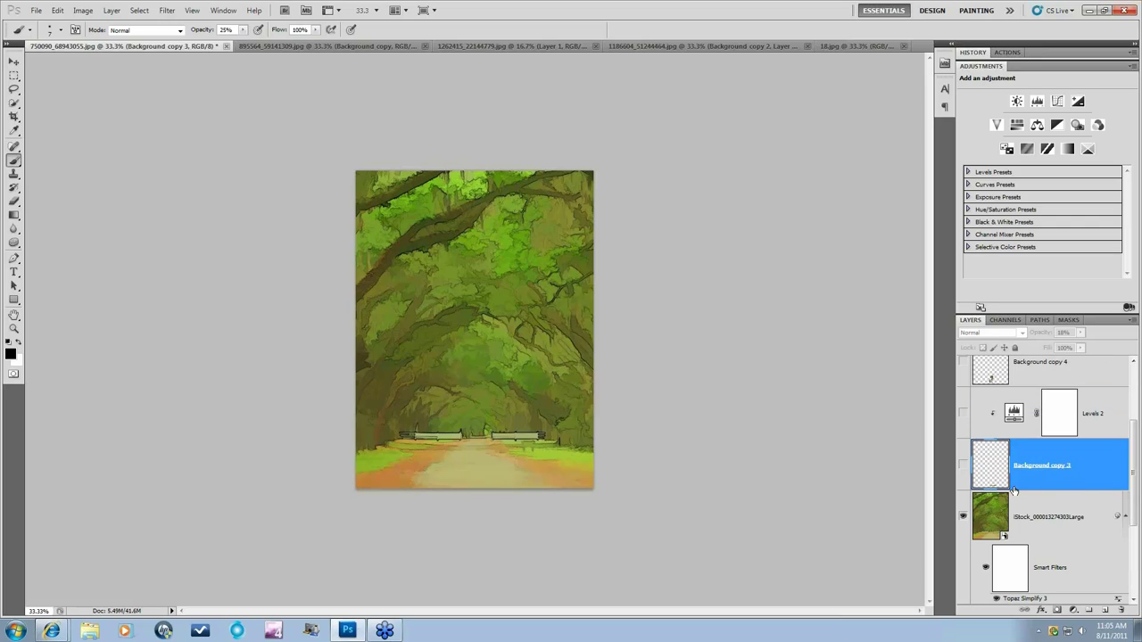
left_click(963, 465)
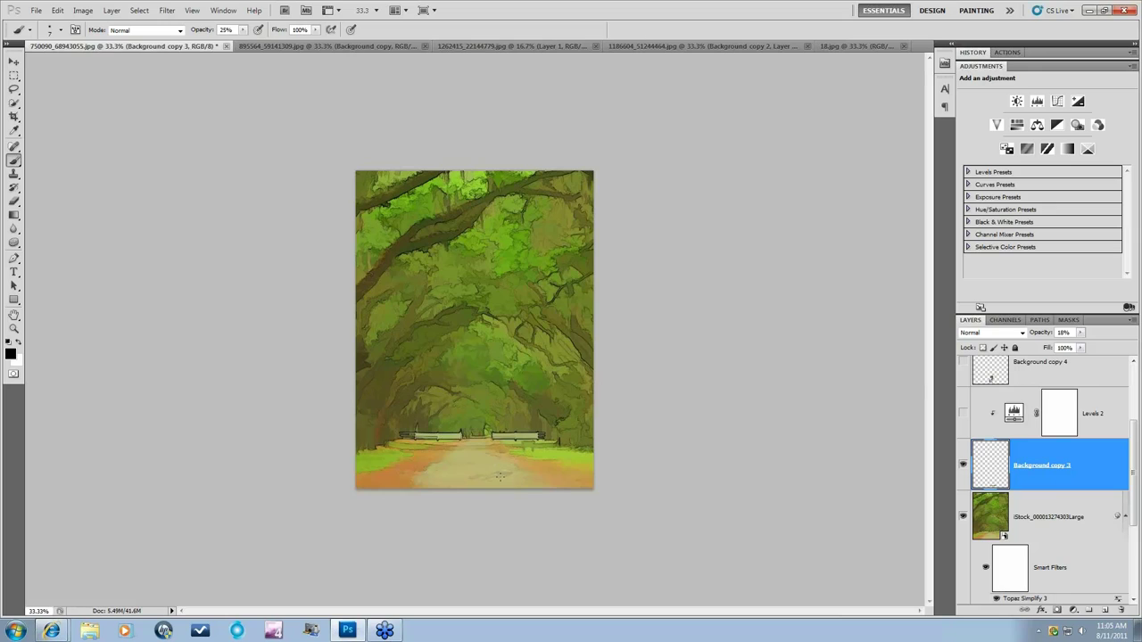
left_click(962, 414)
Step: Show Background copy 4, Background copy 5 and the Levels 1 adjustment to restore the full composite
scroll(962, 417, "up", 1)
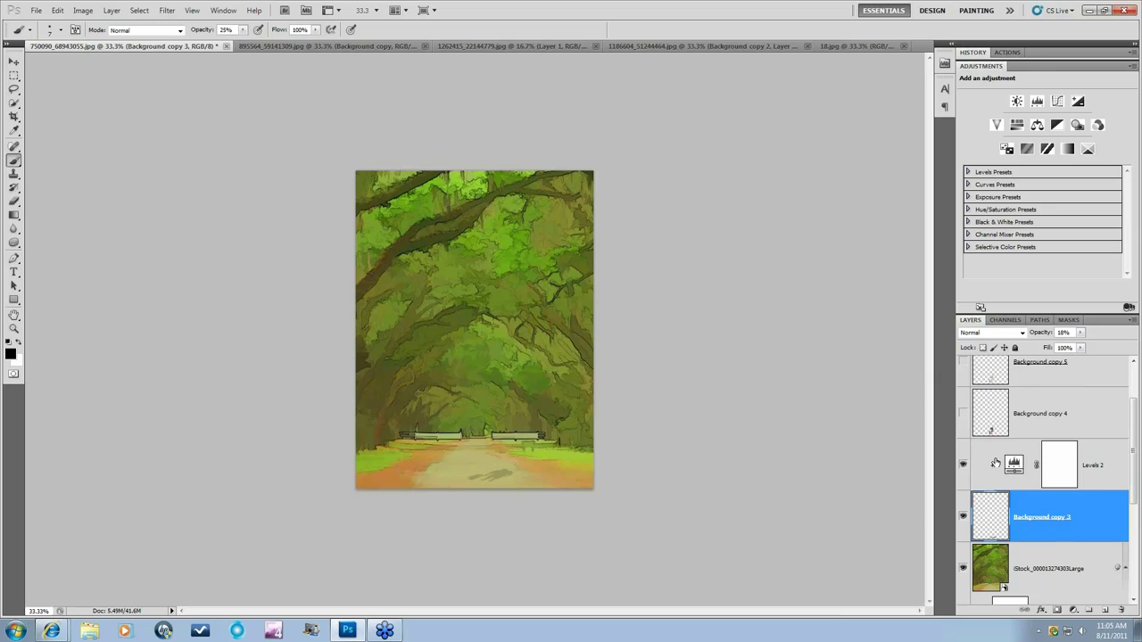
left_click(963, 414)
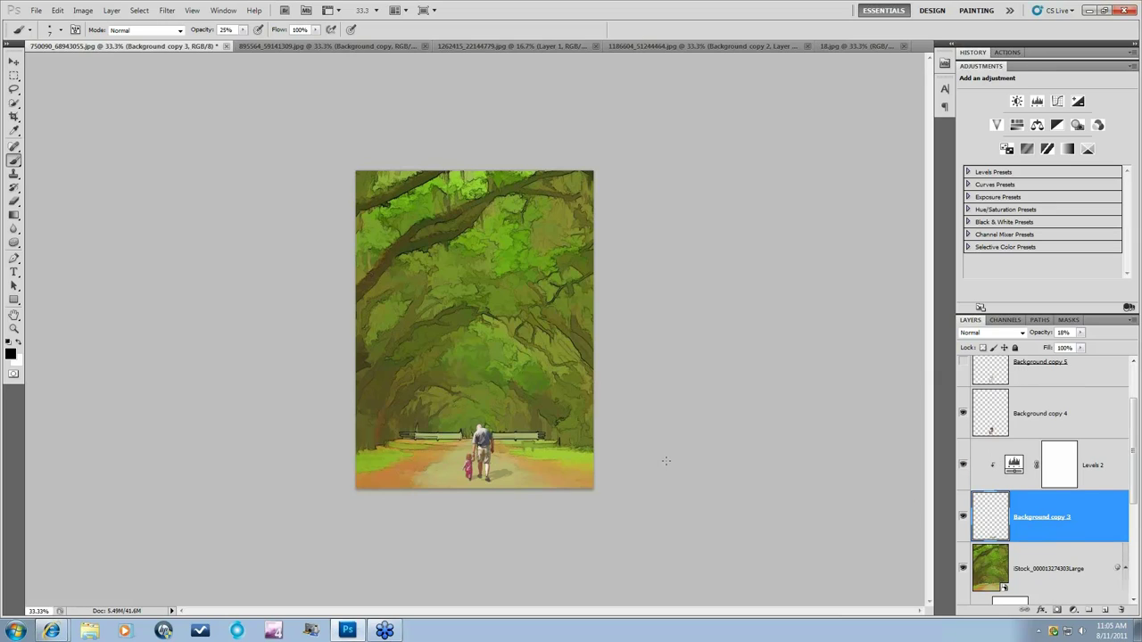
scroll(1042, 468, "up", 1)
left_click(962, 414)
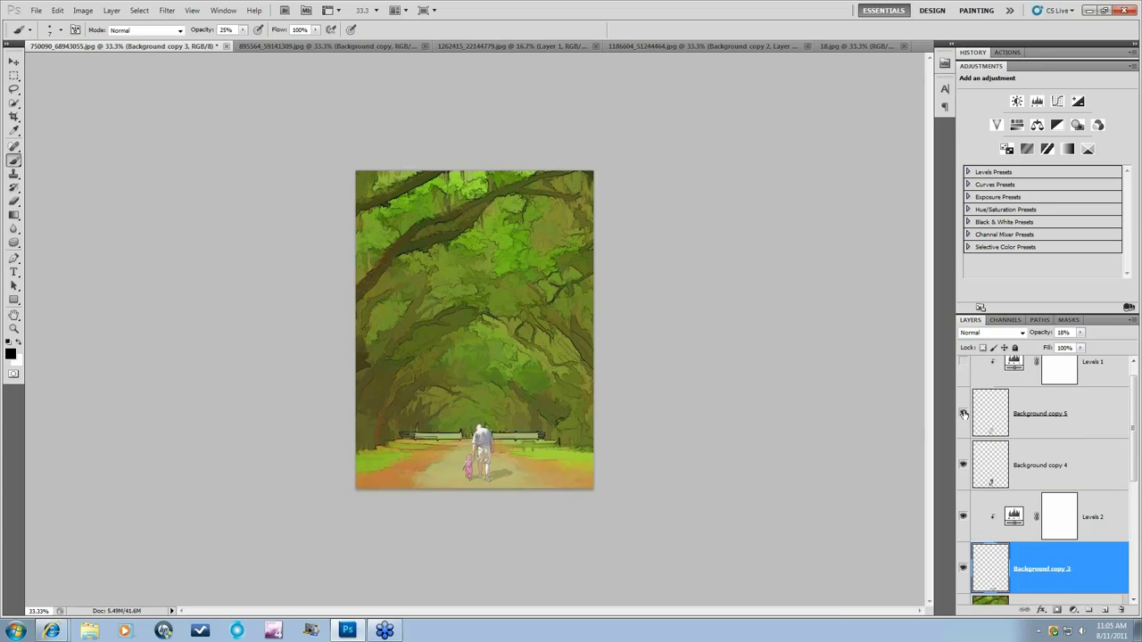
scroll(1030, 457, "up", 1)
left_click(963, 382)
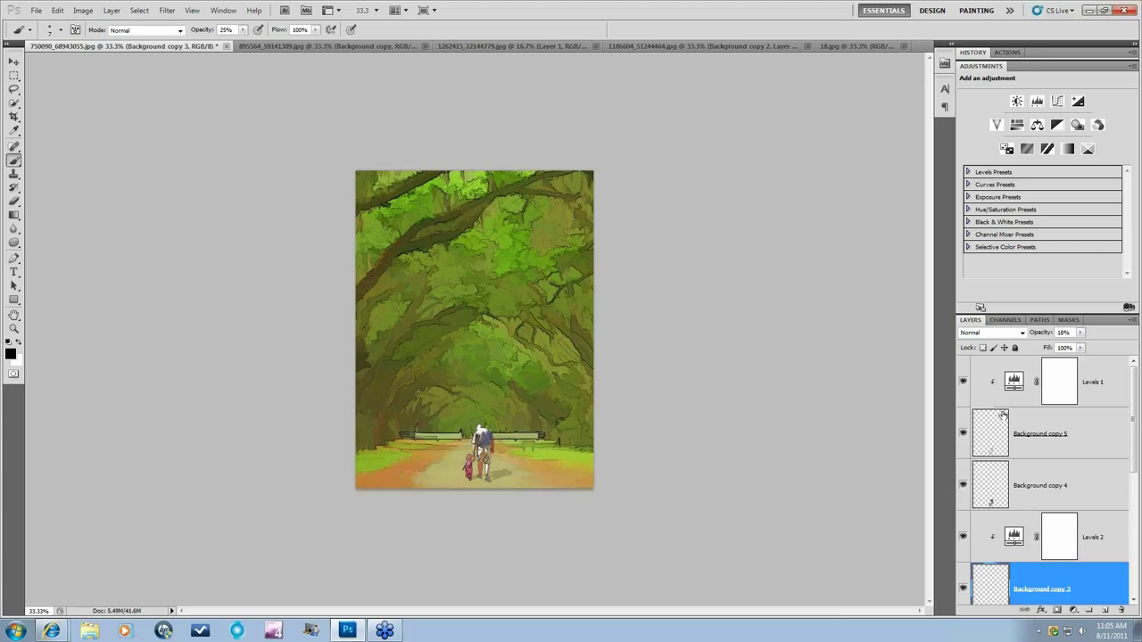
Step: Look at the photo of the girl and dog in 18.jpg, then return to the green car image
left_click(654, 43)
left_click(834, 44)
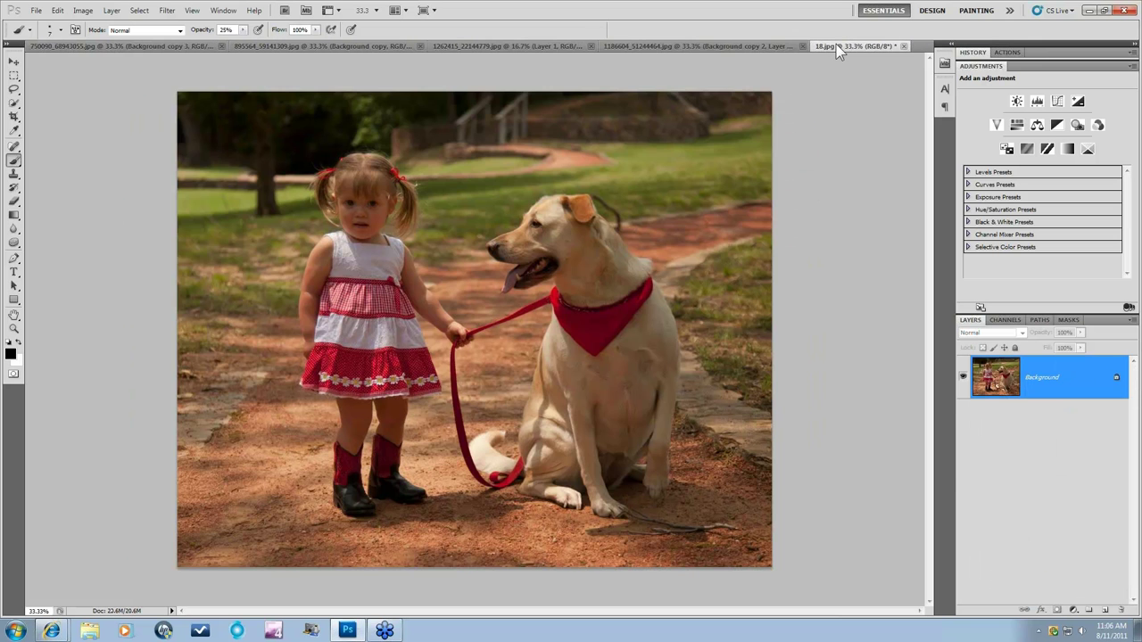
left_click(659, 47)
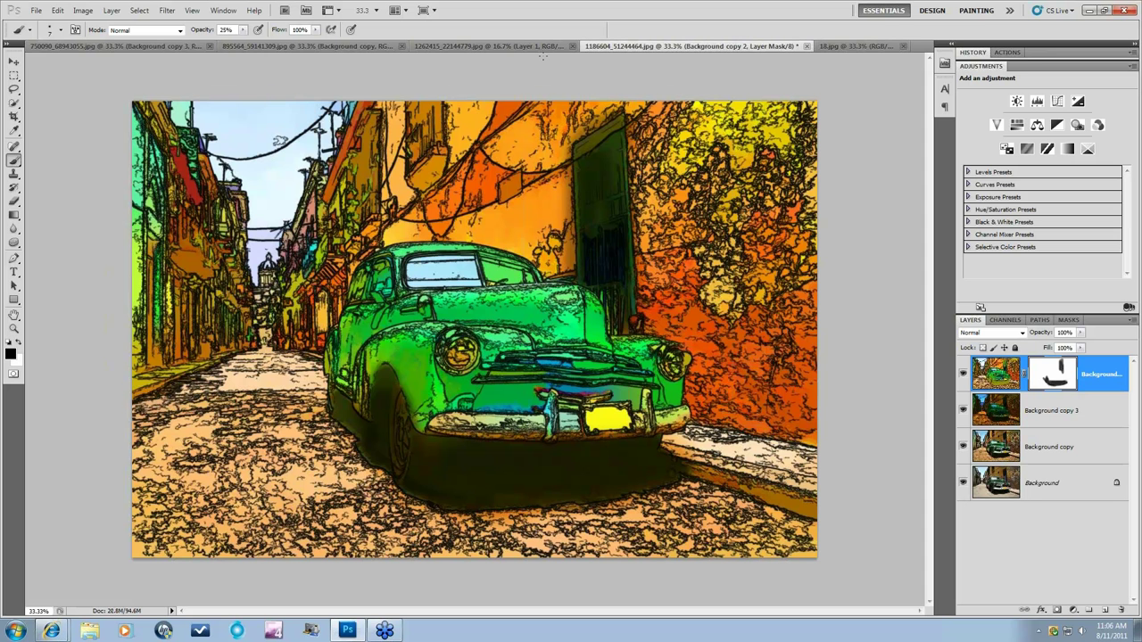
Step: Switch to the bearded man's portrait and select its Background copy layer
left_click(467, 50)
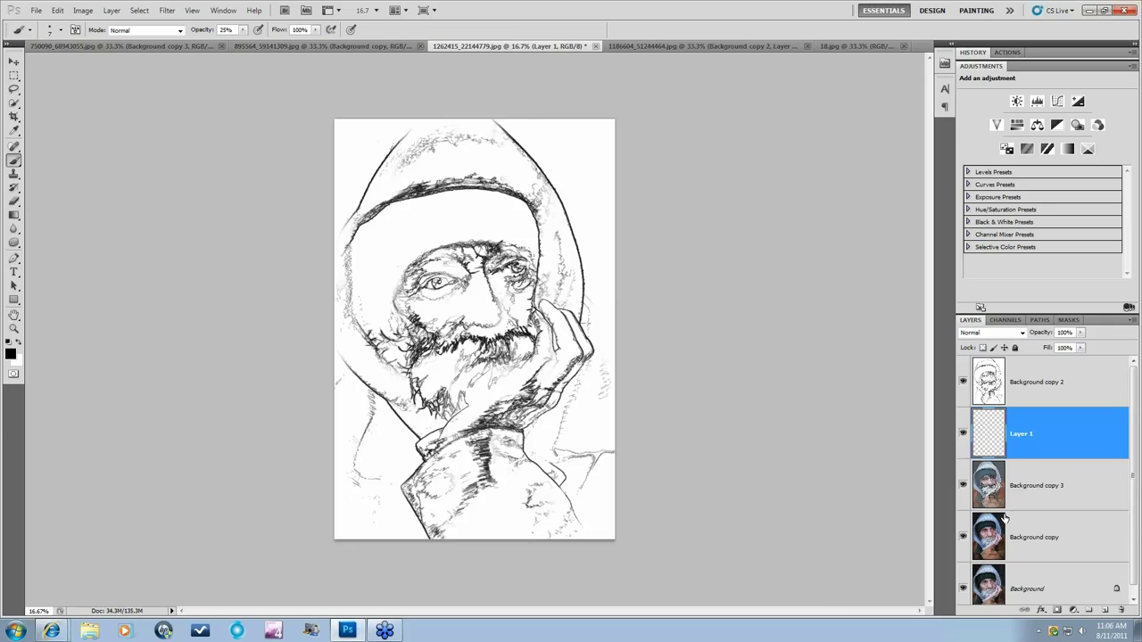
scroll(1126, 473, "down", 1)
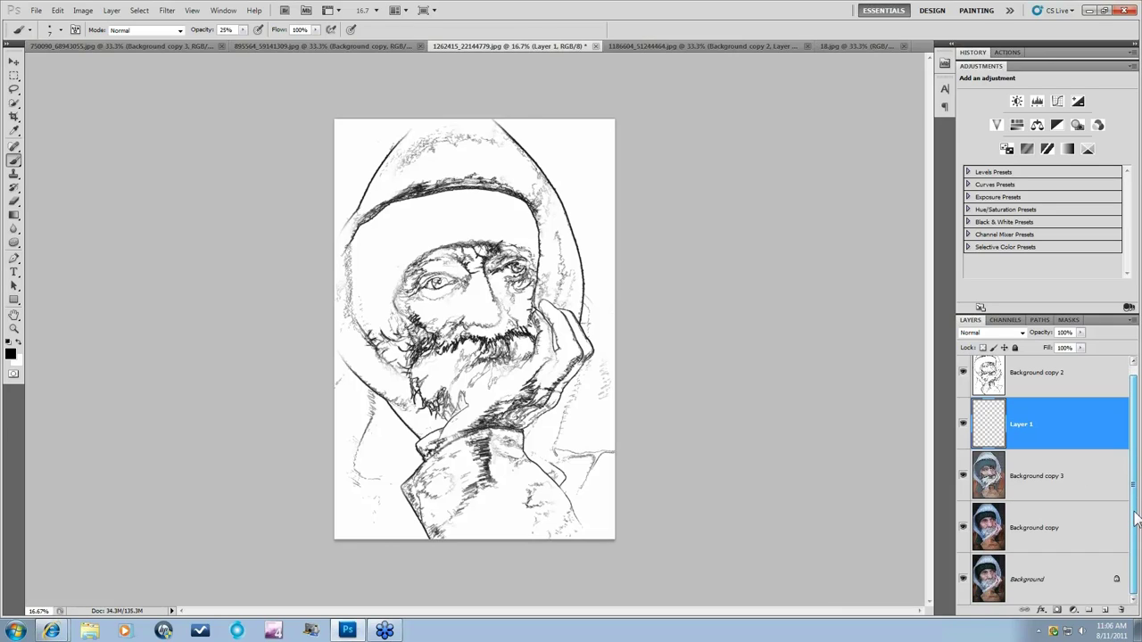
left_click(962, 582)
left_click(1045, 546)
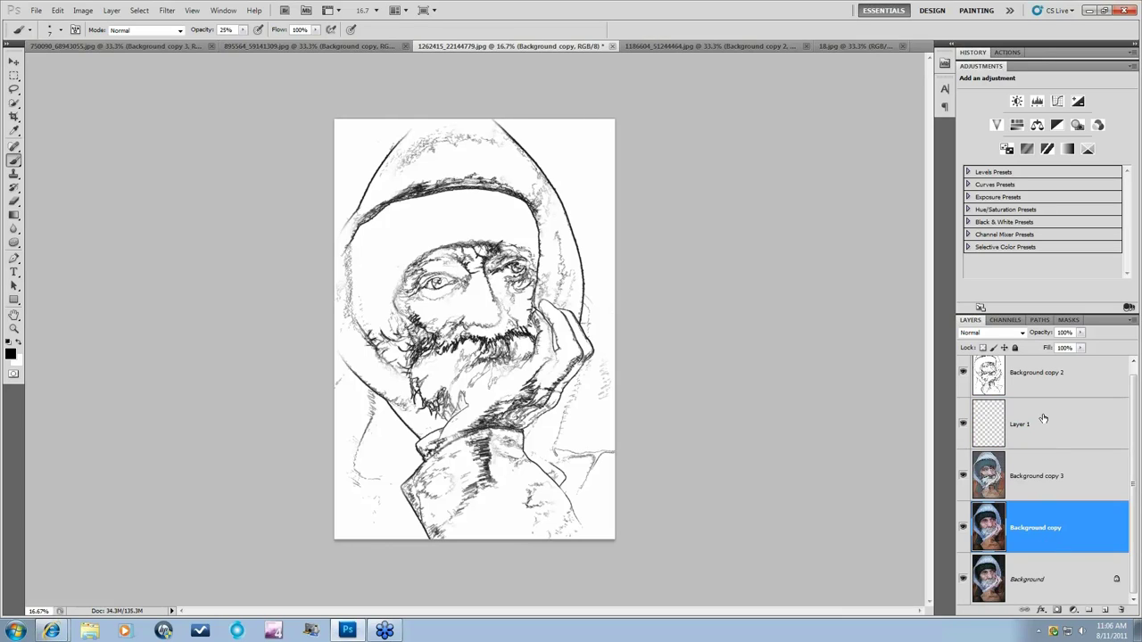
Step: Delete all layers above the portrait's Background layer, and duplicate the Background layer
left_click(1046, 382, "shift")
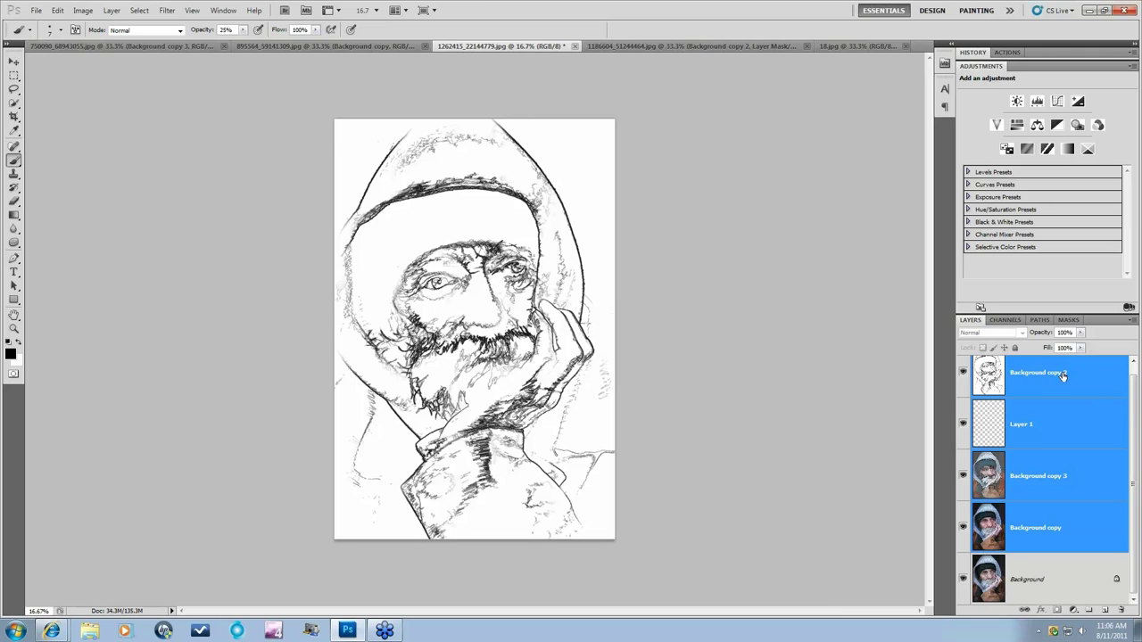
left_click_drag(1063, 376, 1120, 608)
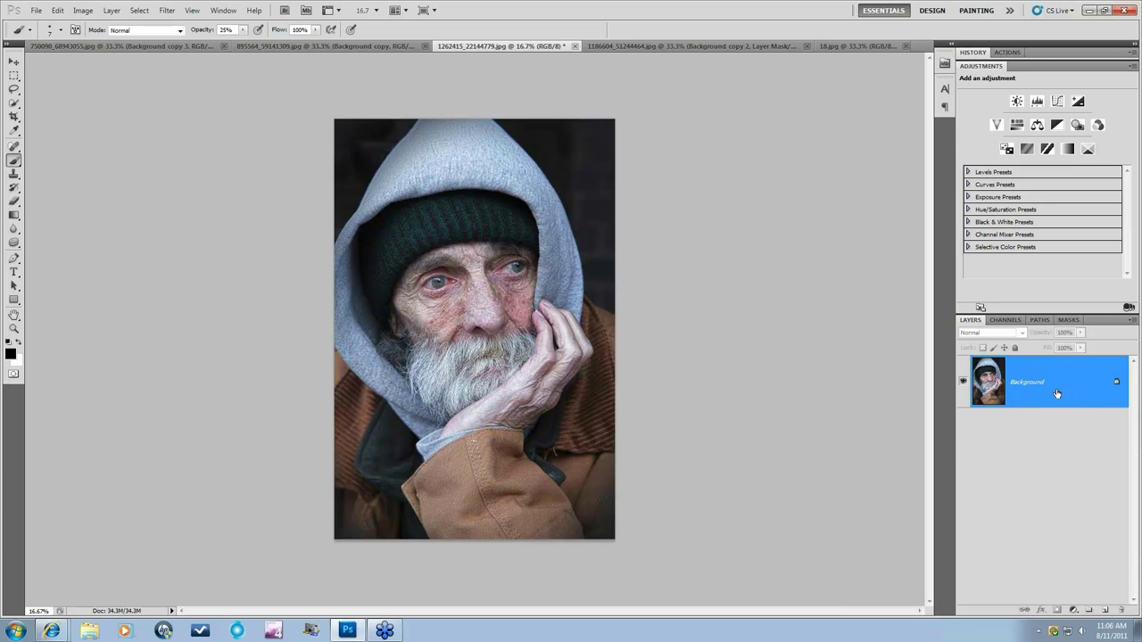
left_click_drag(1056, 393, 1105, 609)
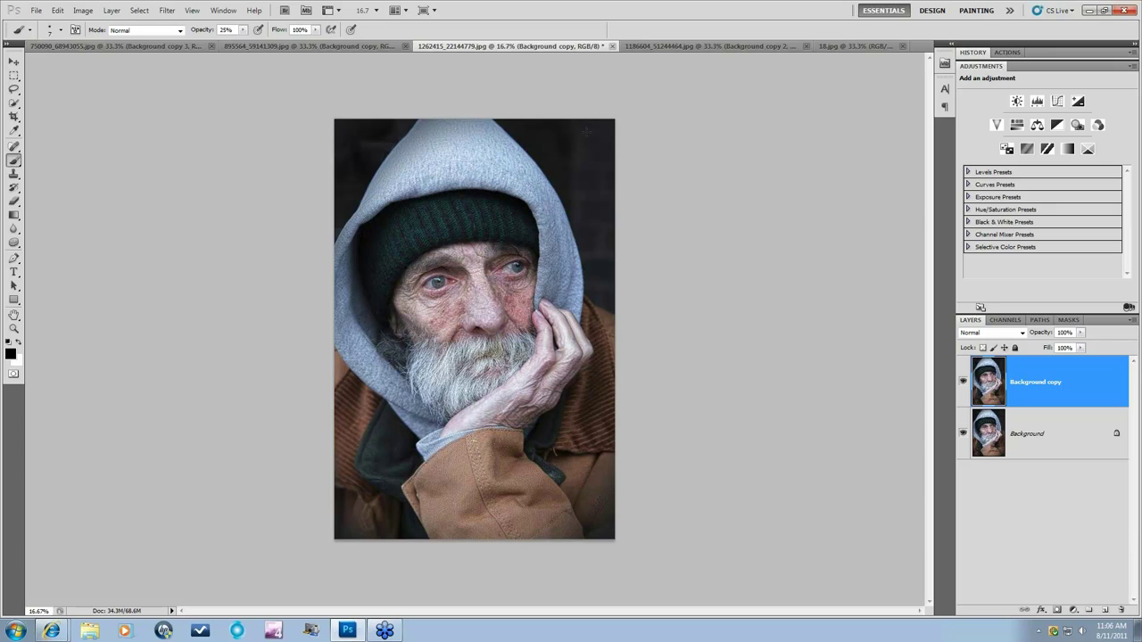
Step: Open Topaz Adjust 4 on the Background copy, try the Mild Color Pop preset, and choose Color Blast
left_click(167, 10)
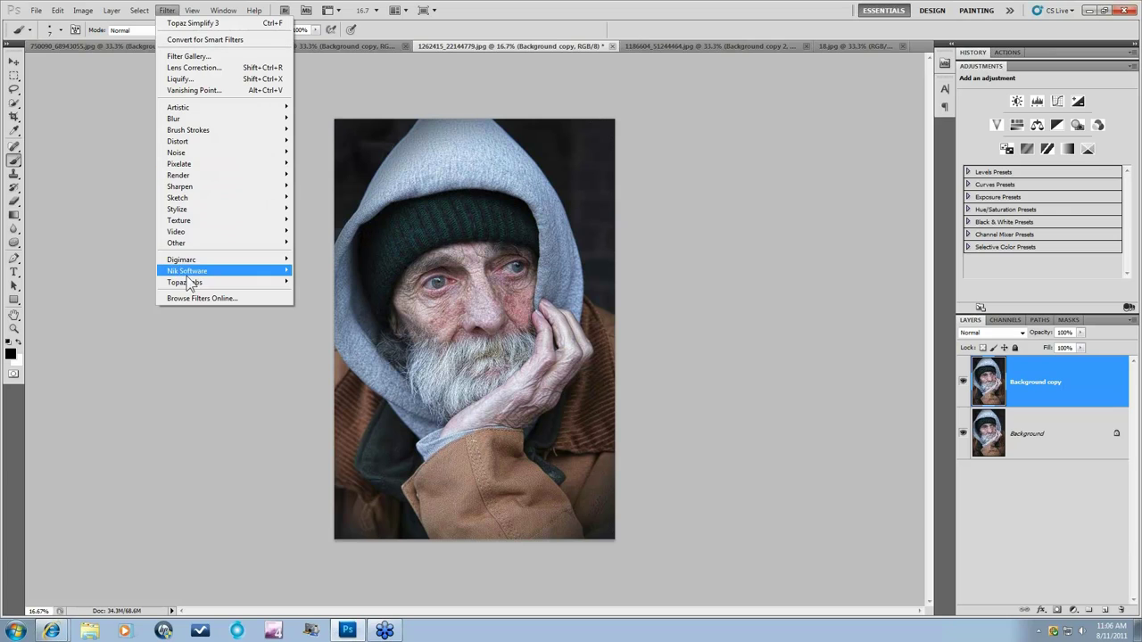
mouse_move(187, 284)
left_click(308, 281)
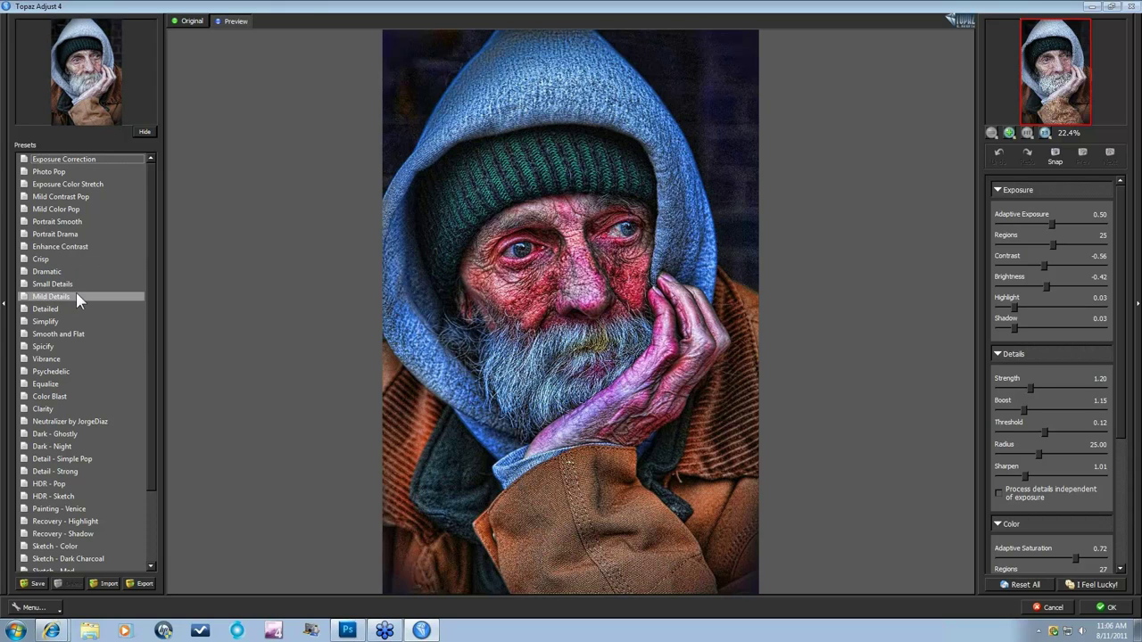
left_click(71, 208)
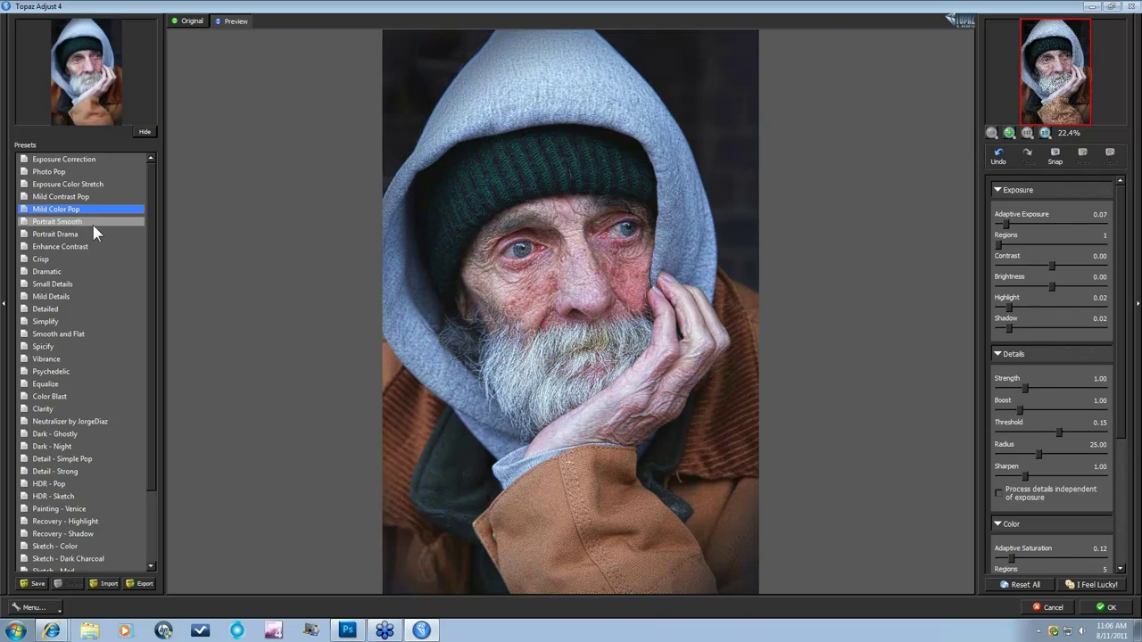
left_click(73, 403)
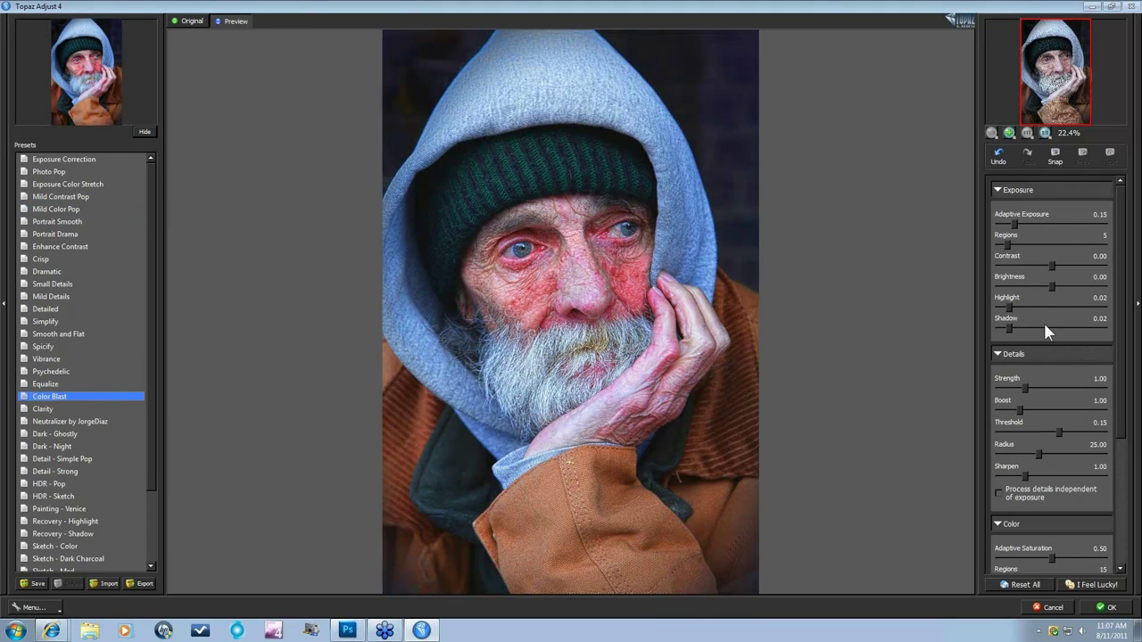
Step: Set Adaptive Saturation to 0.14 and Saturation to 1.13, compare with the original, and apply the Topaz Adjust effect
left_click_drag(1117, 358, 1116, 466)
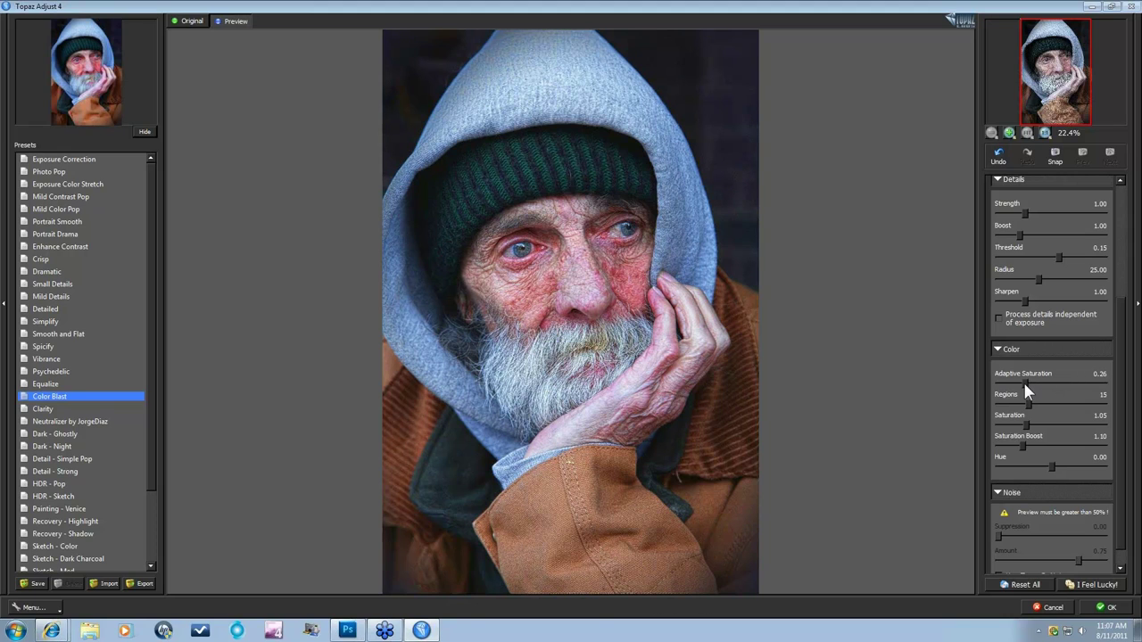
left_click_drag(1024, 381, 1016, 383)
left_click_drag(1023, 424, 1029, 426)
left_click_drag(1012, 377, 1012, 381)
left_click(547, 366)
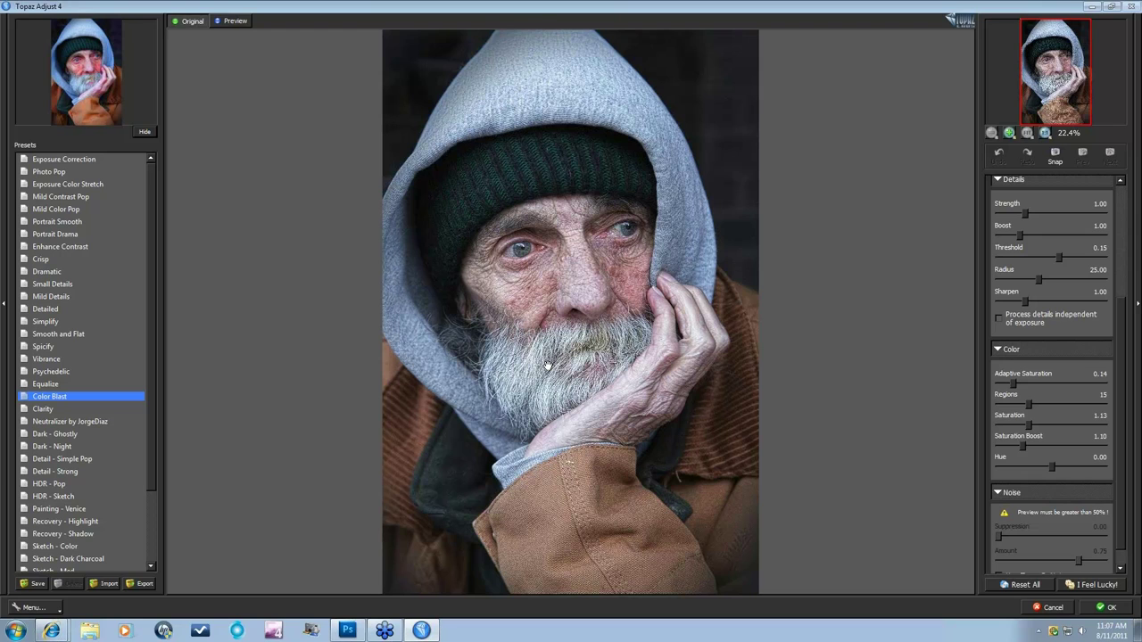
left_click(1107, 608)
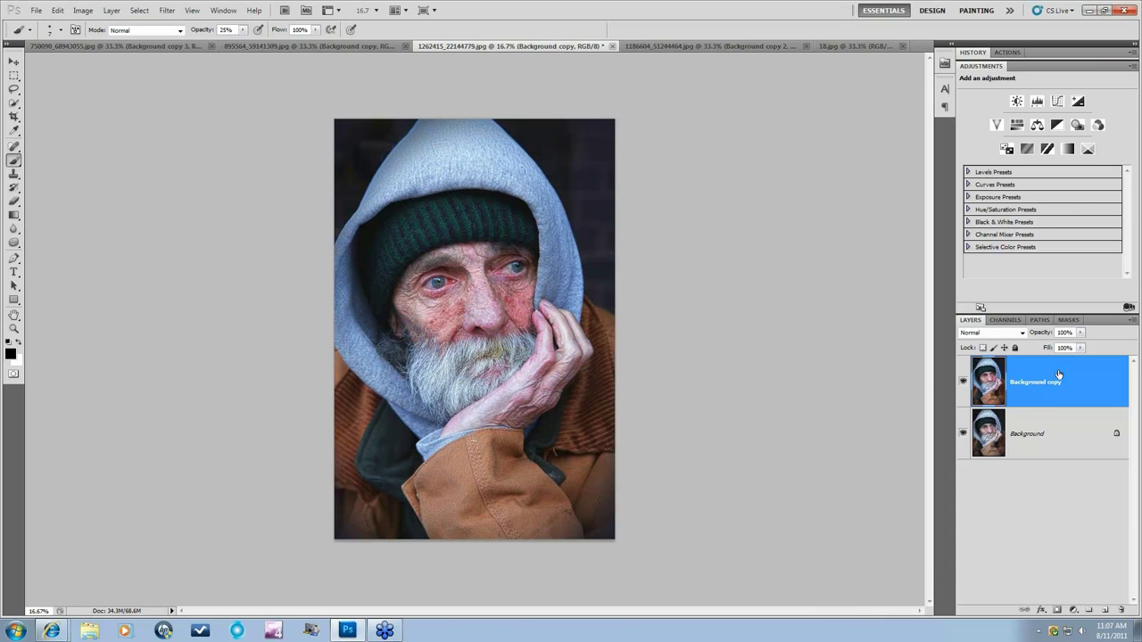
Step: Duplicate the Background copy layer and open Topaz Simplify 3 on the new copy
left_click_drag(1058, 376, 1104, 609)
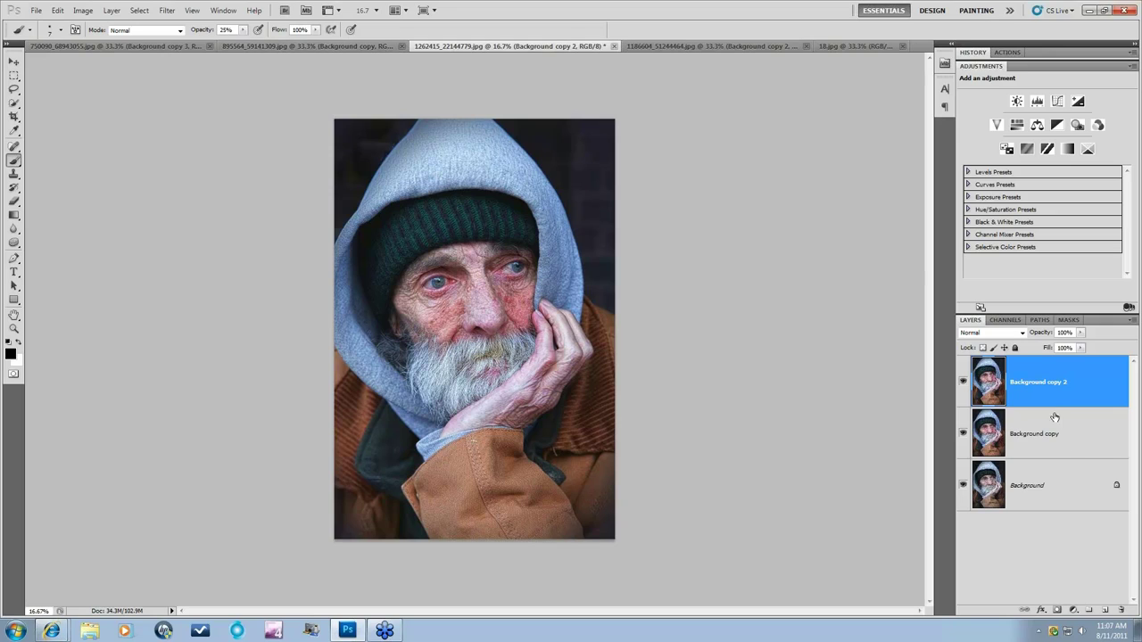
left_click(166, 13)
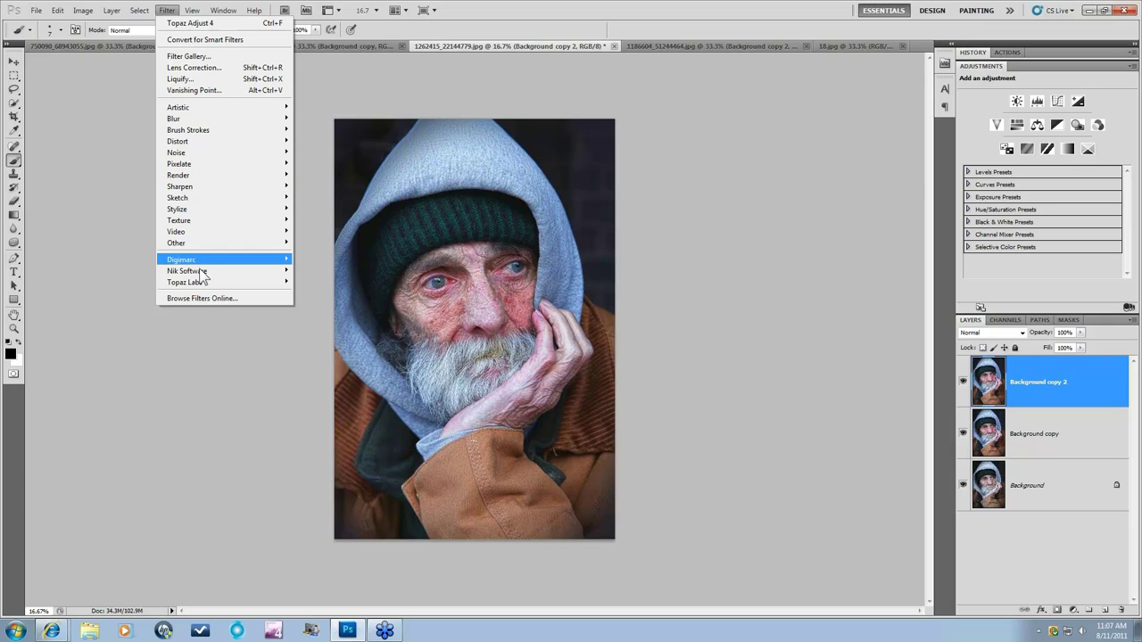
mouse_move(276, 282)
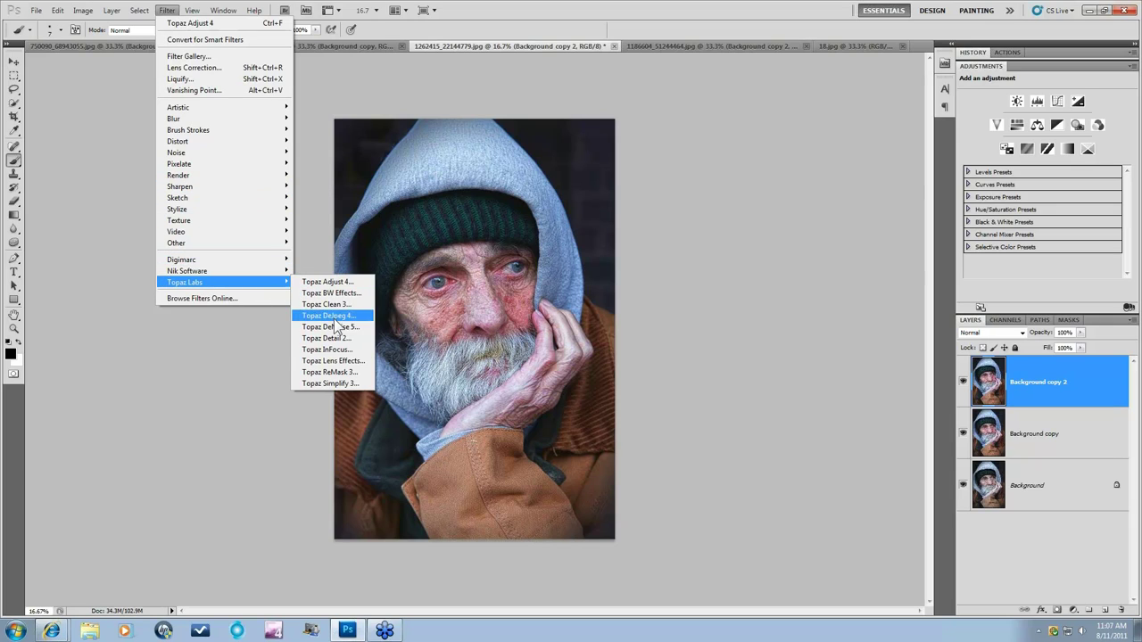
left_click(332, 382)
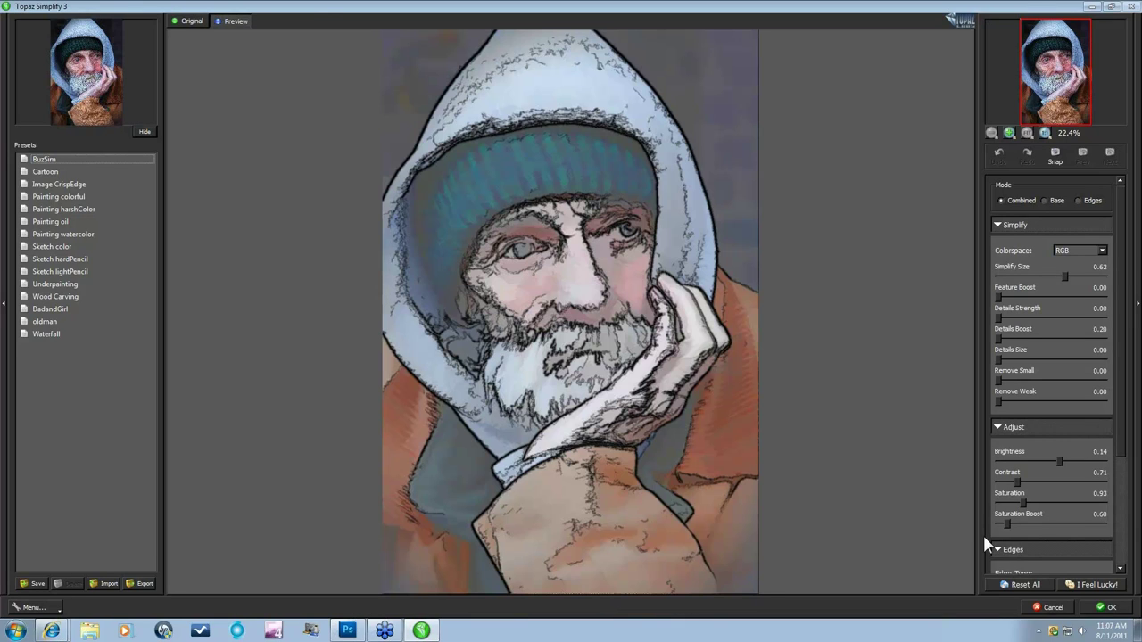
Step: Reset all Simplify settings, collapse the Simplify, Adjust and Edges groups, and switch the mode to Edges
left_click(1026, 585)
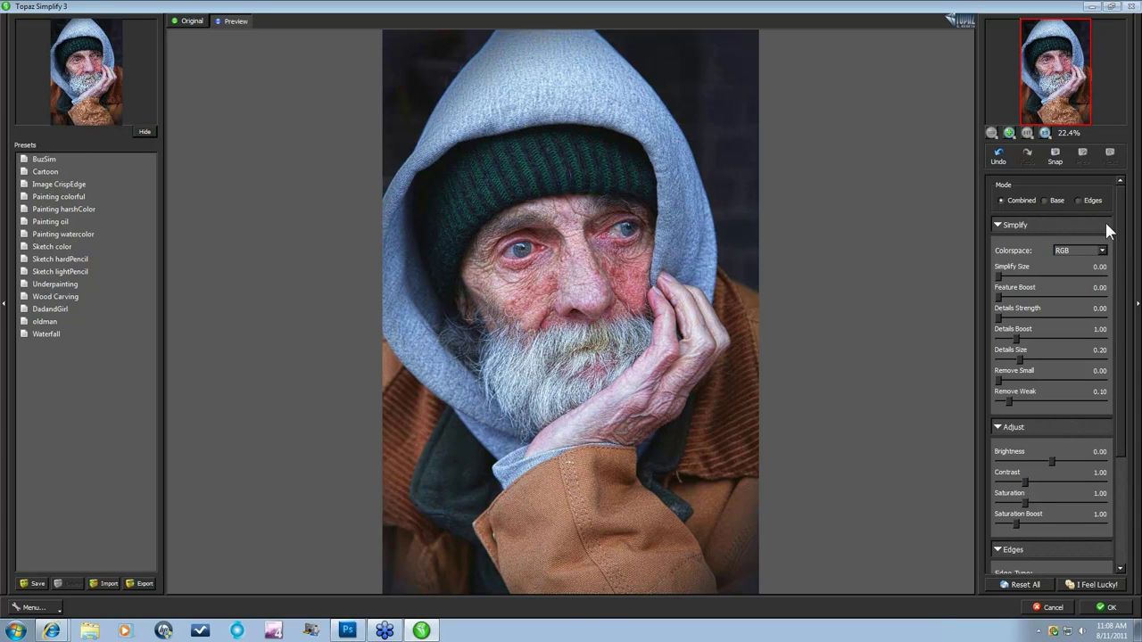
left_click(1002, 224)
left_click(1002, 246)
left_click(1005, 265)
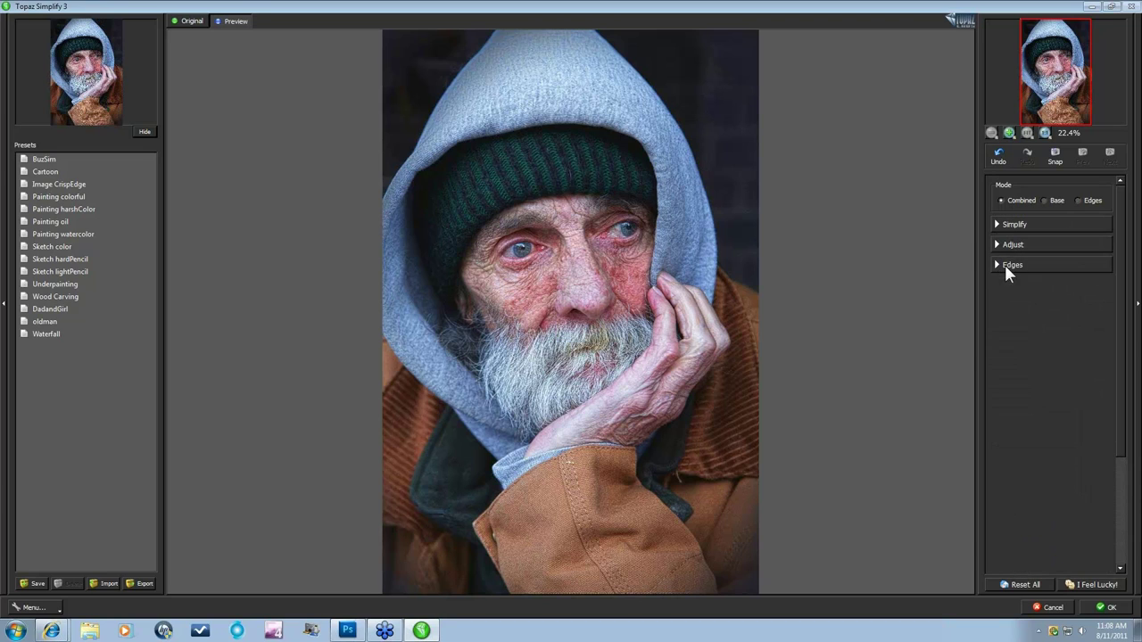
left_click(1079, 198)
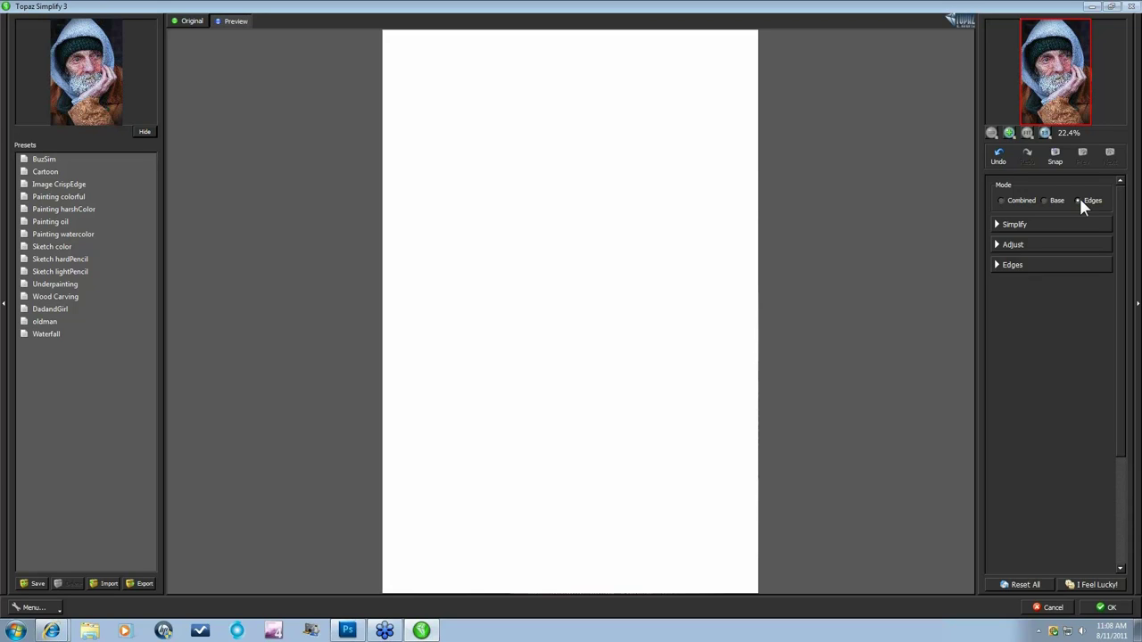
Step: Expand the Edges settings, try the Mono Edge - Normal edge type, and choose Mono Line - Normal
left_click(995, 262)
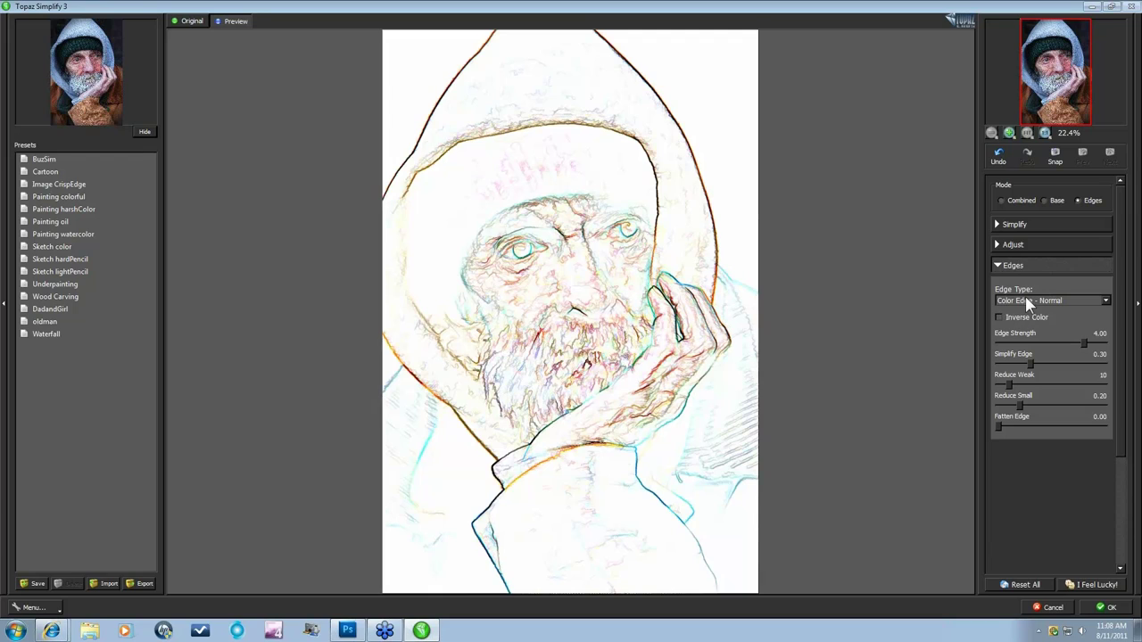
left_click(1106, 303)
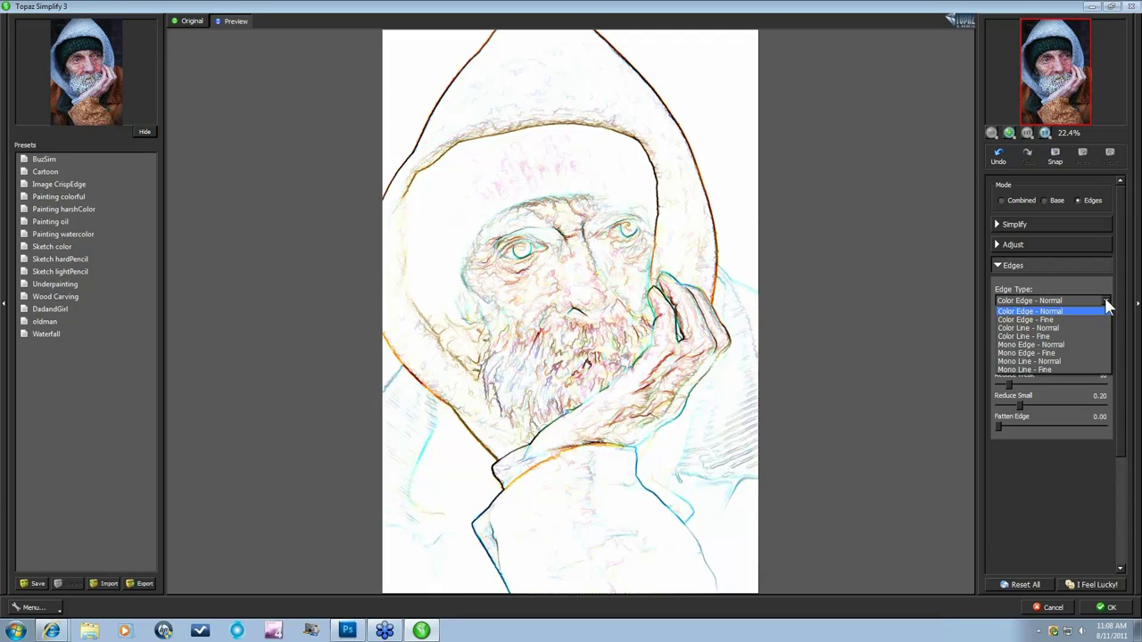
left_click(1054, 346)
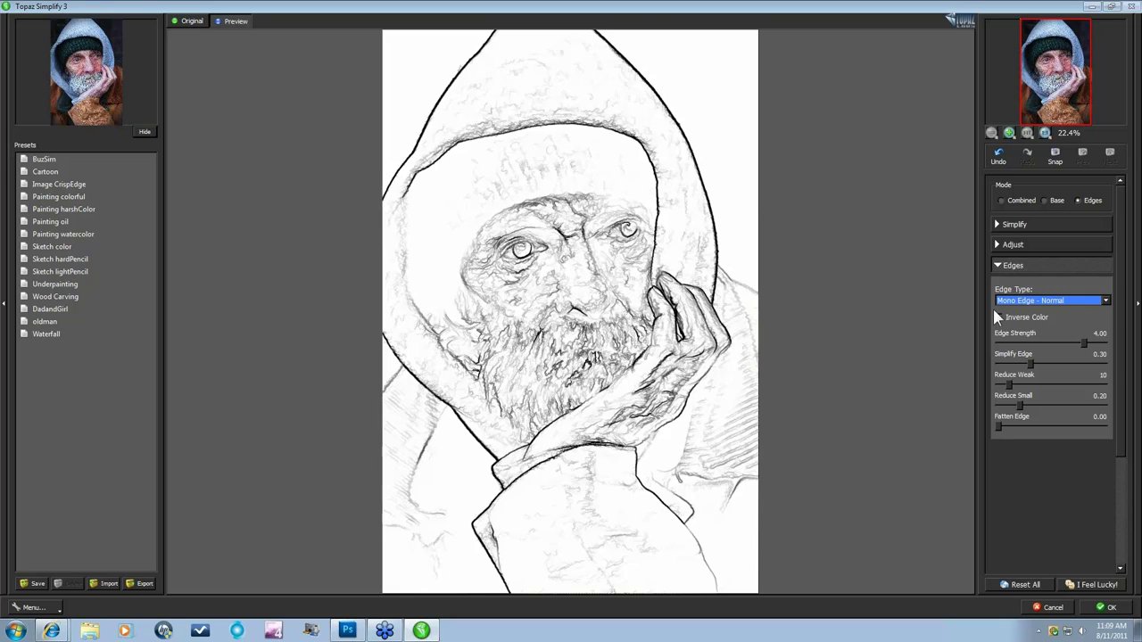
left_click(1105, 301)
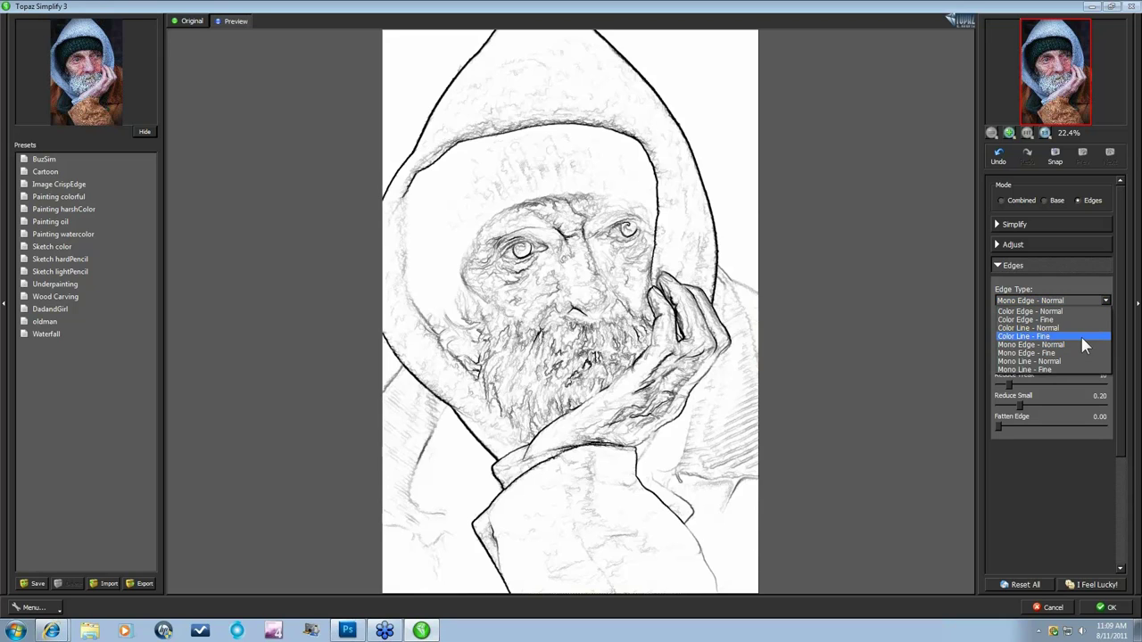
left_click(1065, 360)
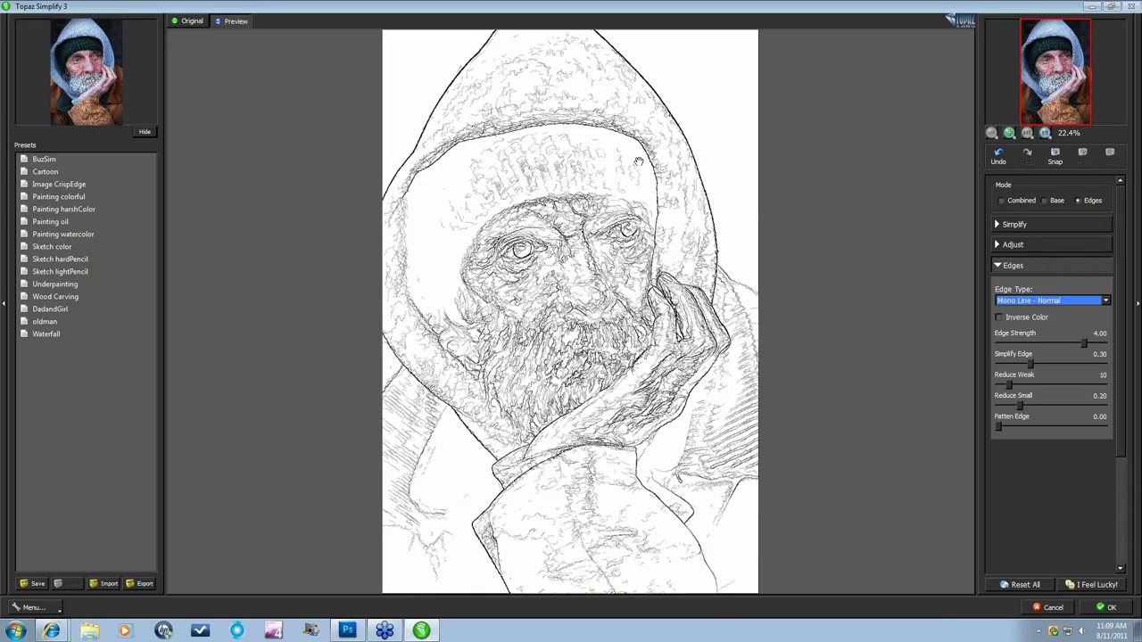
Step: Set Edge Strength to 5.00 and Fatten Edge to 7.22 for thicker, darker lines
scroll(639, 162, "up", 1)
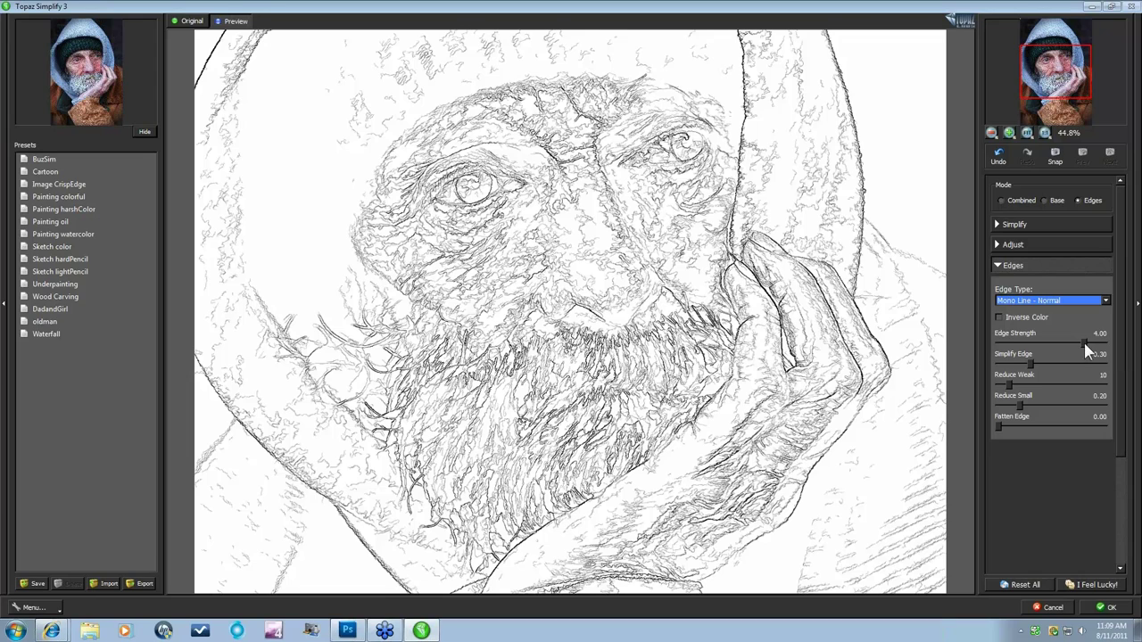
left_click_drag(1084, 340, 1114, 346)
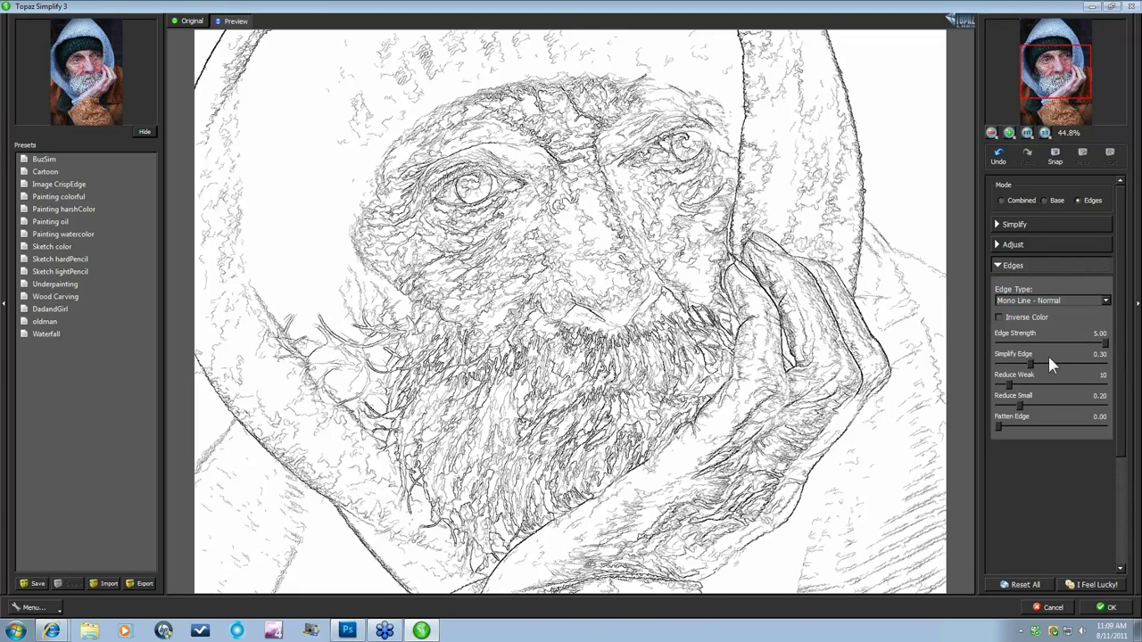
left_click_drag(998, 427, 1030, 428)
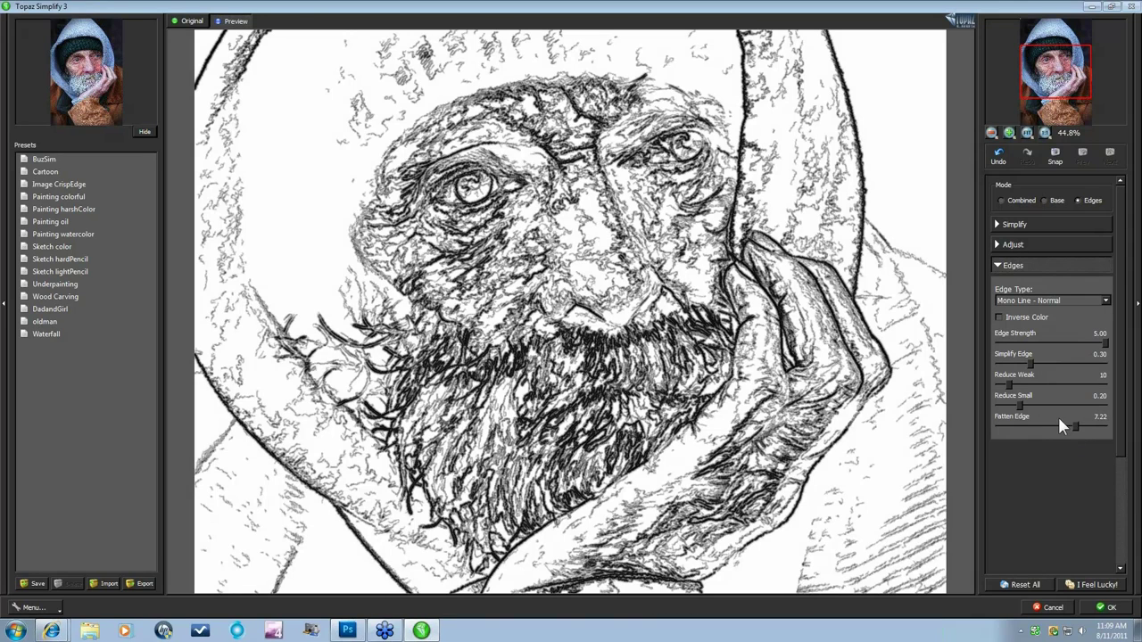
key("ctrl+minus")
key("ctrl+minus")
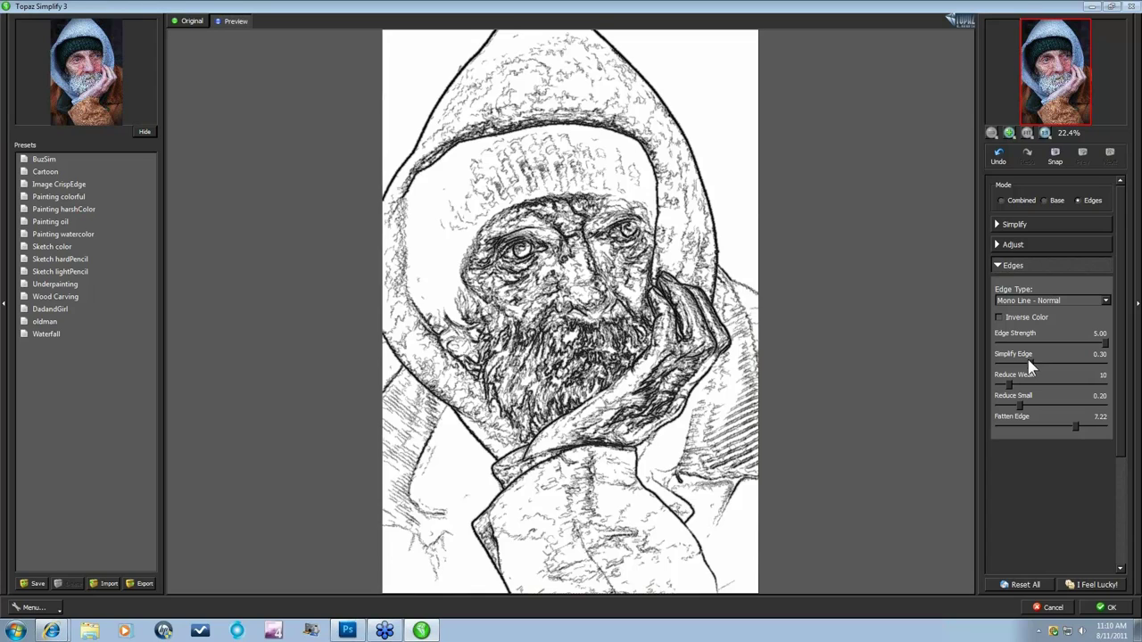
Step: Raise Simplify Edge to 0.65 and set Reduce Small to 0.00
left_click(1001, 225)
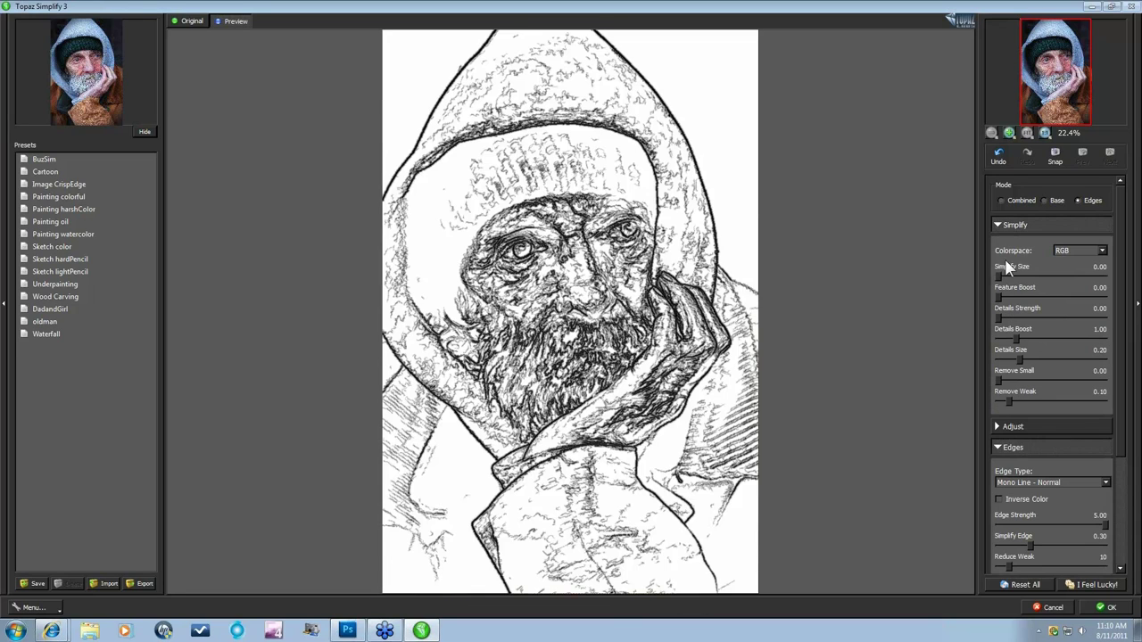
left_click(999, 223)
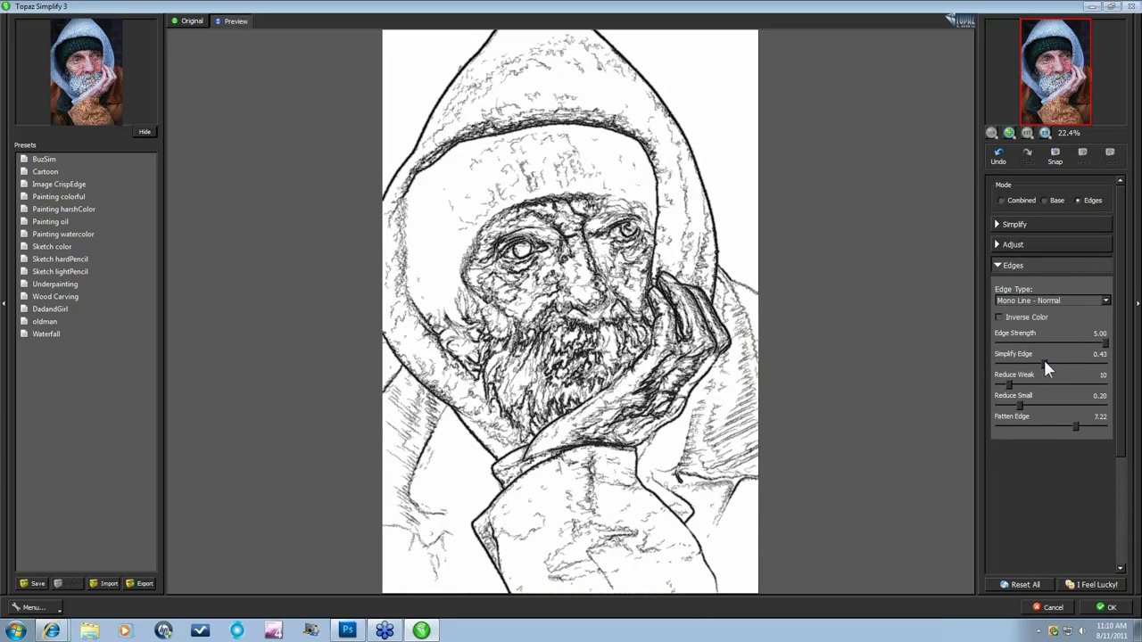
left_click_drag(1044, 362, 1053, 362)
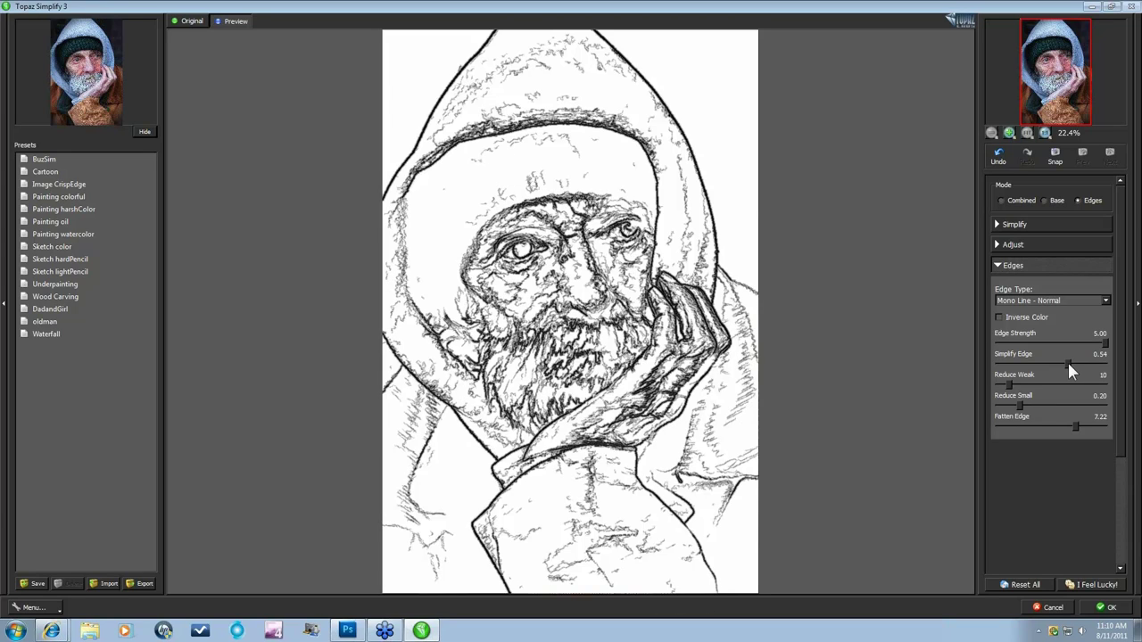
left_click_drag(1060, 361, 1067, 359)
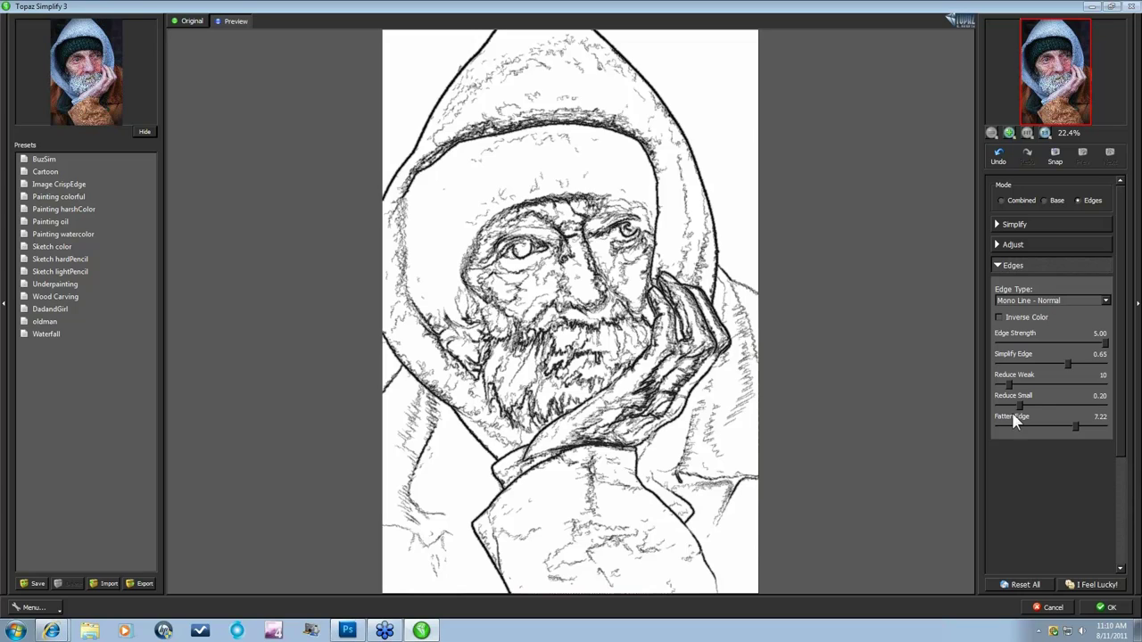
mouse_move(1020, 406)
left_mouse_down()
mouse_move(1009, 408)
mouse_move(1095, 407)
mouse_move(998, 412)
left_mouse_up()
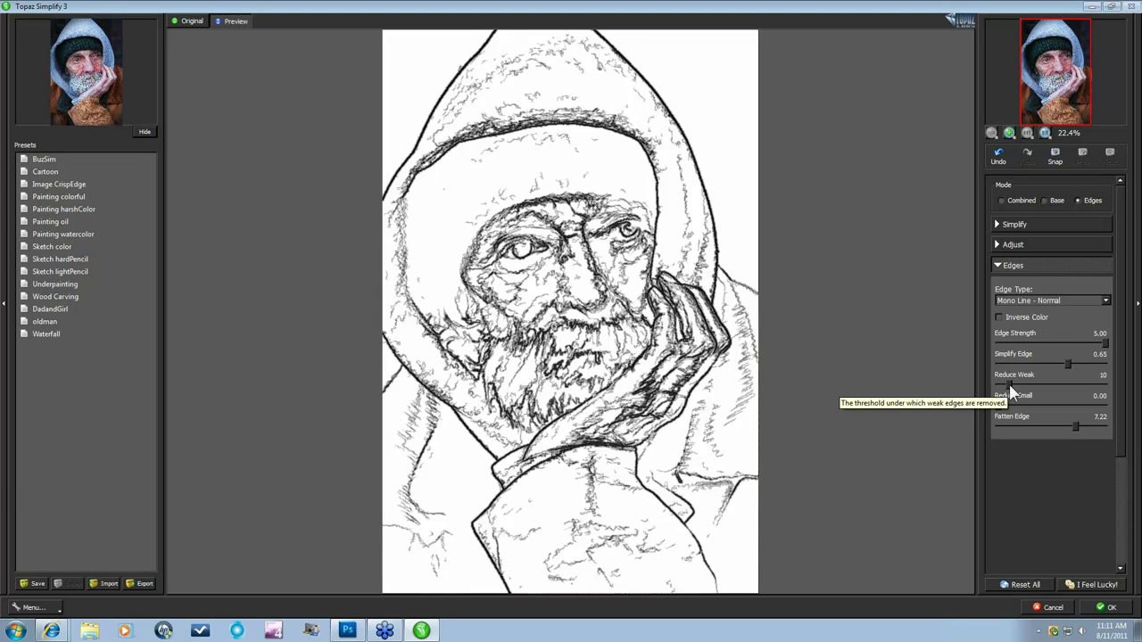
Step: Set Reduce Weak to 20 to remove faint lines, and lower Simplify Edge to about 0.56
left_click(1023, 388)
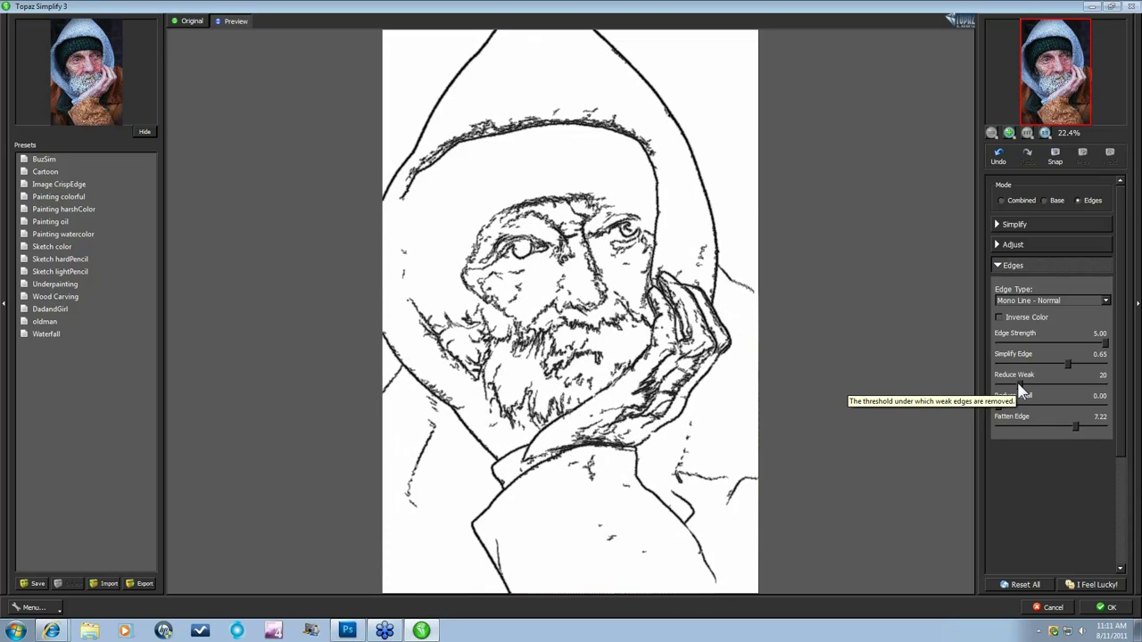
mouse_move(1023, 388)
left_mouse_down()
mouse_move(1012, 390)
mouse_move(1020, 385)
left_mouse_up()
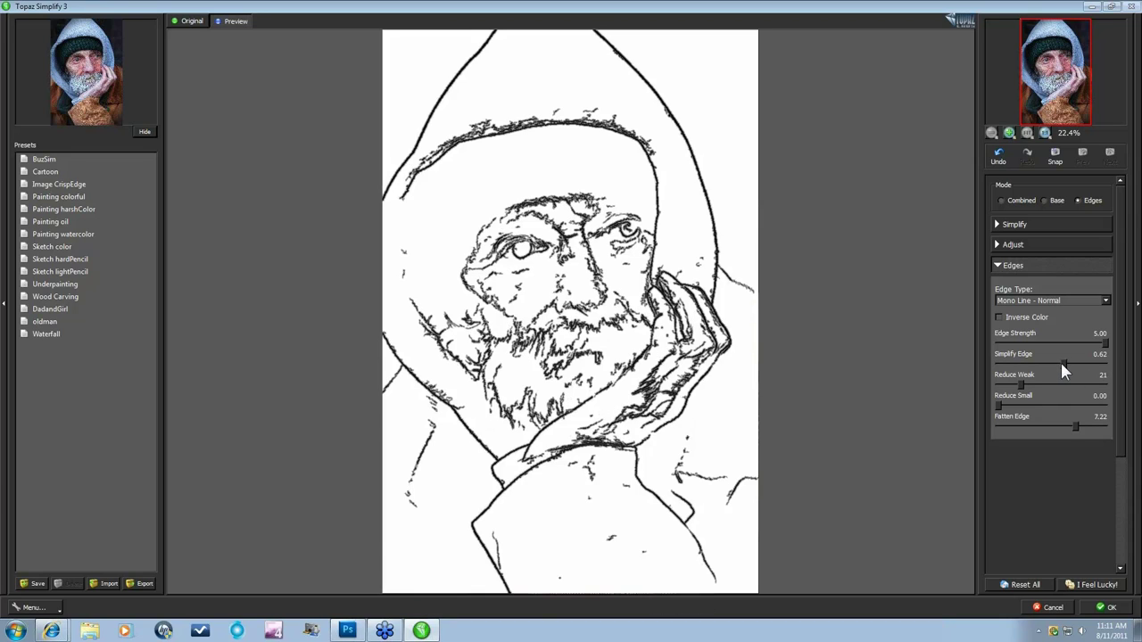
left_click_drag(1062, 362, 1059, 362)
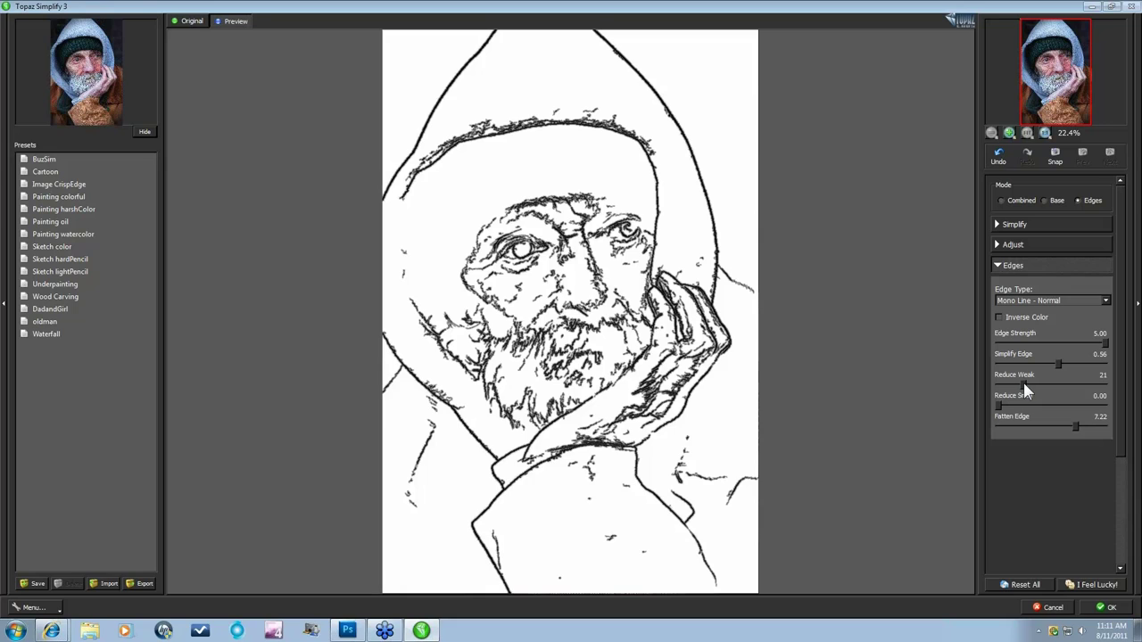
left_click_drag(1024, 390, 1022, 390)
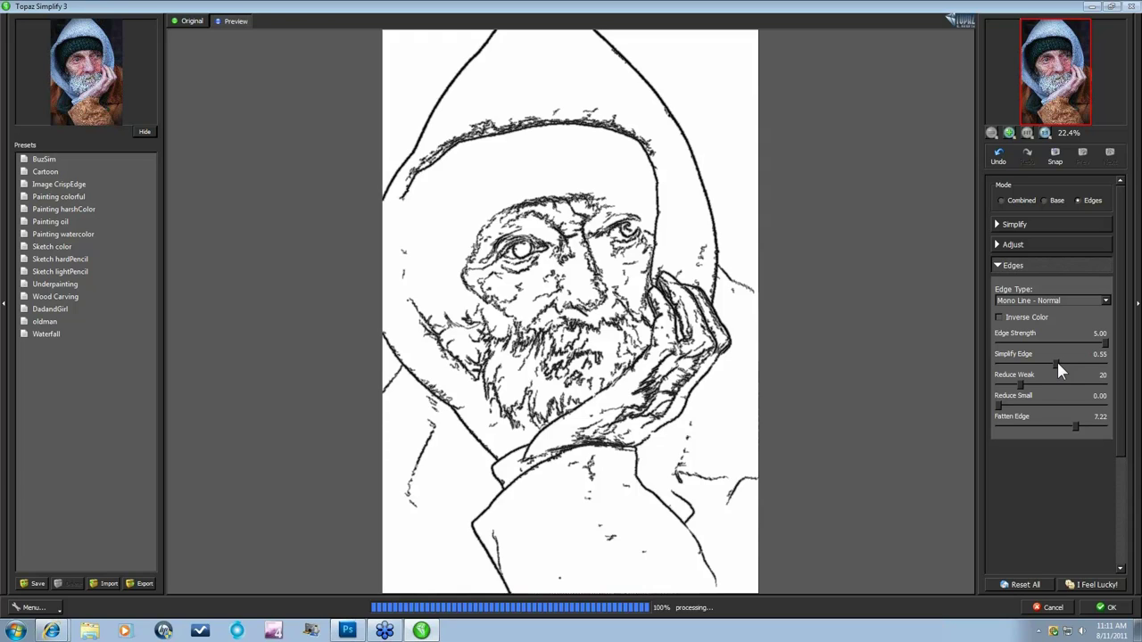
Step: Set Reduce Weak to 18 and raise Simplify Edge to 0.66 for the black line edges
left_click_drag(1057, 363, 1063, 361)
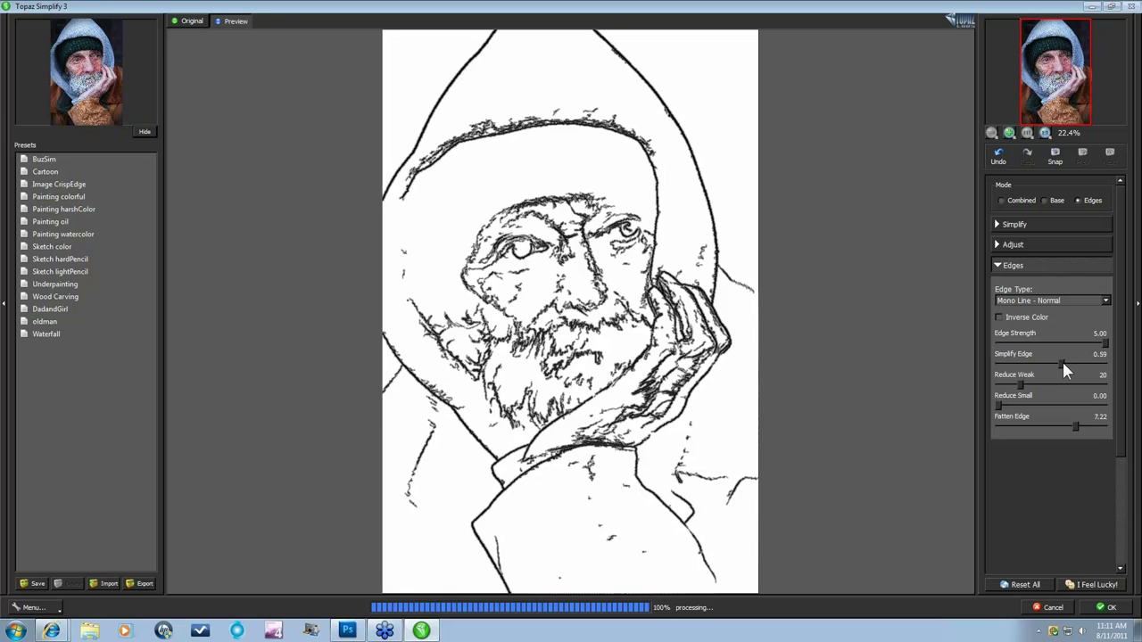
left_click(1019, 384)
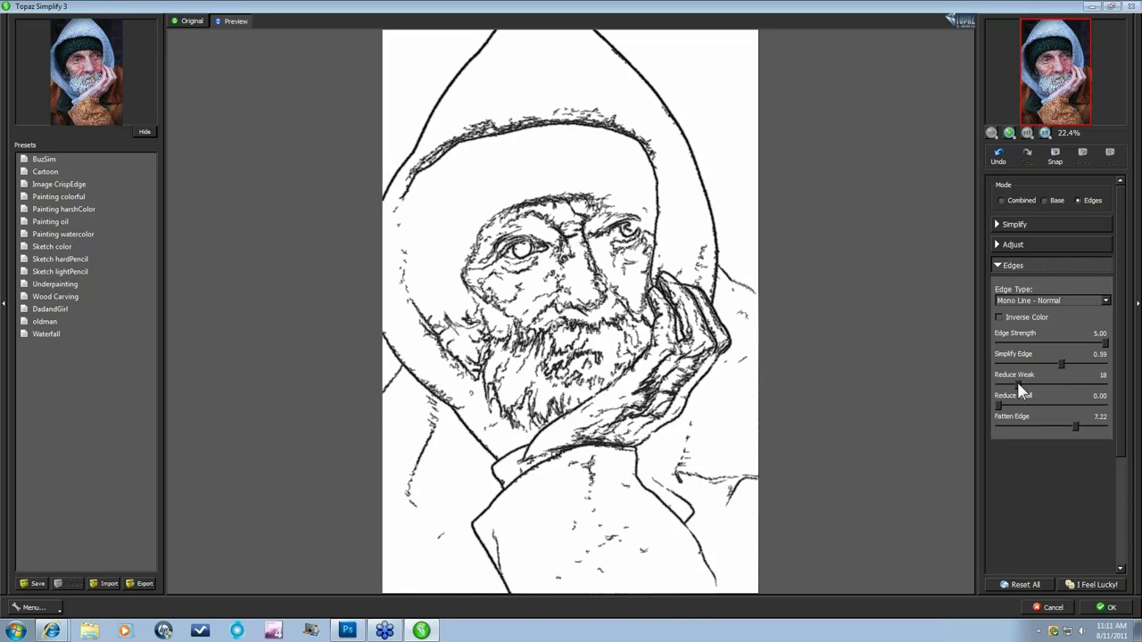
left_click(1063, 360)
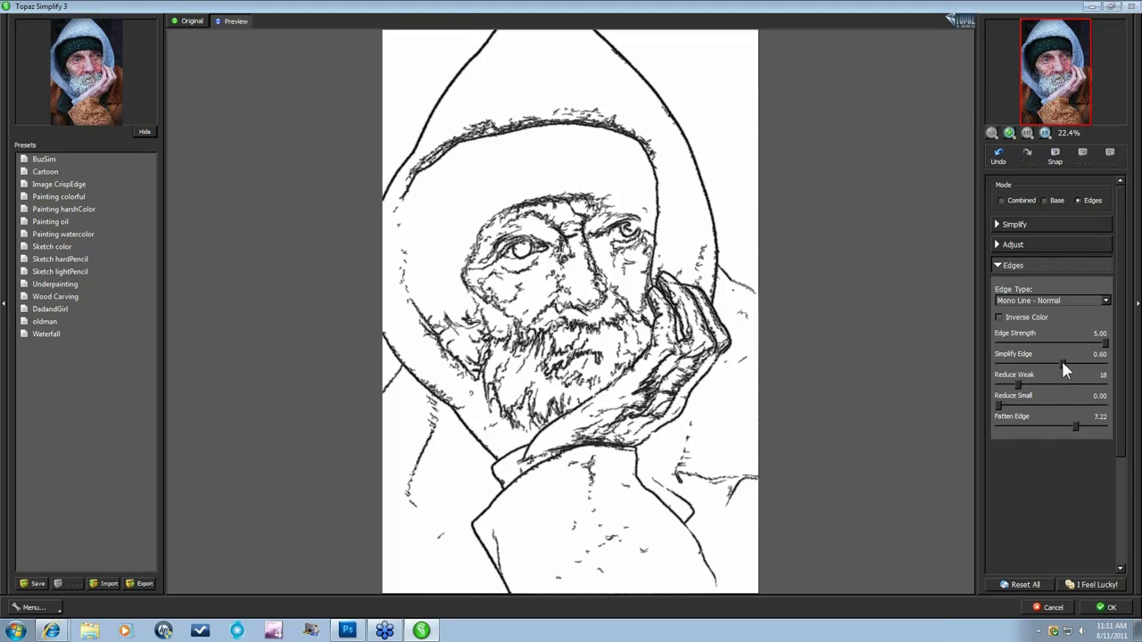
left_click(1066, 361)
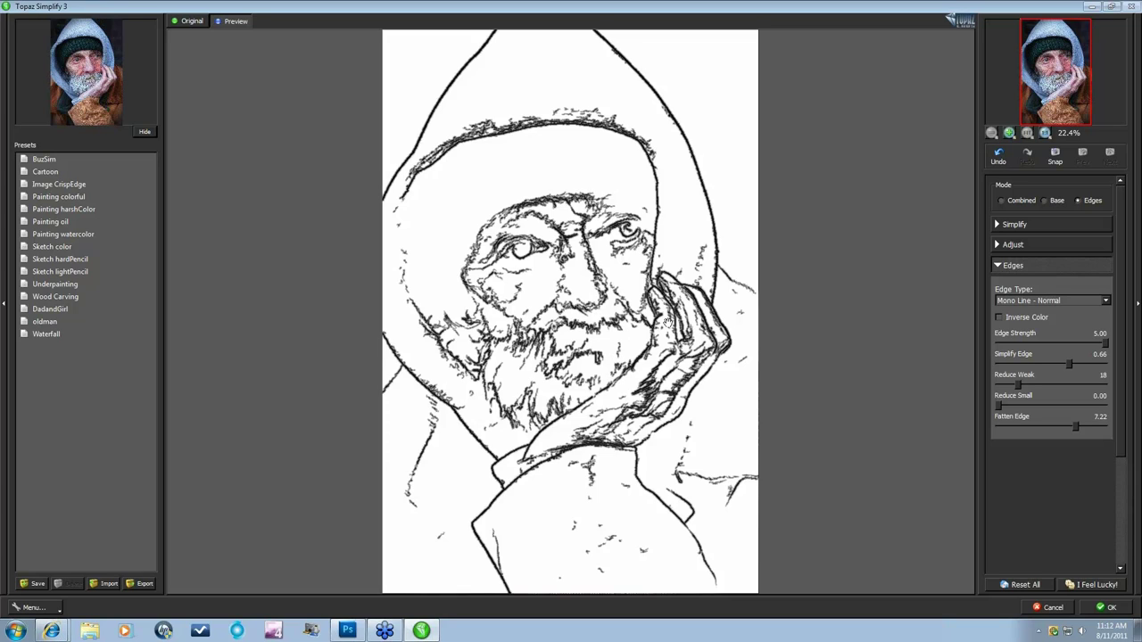
Step: Switch the mode to Combined and expand the Adjust and Simplify settings
left_click(999, 194)
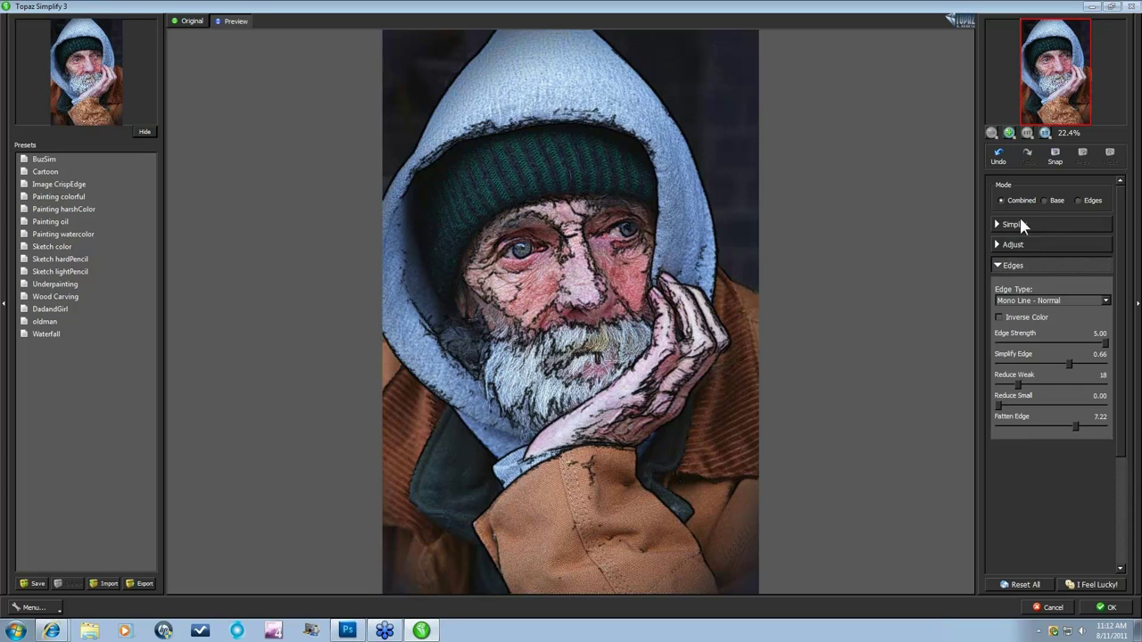
left_click(997, 246)
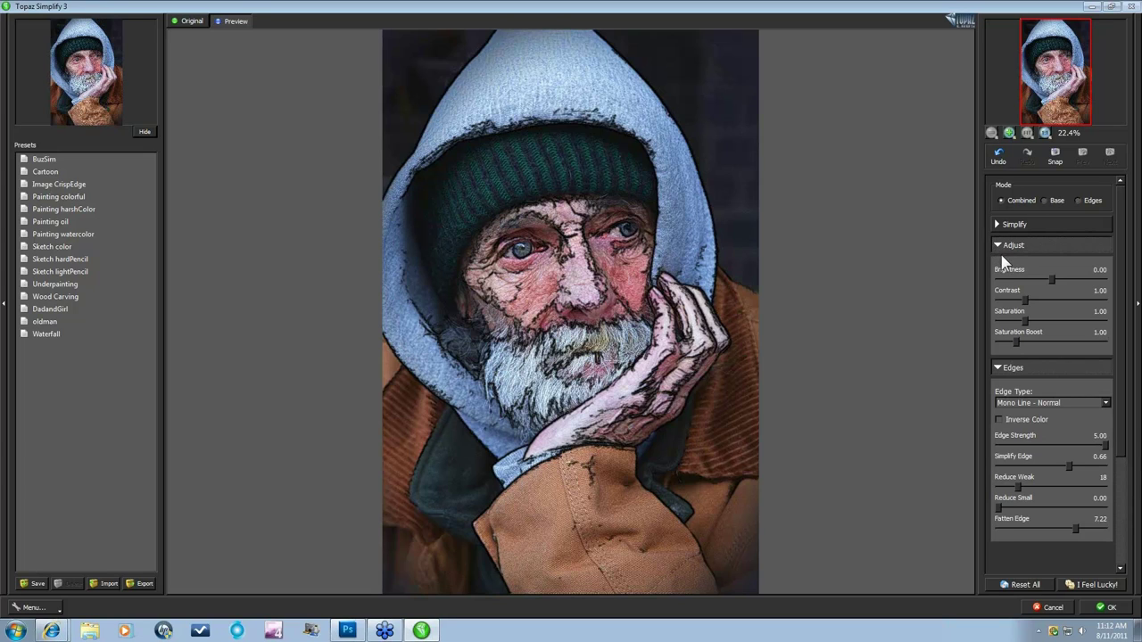
left_click(998, 225)
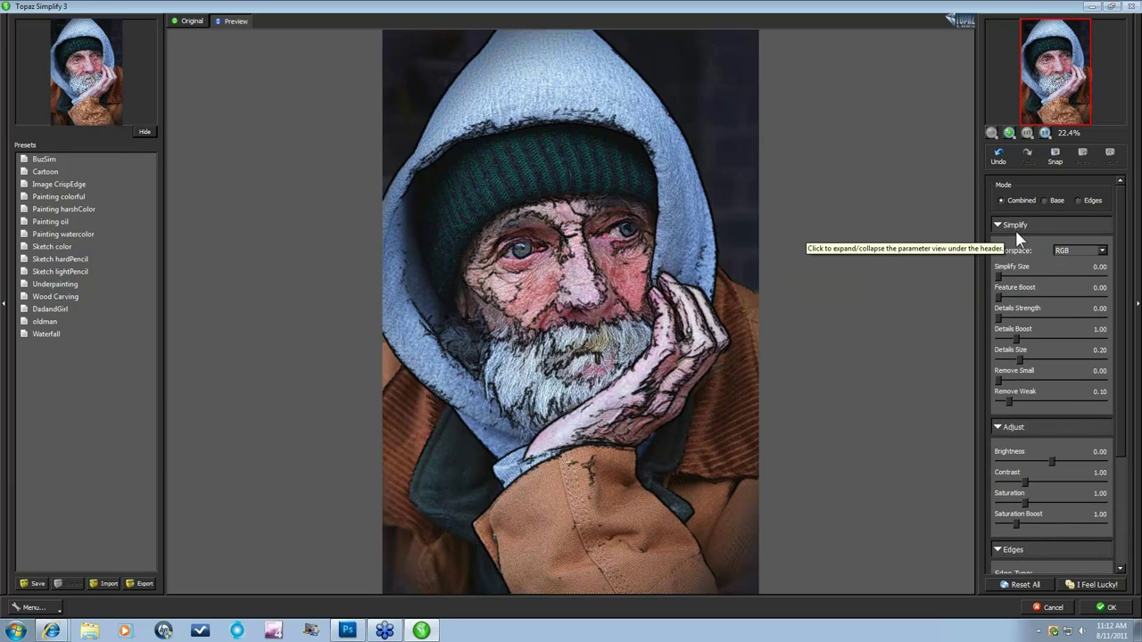
Step: Set Details Boost to 0.20, Details Size and Remove Weak to 0.00, and Simplify Size to 0.81
left_click_drag(1022, 339, 967, 397)
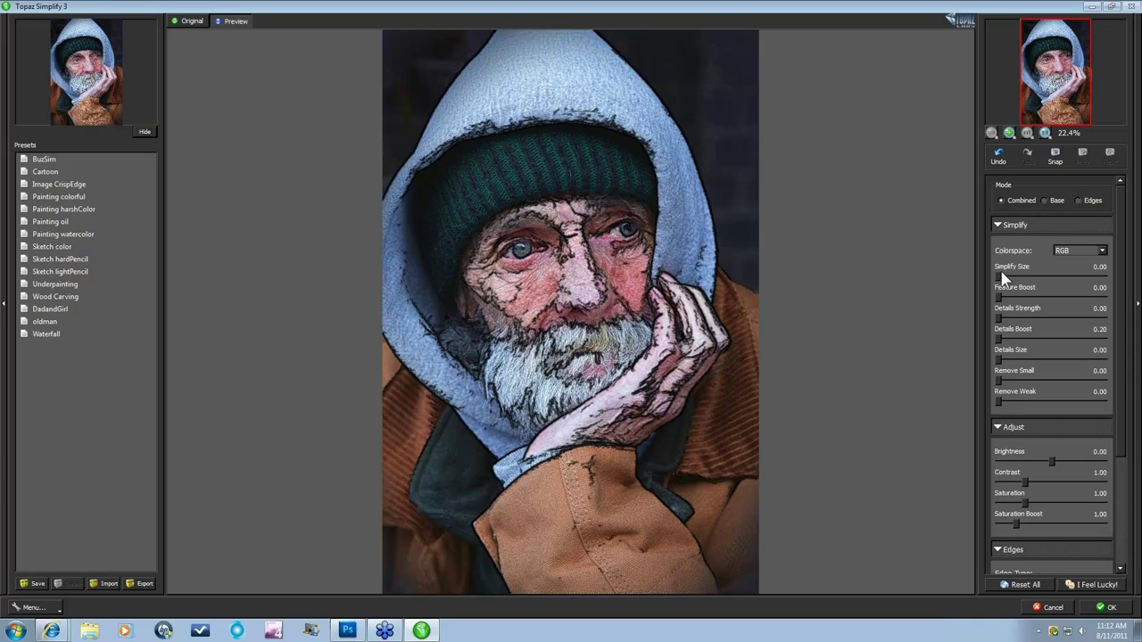
left_click_drag(1000, 275, 1088, 282)
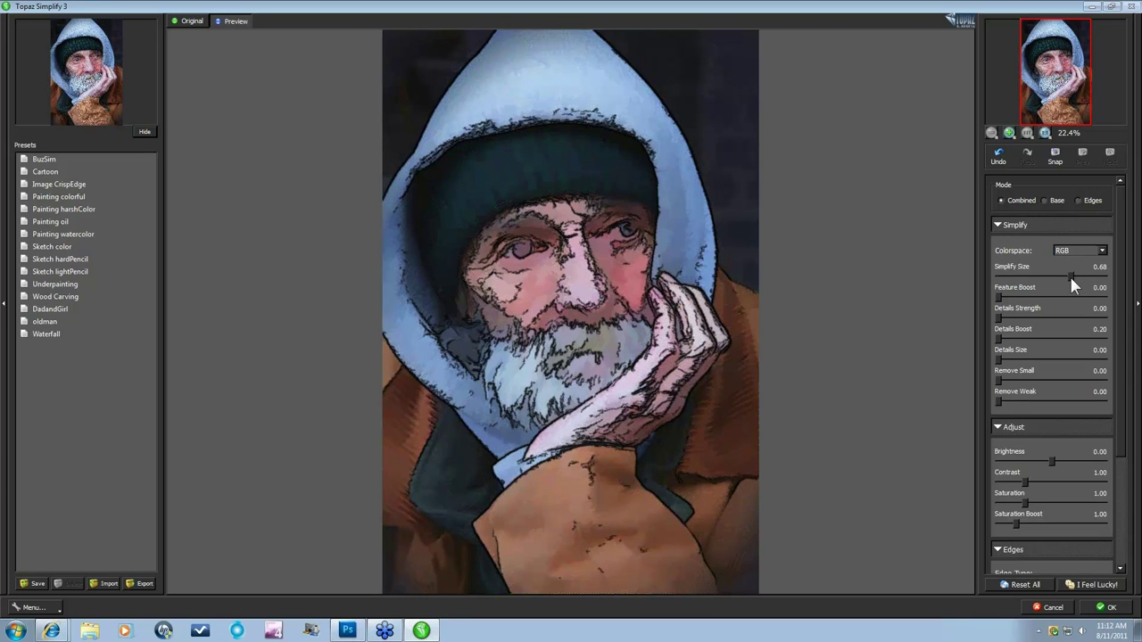
left_click_drag(1080, 274, 1080, 274)
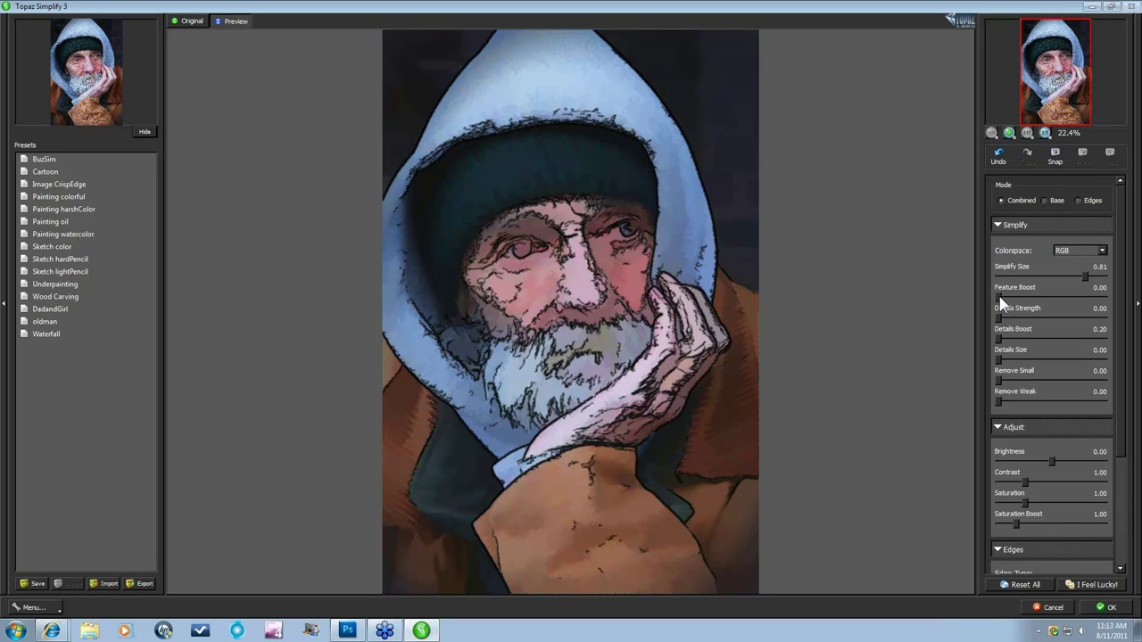
Step: Try stronger Feature Boost values up to 5.61 and set it back to 0.00
left_click_drag(998, 298, 1024, 299)
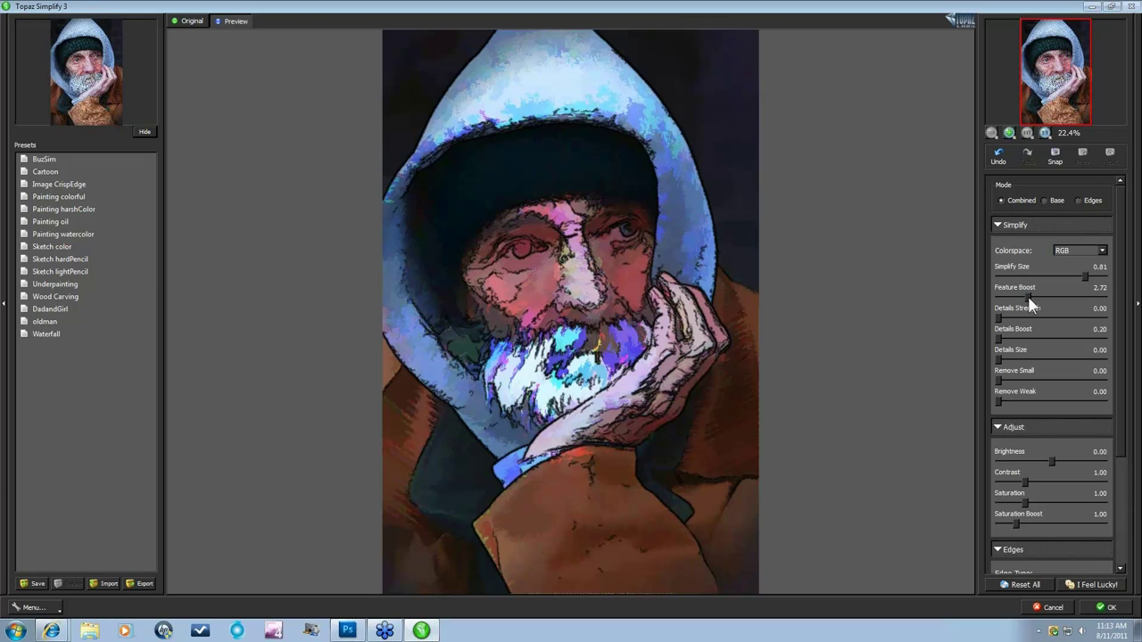
left_click_drag(1029, 299, 1023, 300)
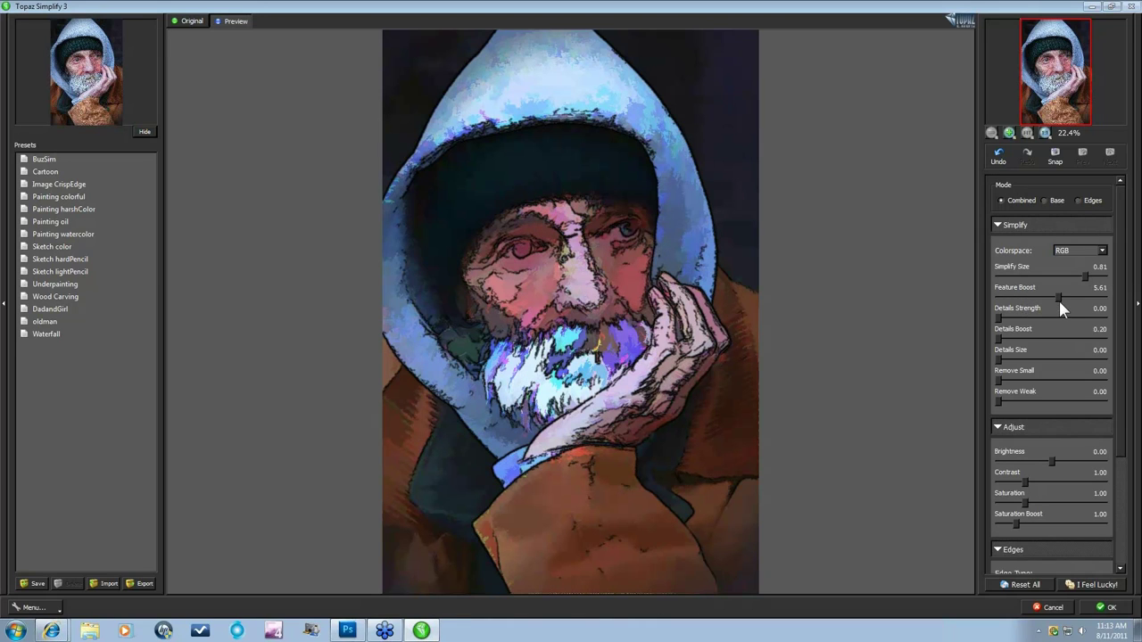
left_click_drag(1059, 302, 981, 298)
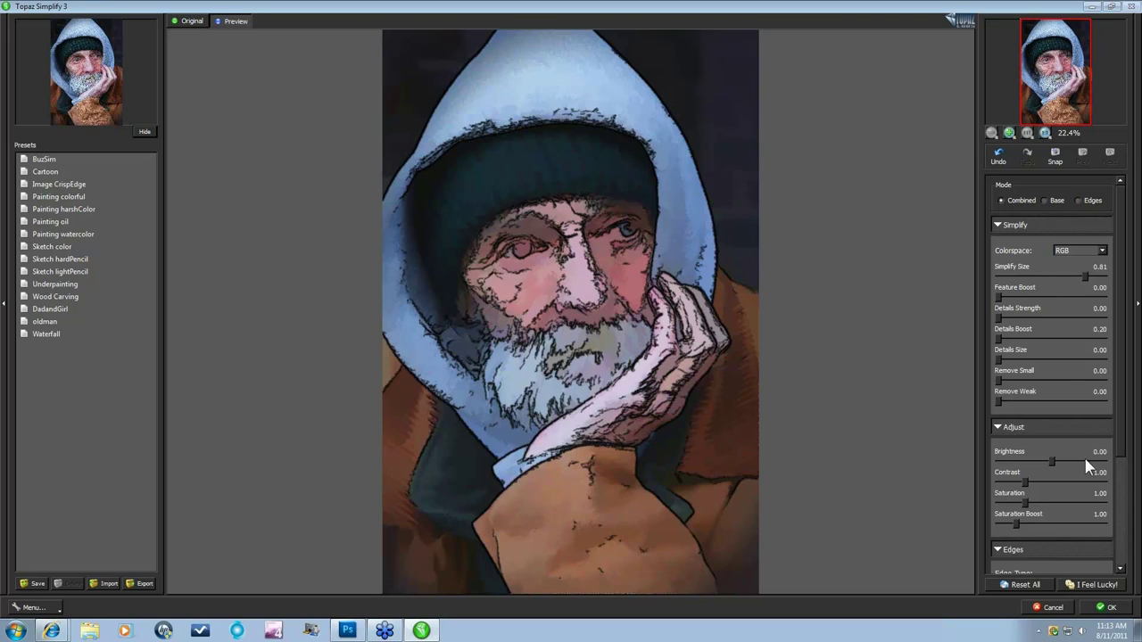
Step: Collapse the Simplify and Edges settings, and set Brightness to 0.21 and Contrast to 0.24 for a pale pastel look
left_click(998, 226)
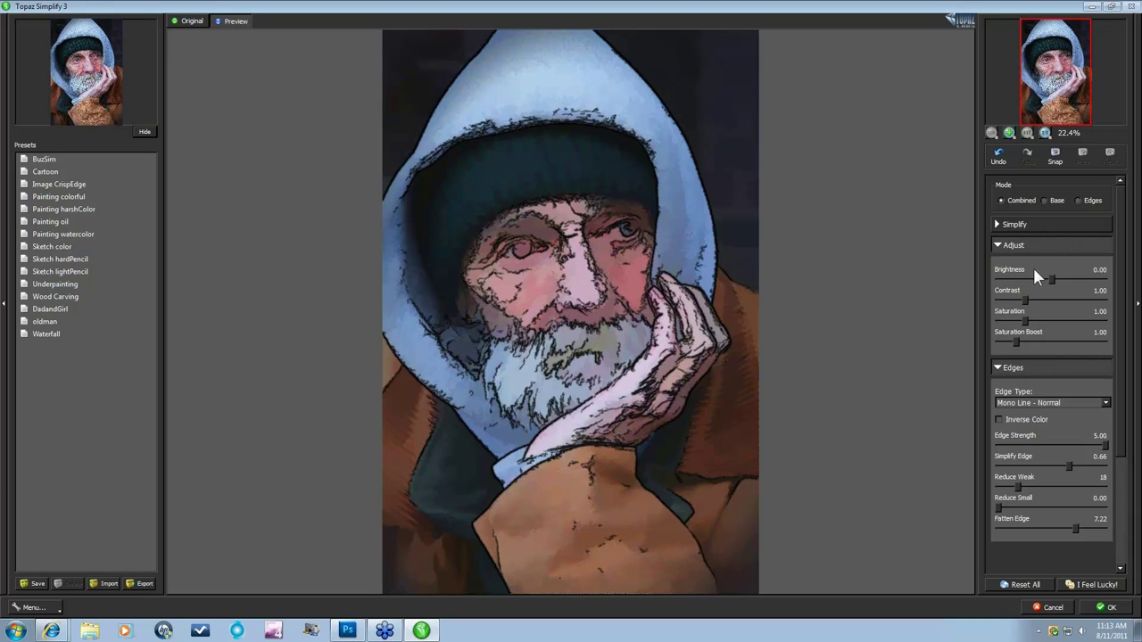
left_click(1001, 369)
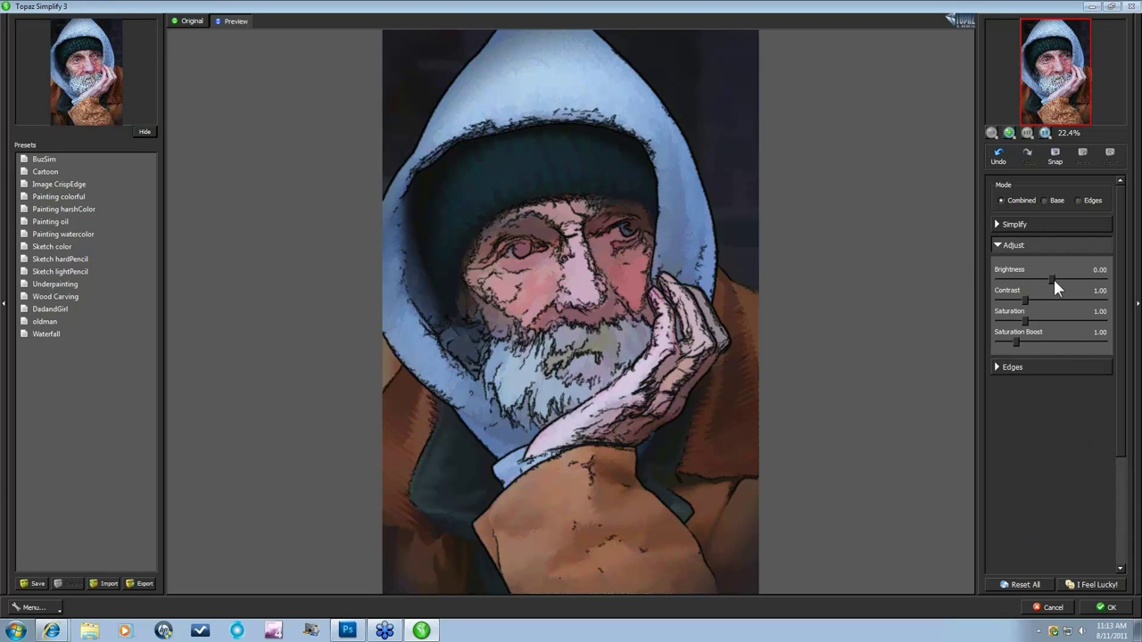
left_click(1062, 280)
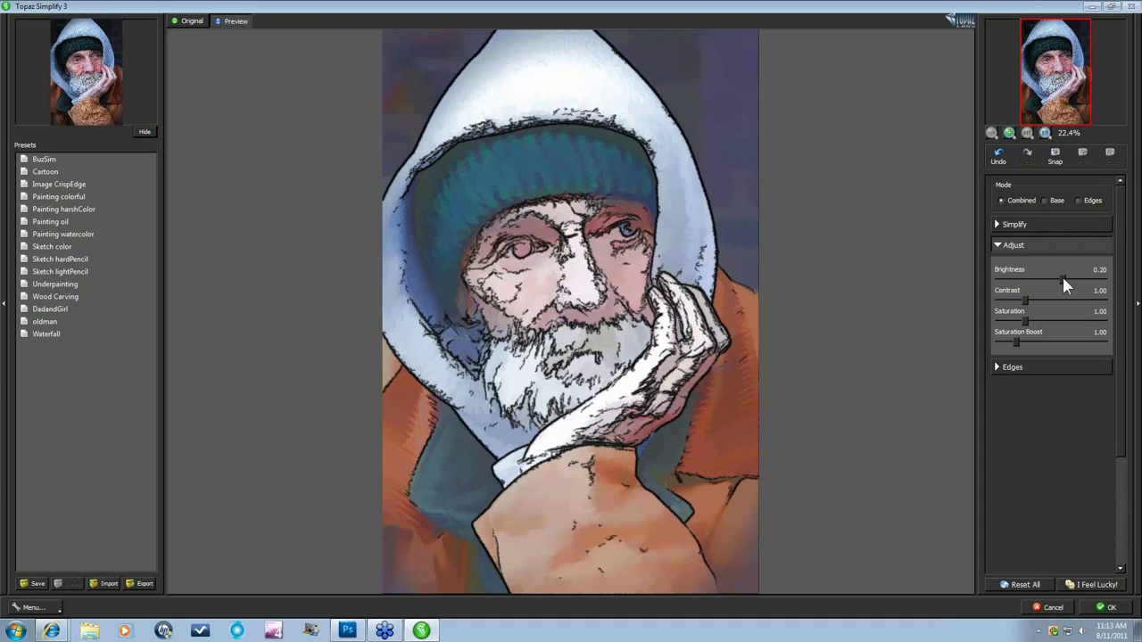
left_click_drag(1025, 300, 1007, 305)
left_click_drag(1061, 279, 1064, 278)
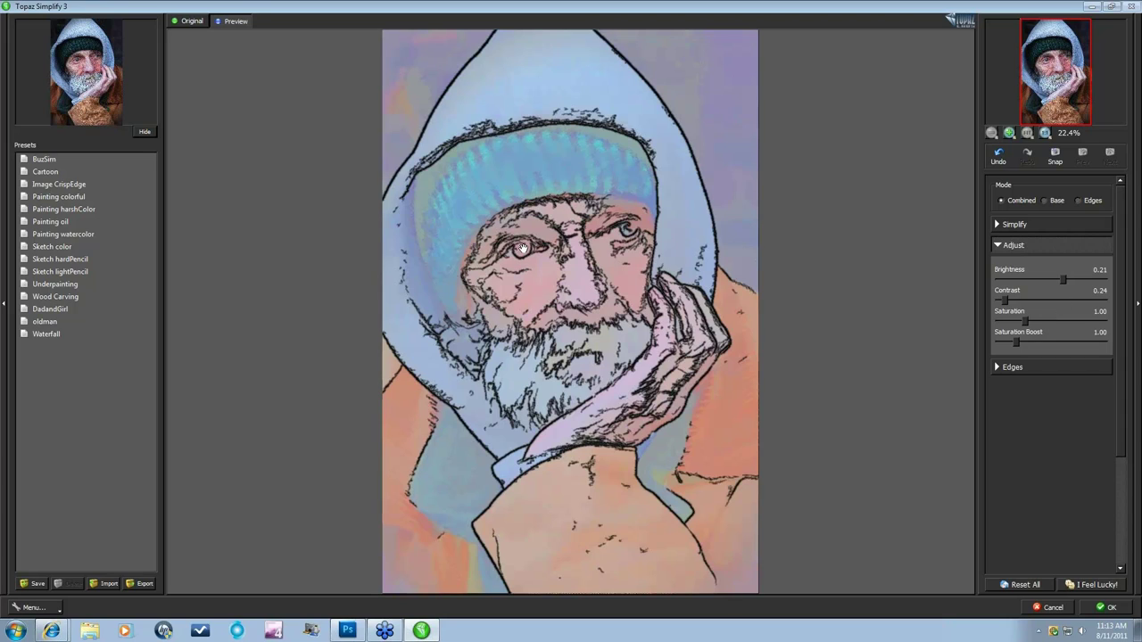
Step: Lower Simplify Size to 0.60 to bring back some detail, and collapse the Simplify settings
left_click(998, 225)
left_click_drag(1082, 275, 1062, 272)
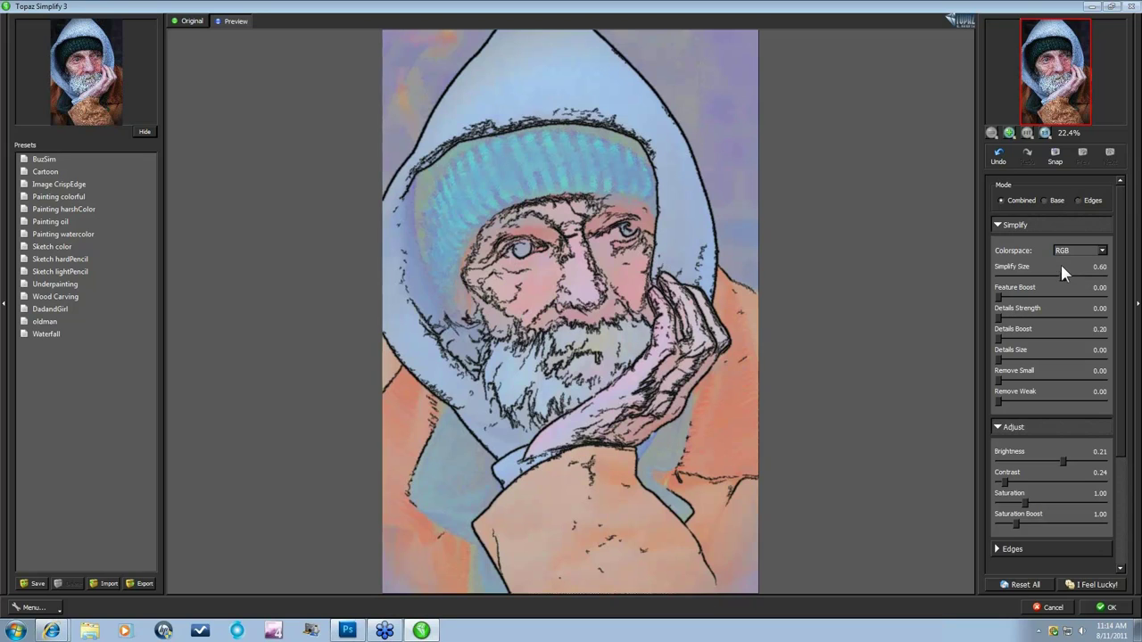
left_click(1010, 226)
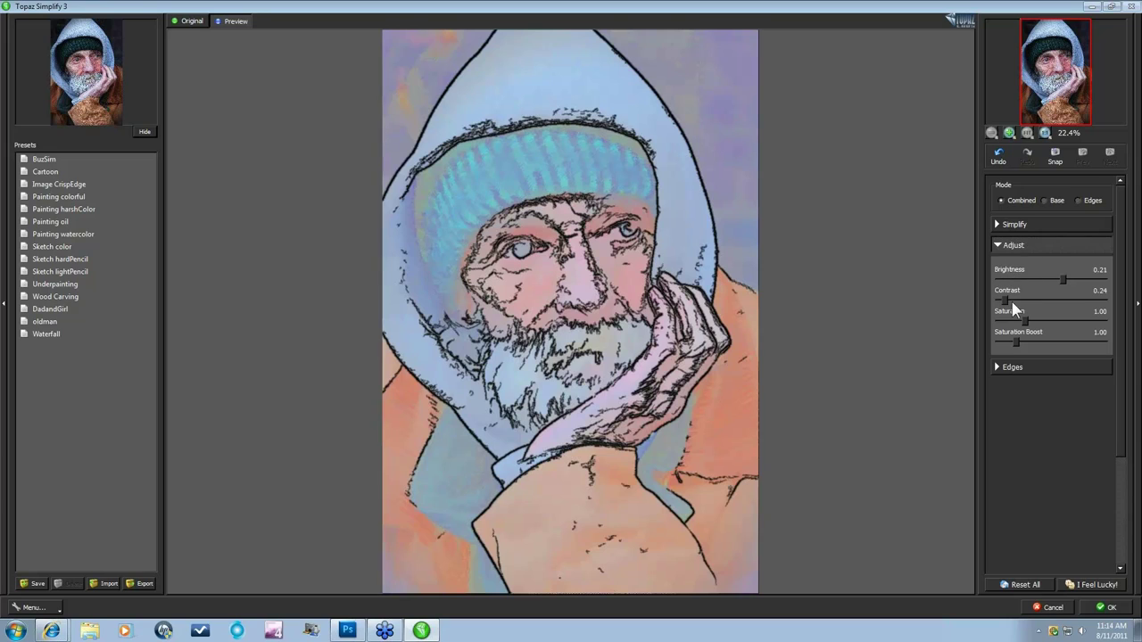
Step: Reduce Saturation to 0.71 and Saturation Boost to 0.92, comparing the effect with the original portrait
left_click_drag(1019, 319, 1014, 320)
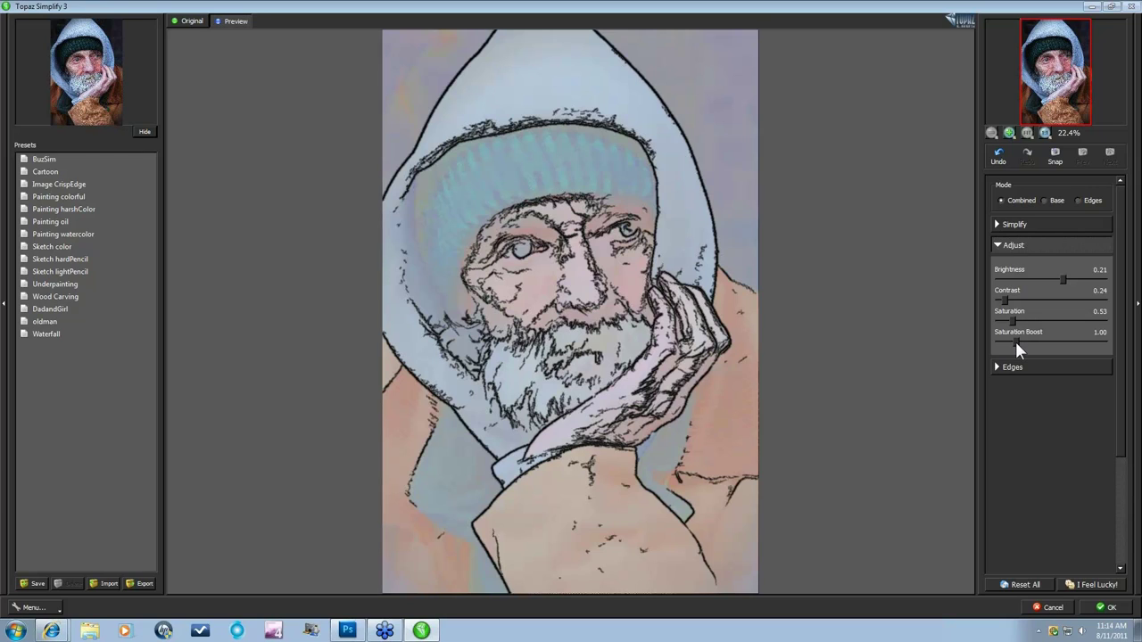
left_click_drag(1013, 344, 1008, 345)
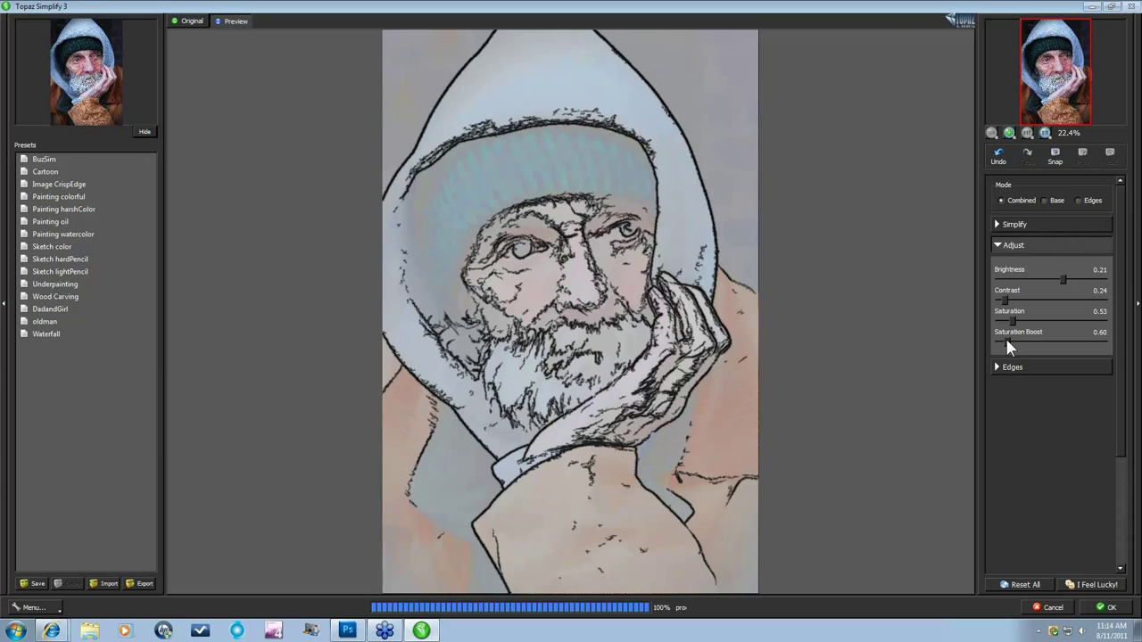
left_click(805, 344)
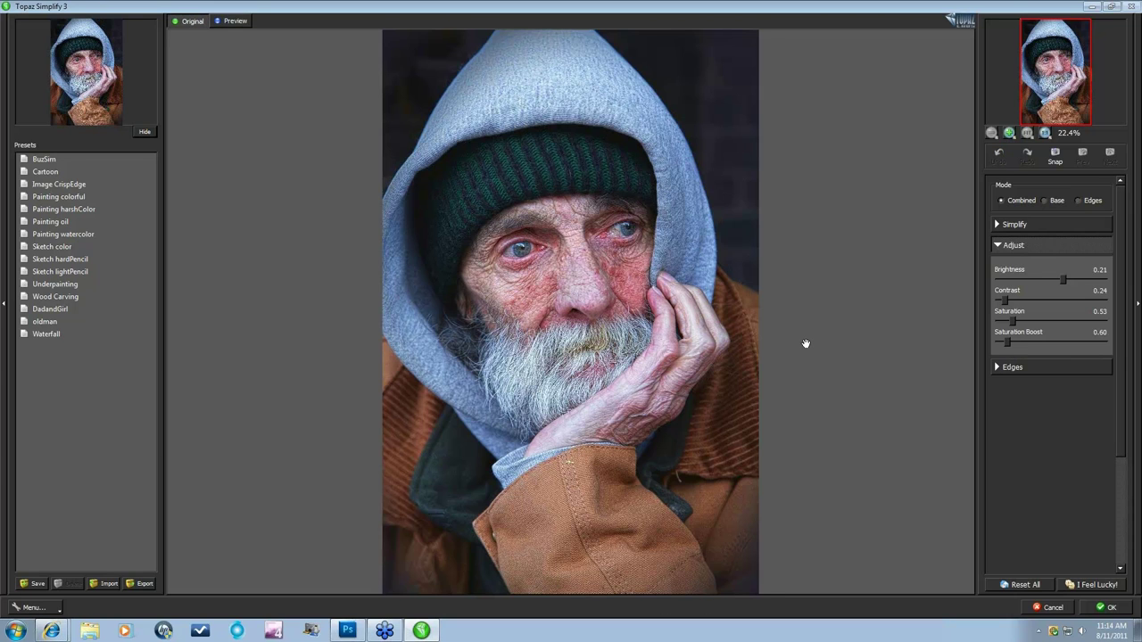
left_click(806, 343)
left_click_drag(1011, 321, 1015, 341)
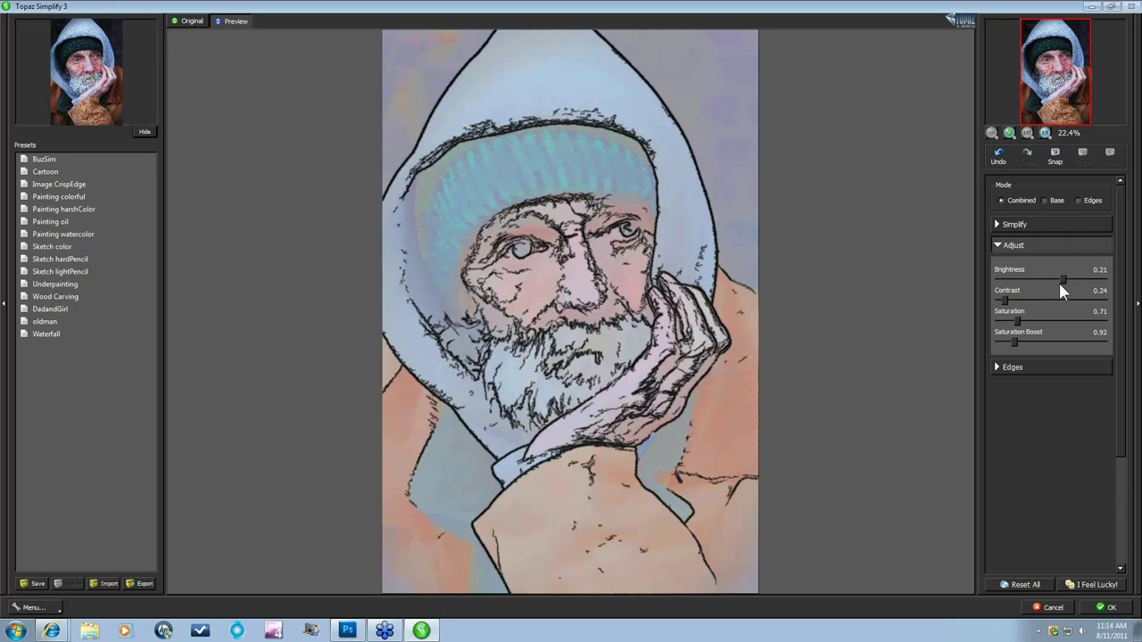
Step: Try darker Brightness values, set Brightness back to 0.21, and apply the Simplify effect to the portrait layer
left_click_drag(1043, 279, 1040, 279)
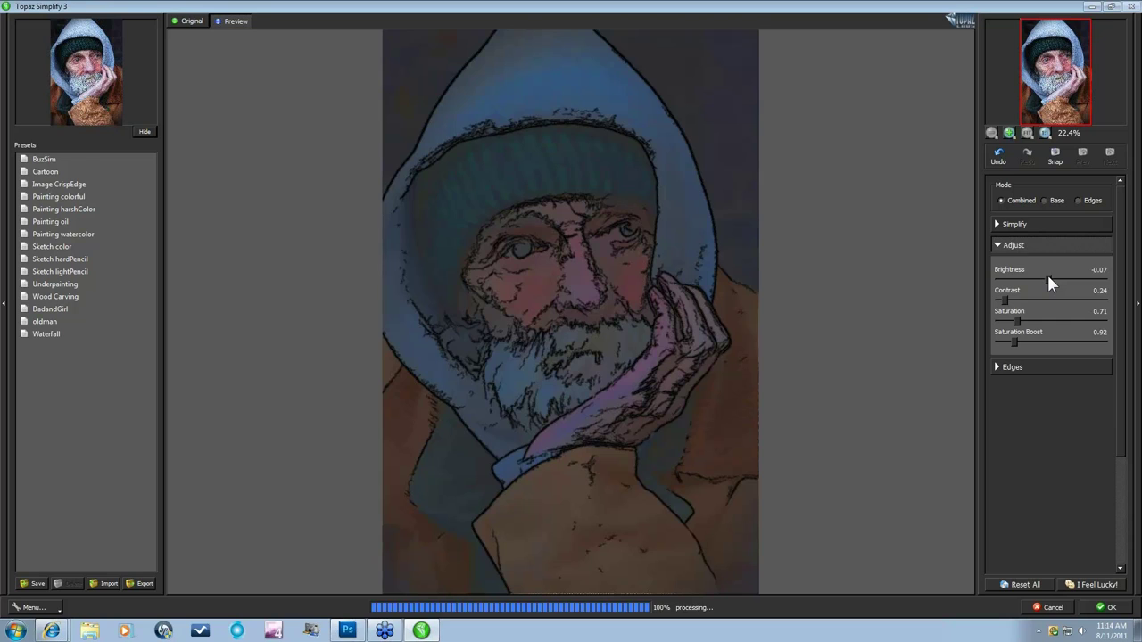
left_click_drag(1048, 282, 1055, 284)
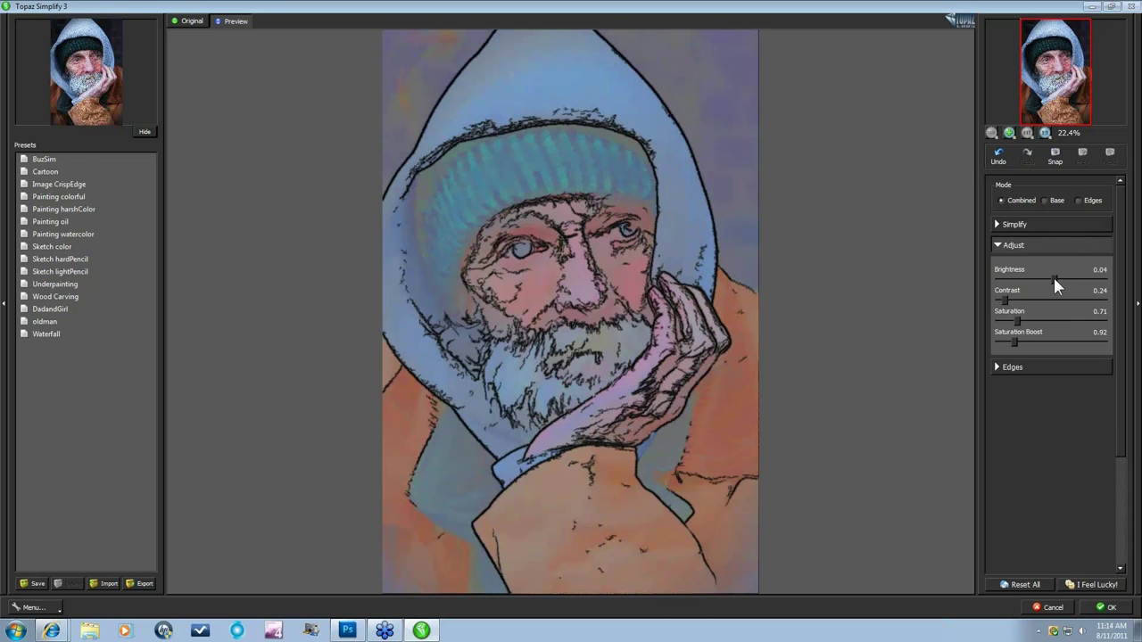
left_click_drag(1058, 277, 1060, 276)
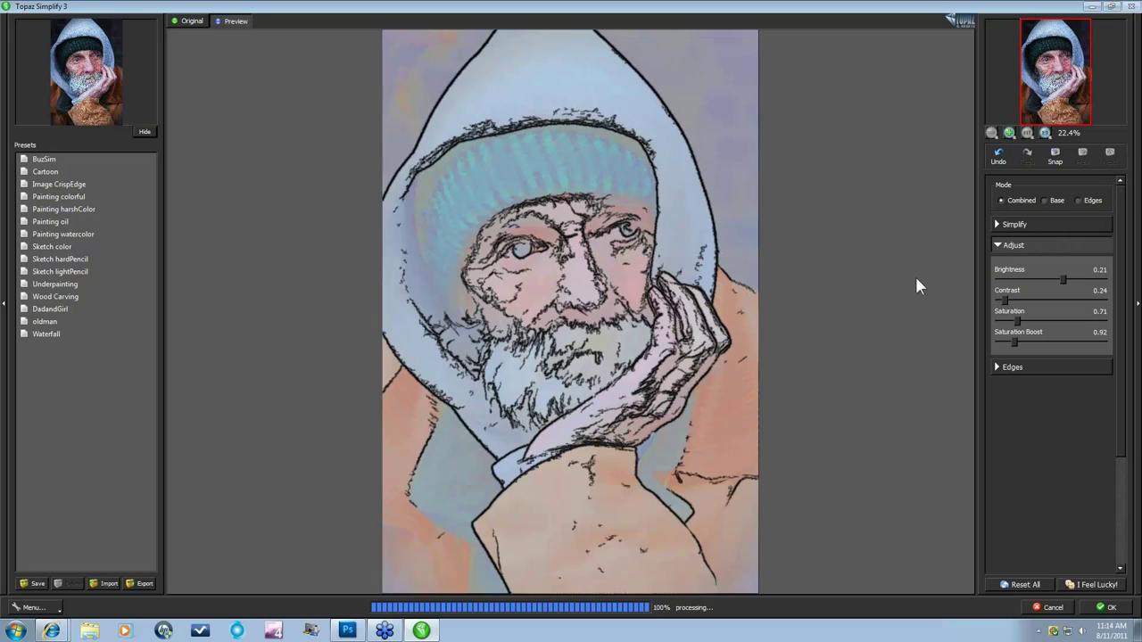
left_click(1111, 608)
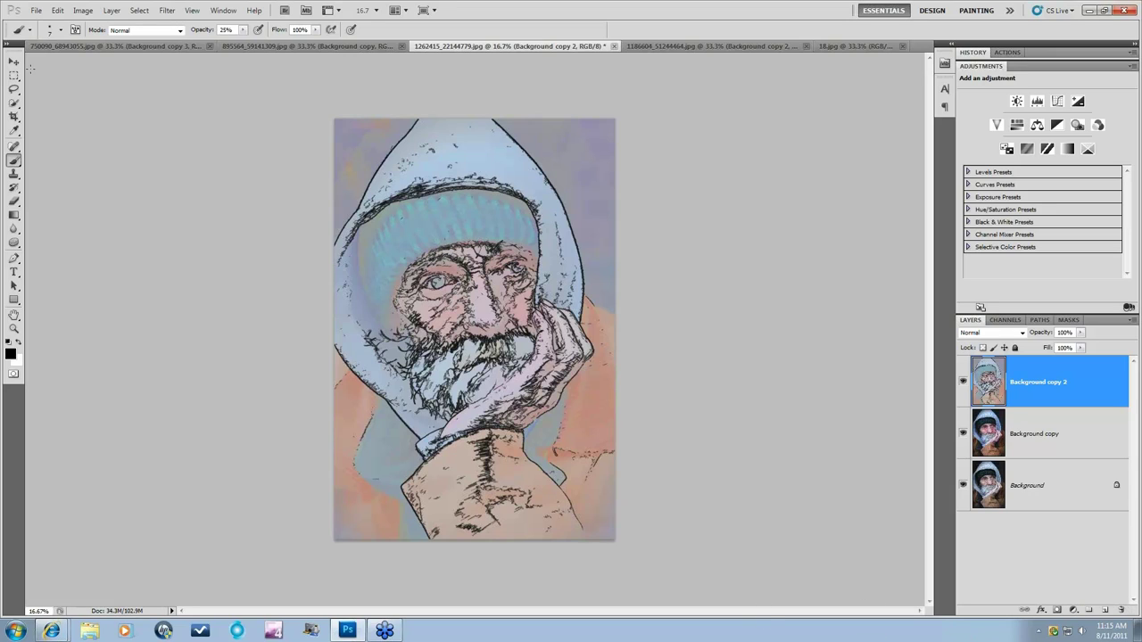
Step: Switch to the green car document, delete all layers above Background, and duplicate the Background layer
left_click(671, 45)
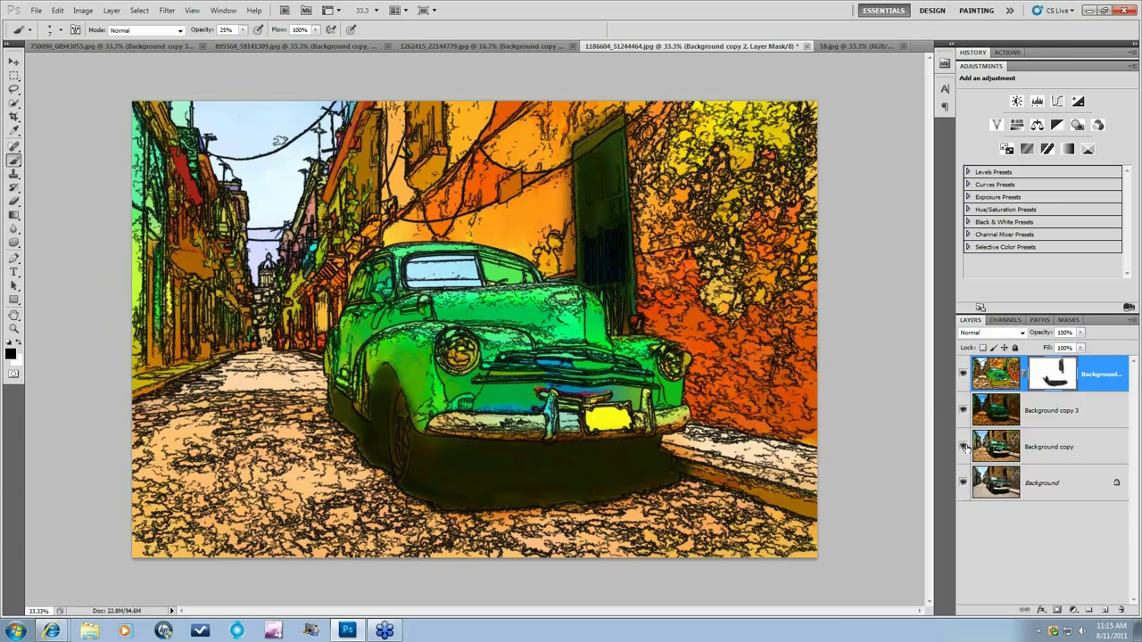
left_click(1066, 450, "shift")
left_click_drag(1074, 442, 1121, 610)
left_click_drag(1066, 382, 1108, 608)
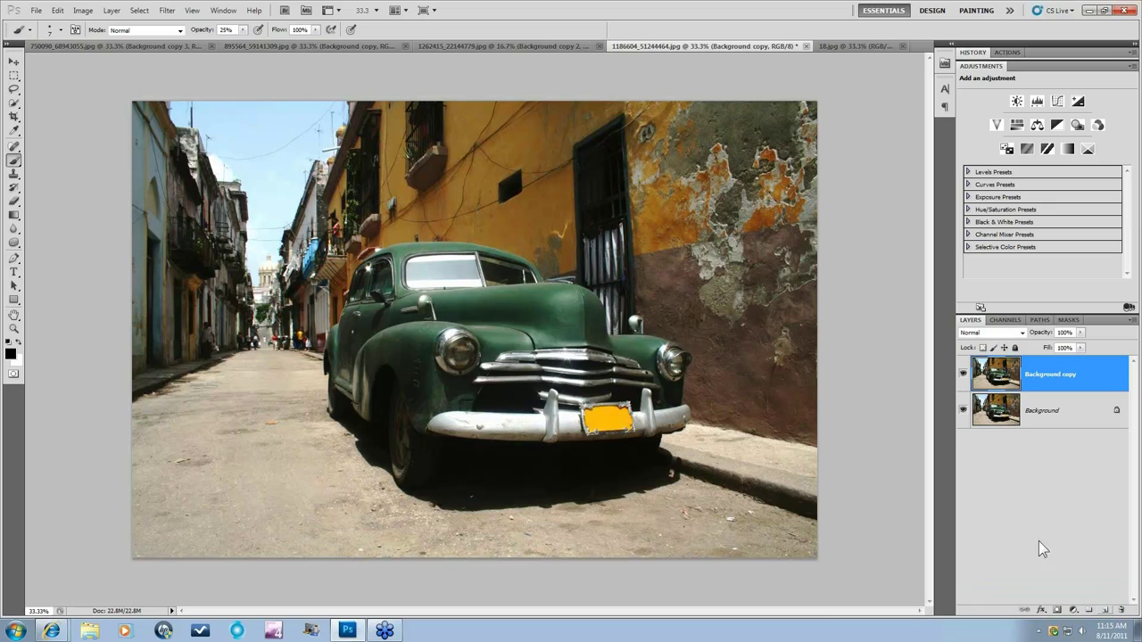
Step: Open the duplicated car layer in Topaz Adjust and choose the Spicify preset
left_click(167, 10)
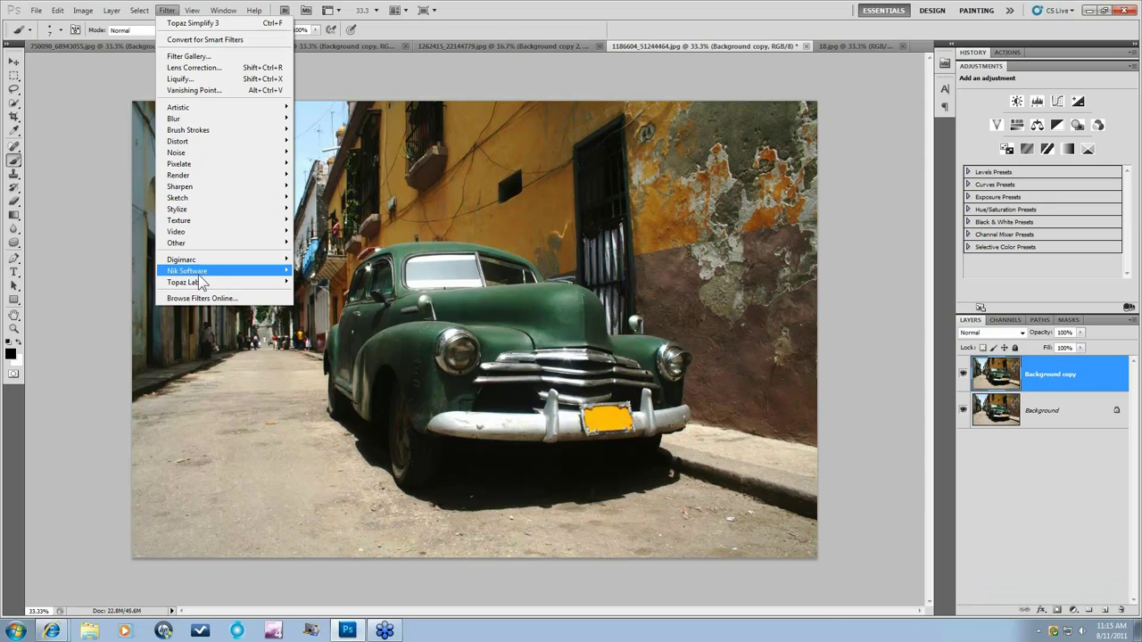
mouse_move(201, 283)
left_click(328, 282)
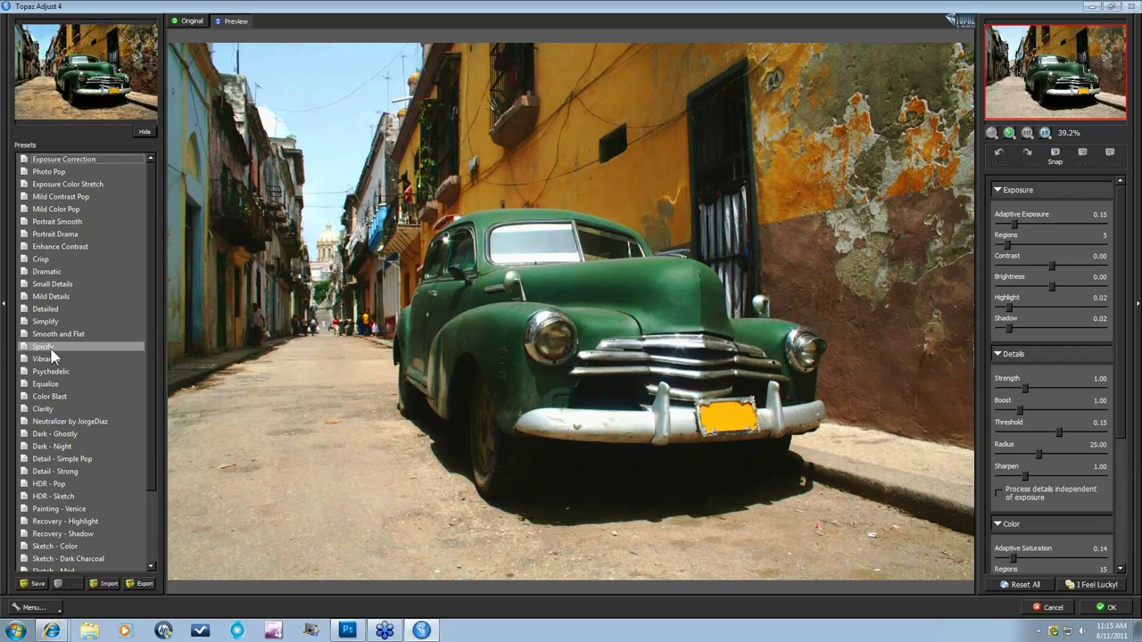
left_click(45, 347)
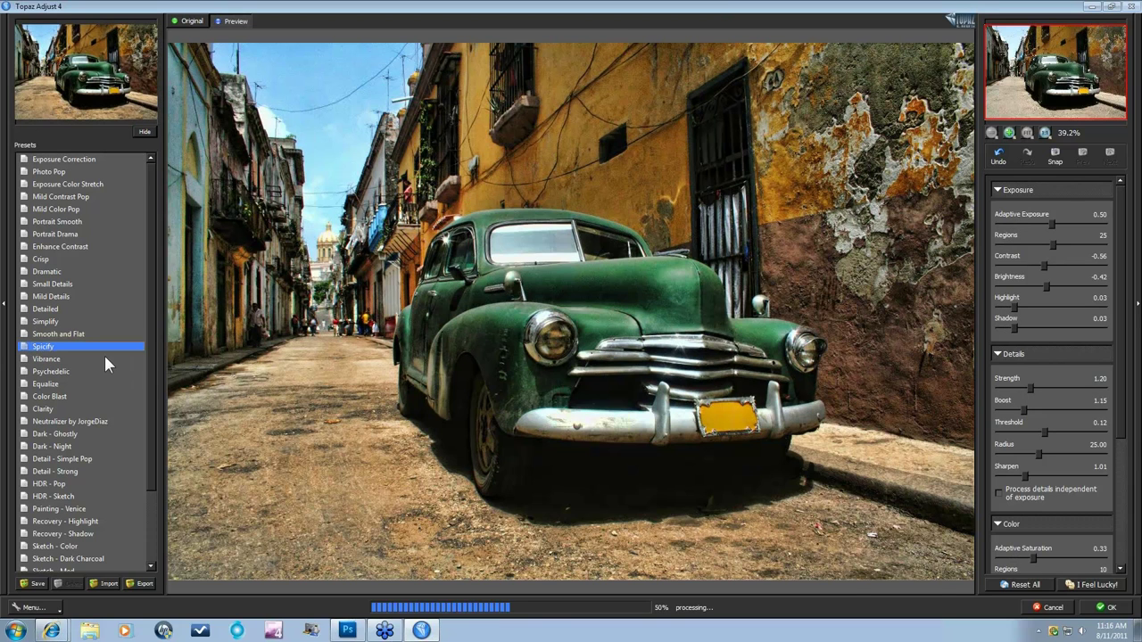
Step: Set Adaptive Saturation to 0.78, color Regions to 24, Saturation to 1.22 and Saturation Boost to 1.13, and apply the effect
scroll(1127, 278, "down", 5)
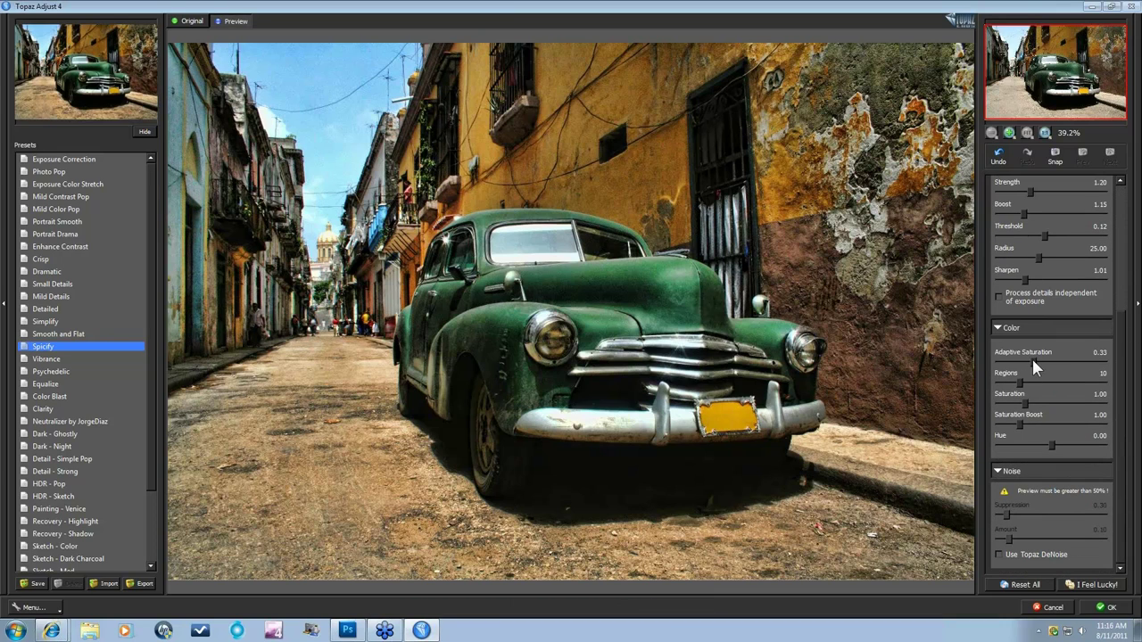
left_click_drag(1050, 361, 1081, 361)
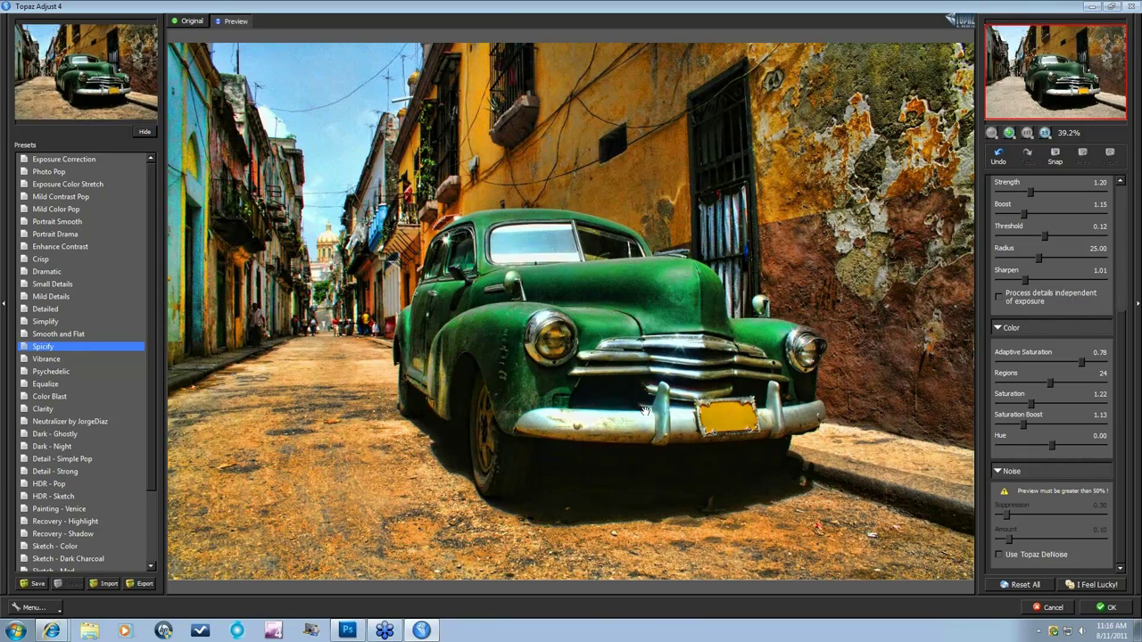
left_click(1106, 608)
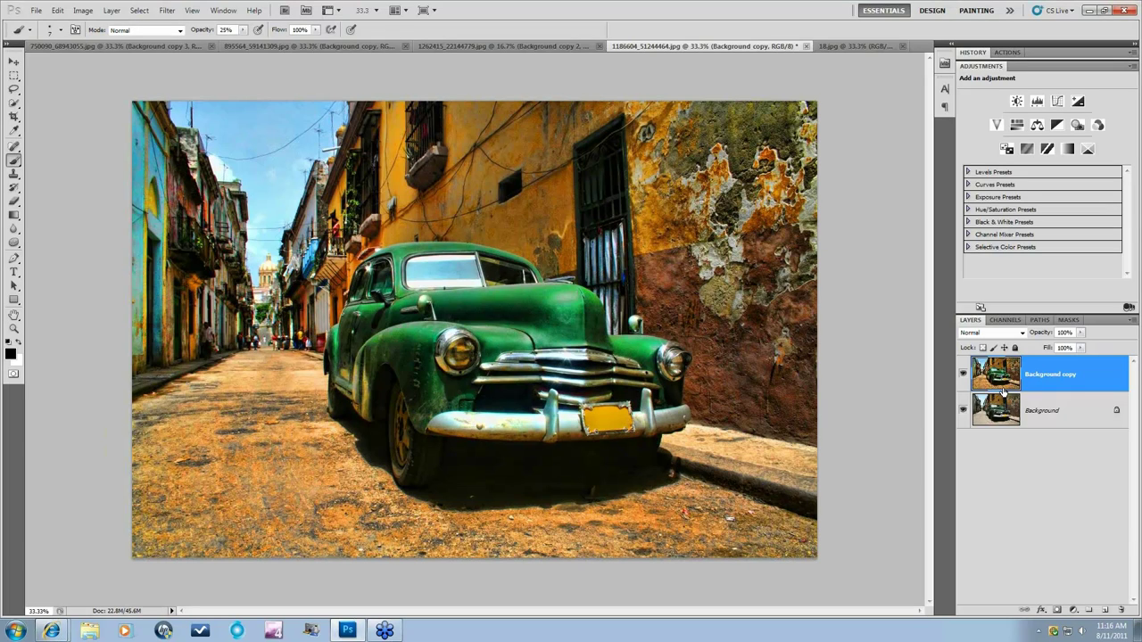
Step: Open the duplicated car layer in Topaz Simplify 3
left_click(168, 10)
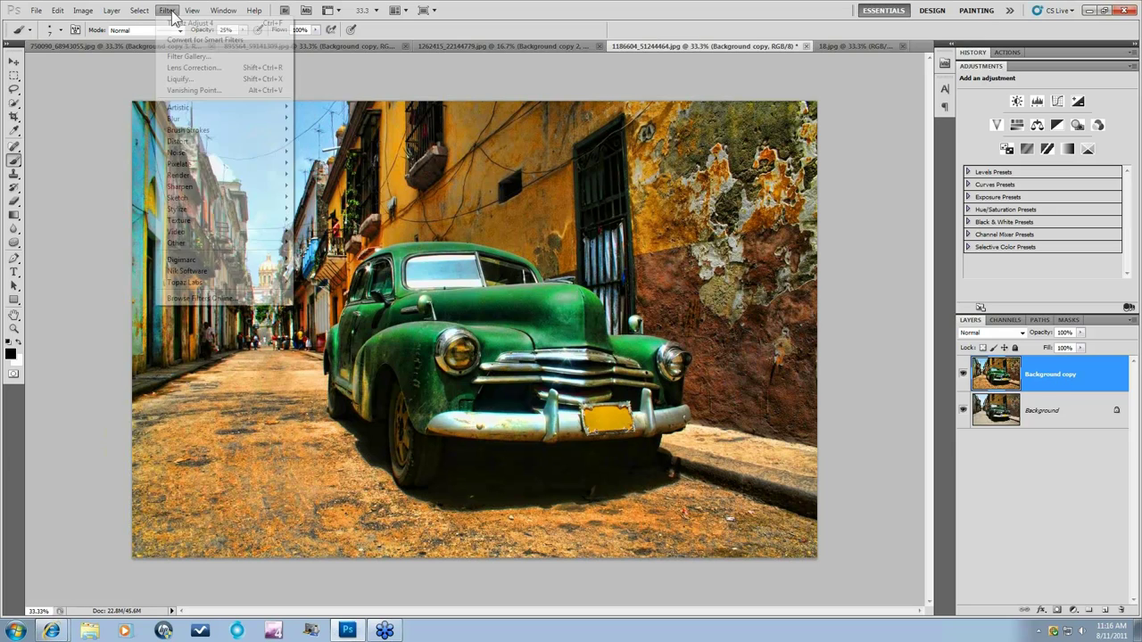
mouse_move(171, 282)
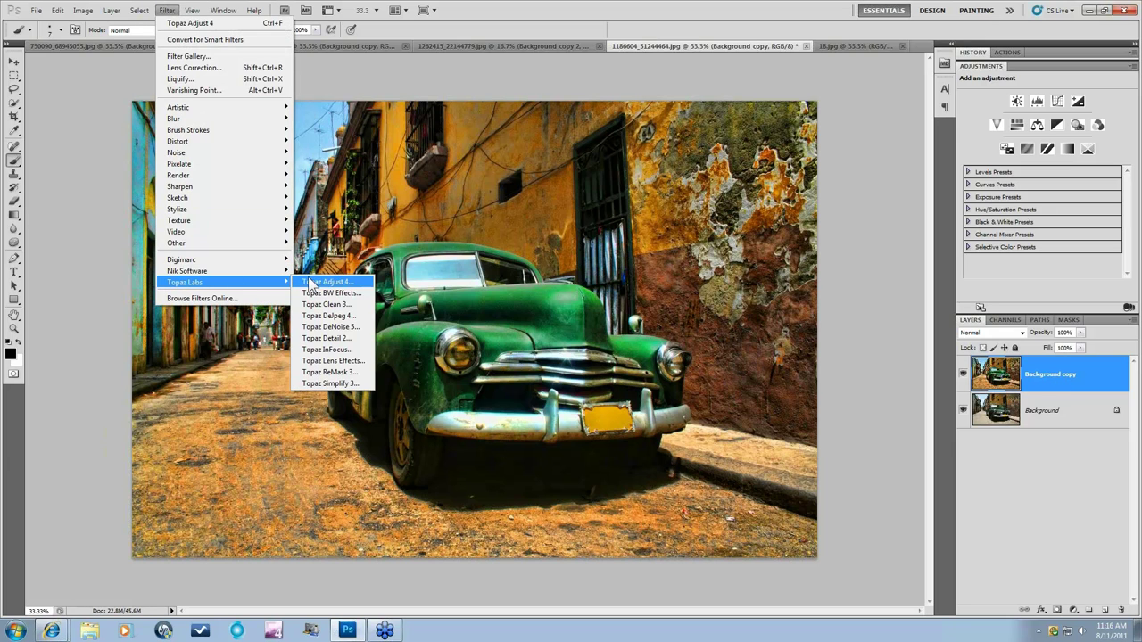
left_click(344, 385)
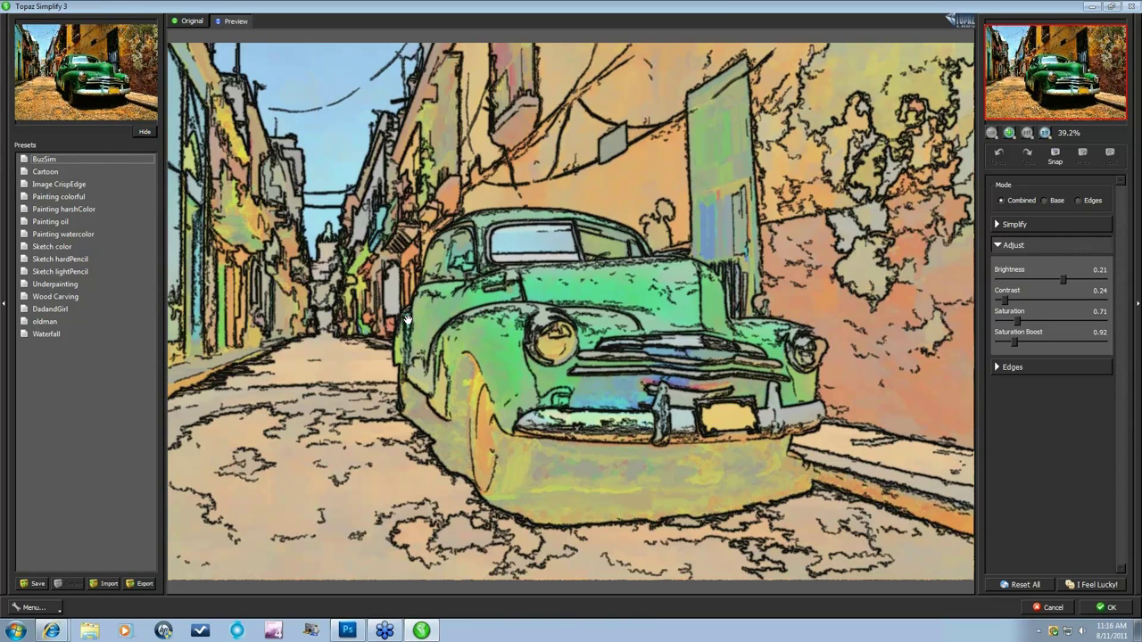
Step: Try the Waterfall, Wood Carving, Underpainting, Sketch lightPencil, Sketch hardPencil and Sketch color presets on the car
left_click(98, 209)
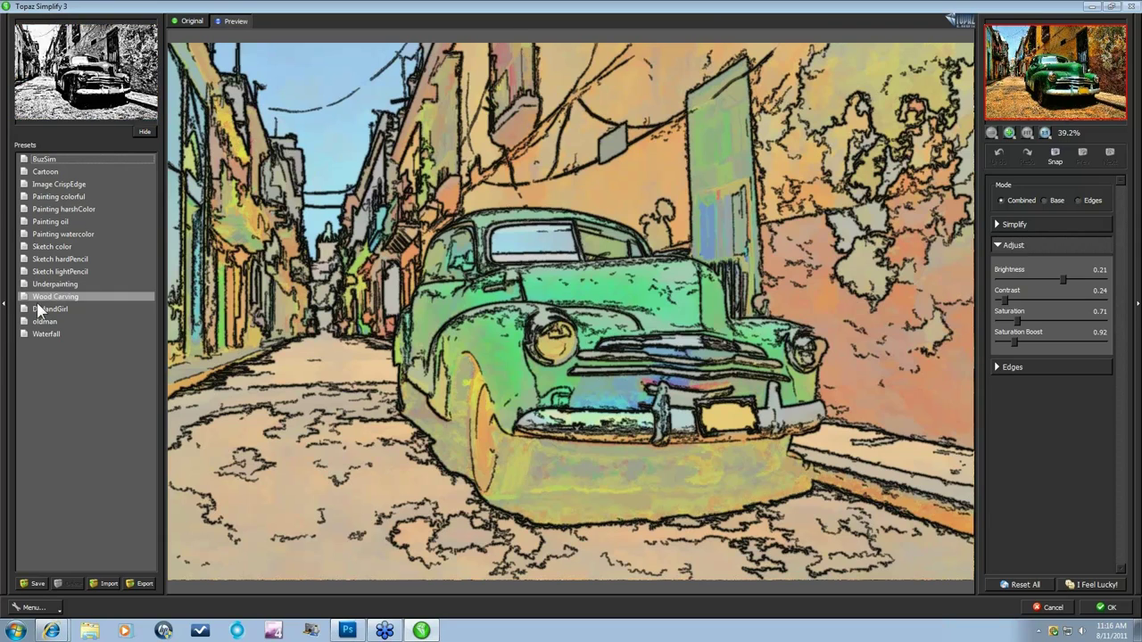
left_click(39, 332)
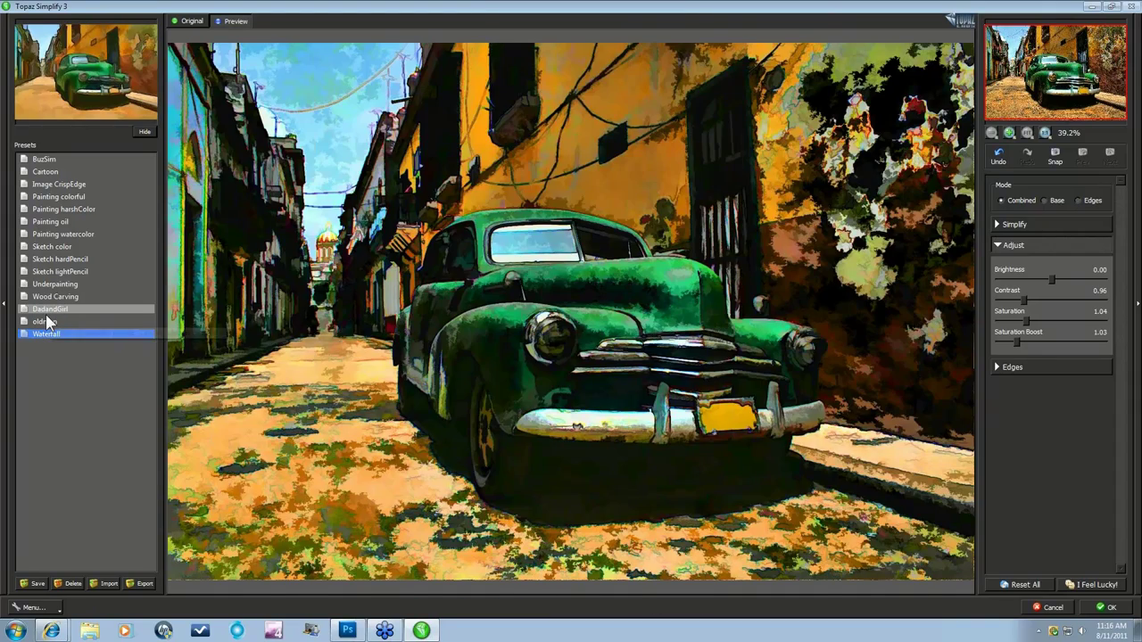
left_click(59, 295)
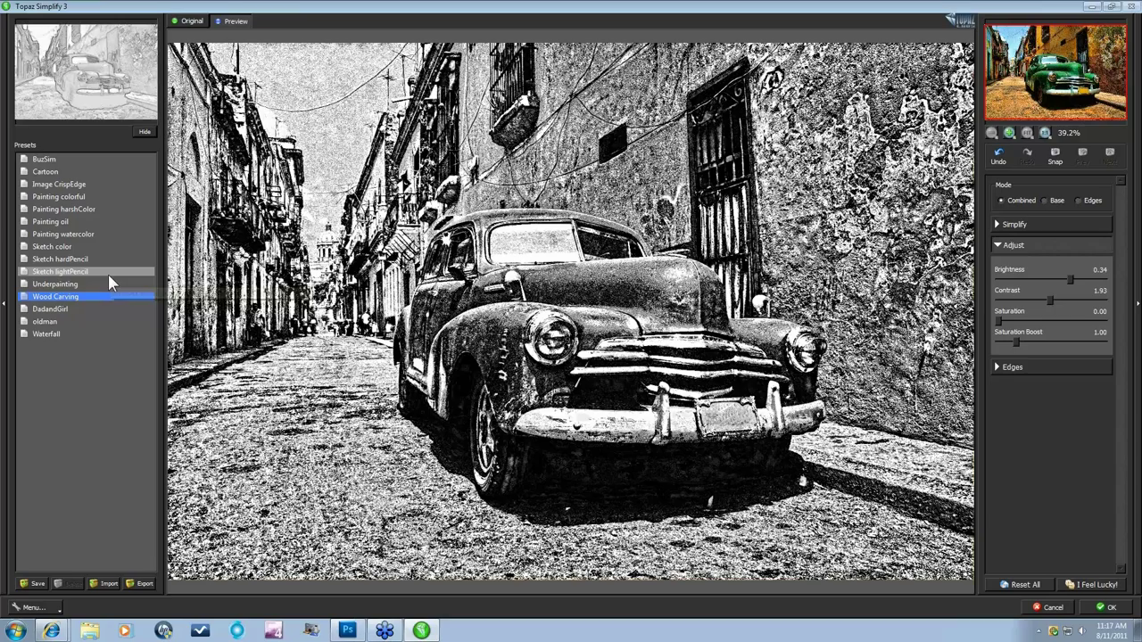
left_click(109, 282)
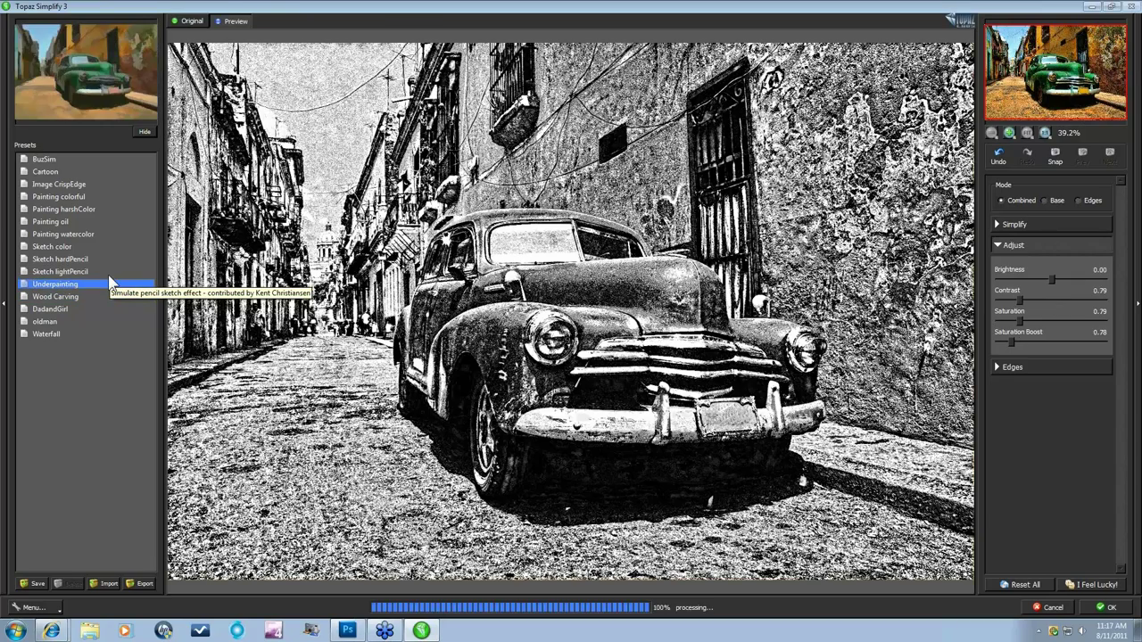
key("Up")
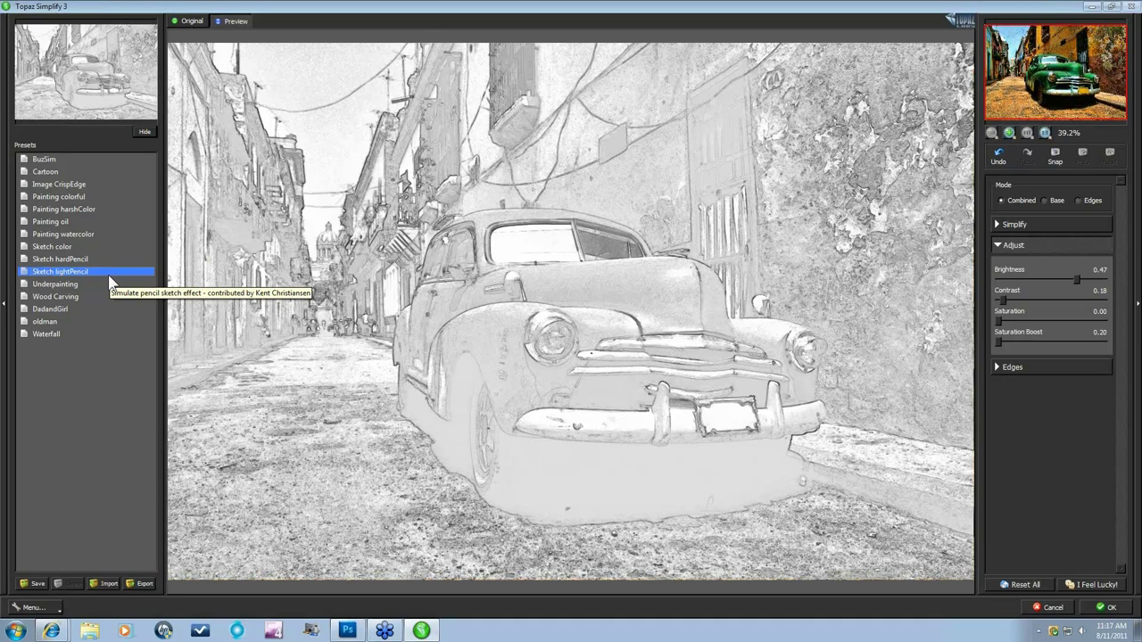
key("Up")
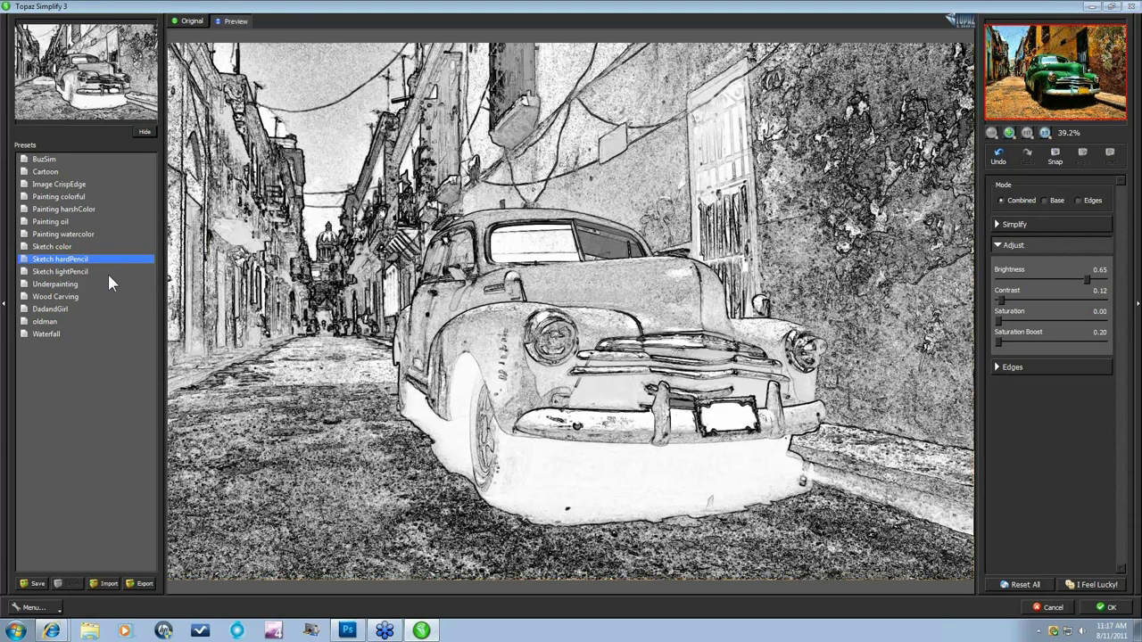
key("Up")
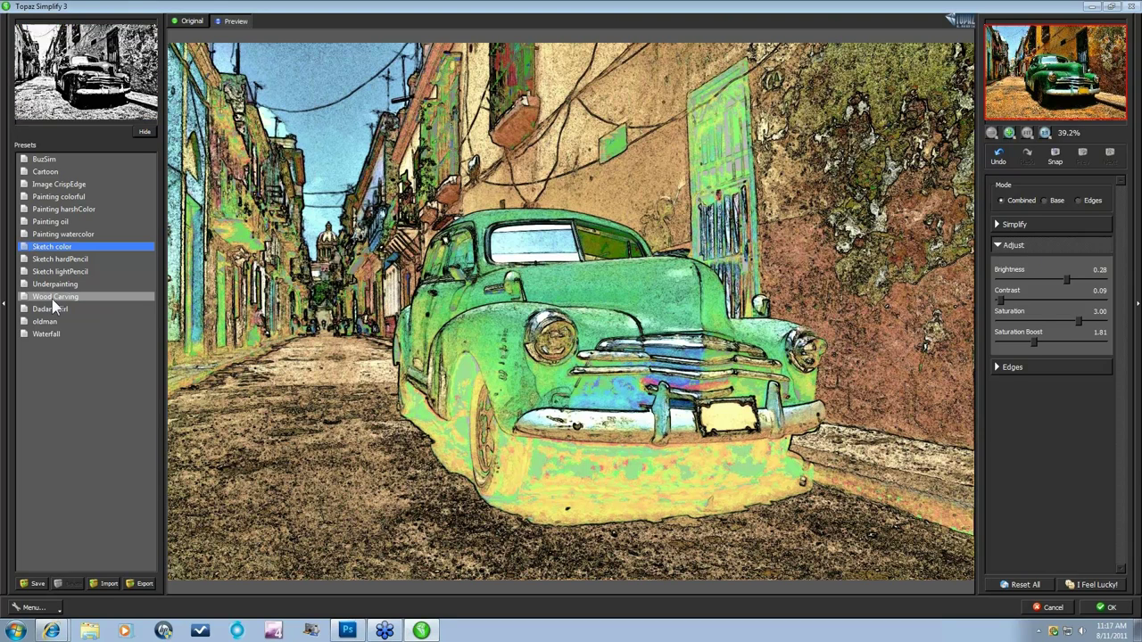
Step: Choose the Cartoon preset and set Simplify Size to 0.76, Details Strength and Details Size to 0.00, and Details Boost to 0.20
left_click(46, 172)
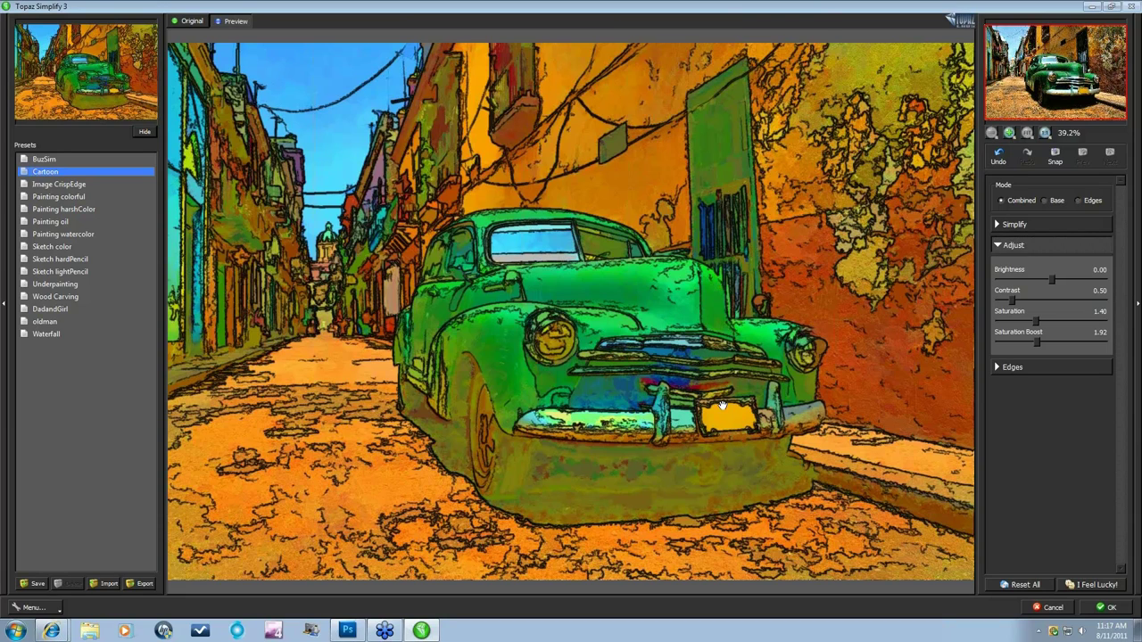
left_click(999, 224)
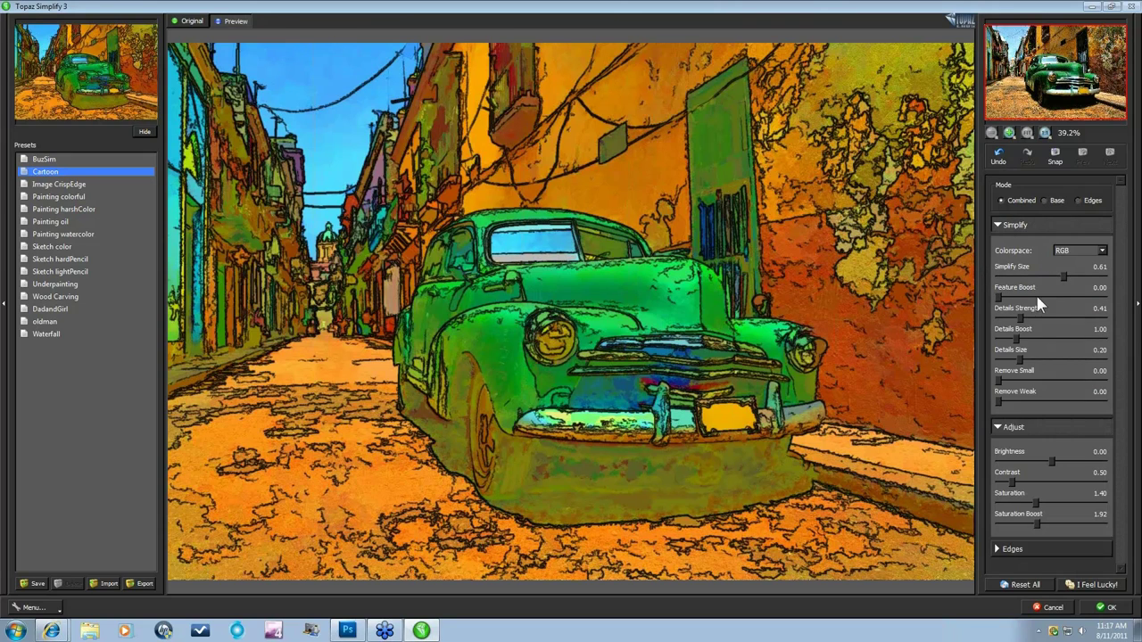
left_click_drag(1021, 318, 993, 349)
left_click_drag(1074, 274, 1077, 276)
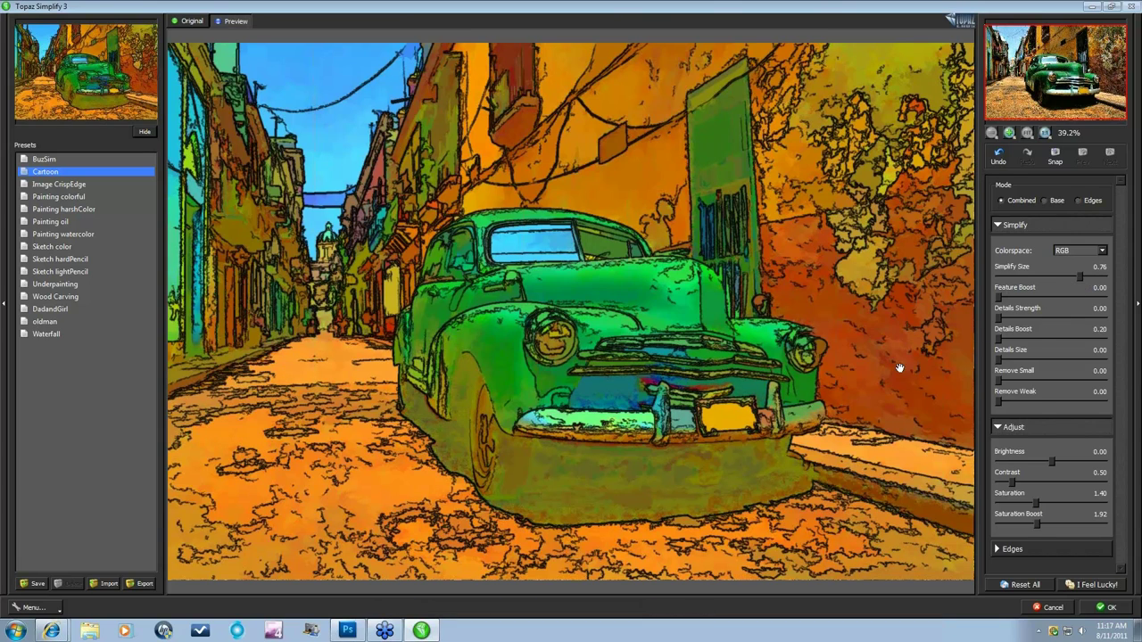
Step: Set the car's Brightness to 0.11, Contrast to 0.56, Saturation to 1.60 and Saturation Boost to 2.09
left_click(1003, 228)
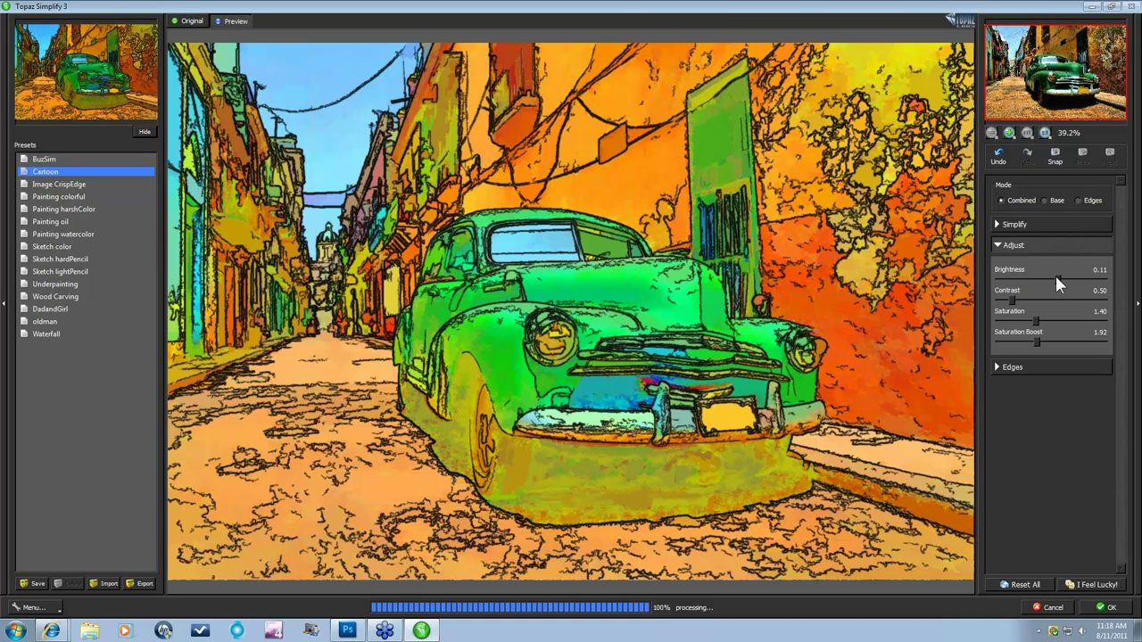
left_click_drag(1012, 304, 1021, 304)
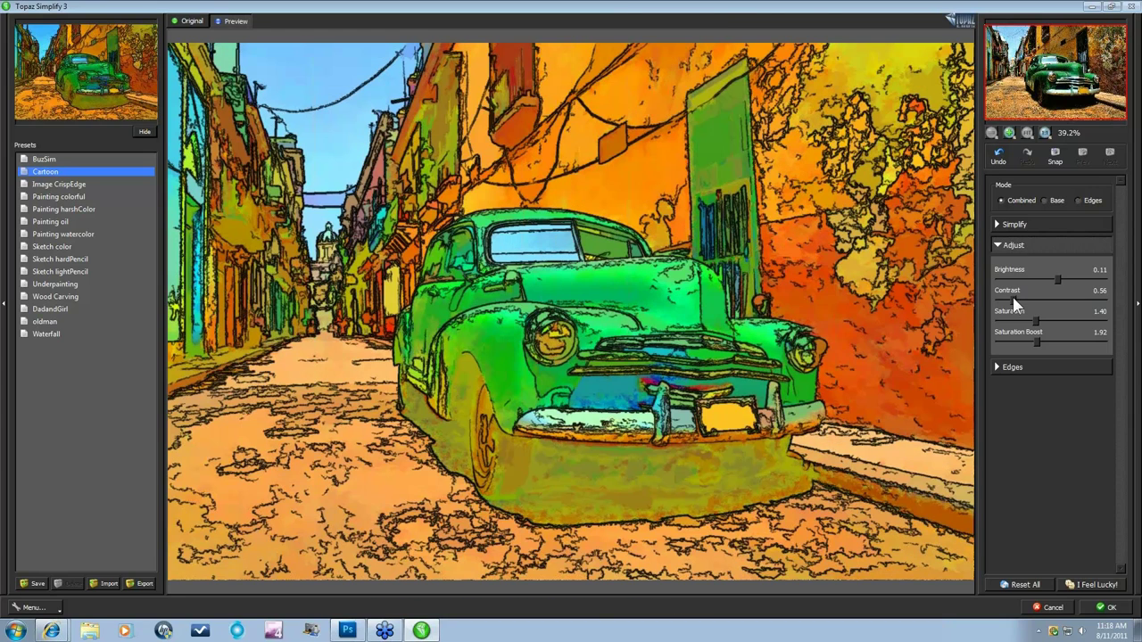
left_click_drag(1036, 321, 1041, 322)
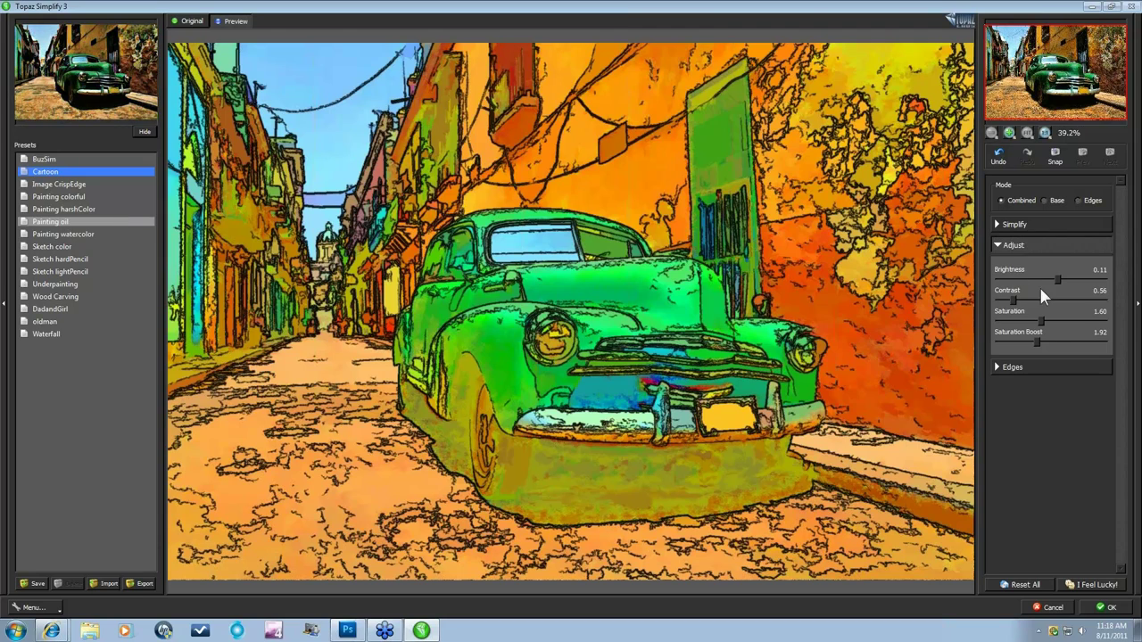
left_click_drag(1038, 341, 1041, 341)
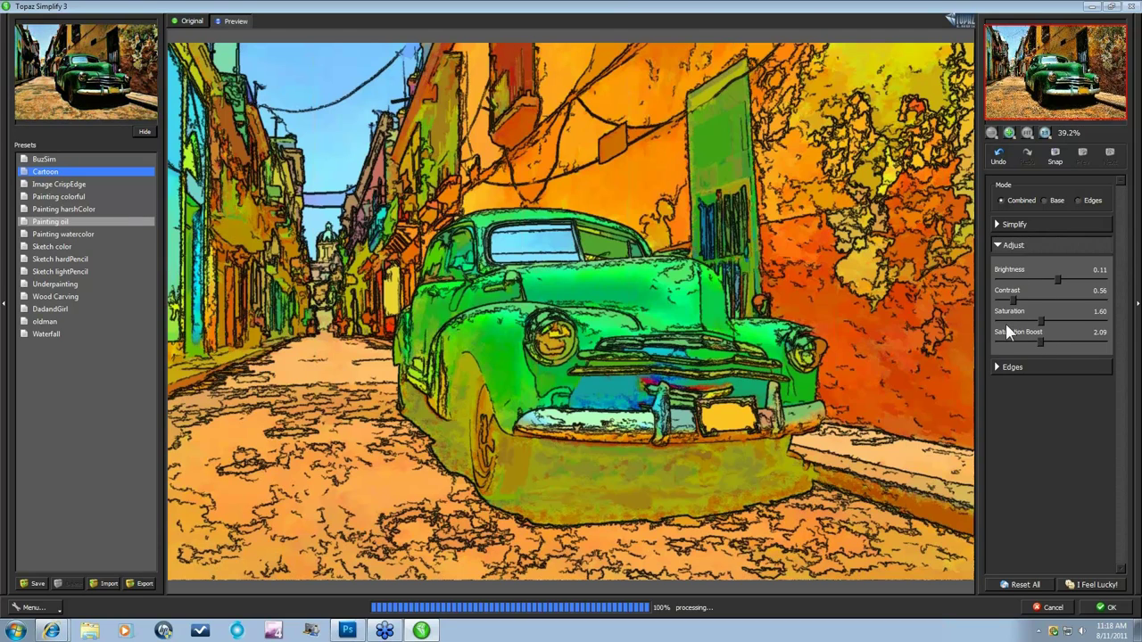
Step: Try the Color Line - Normal edge type on the car and return to Mono Line - Normal
left_click(992, 369)
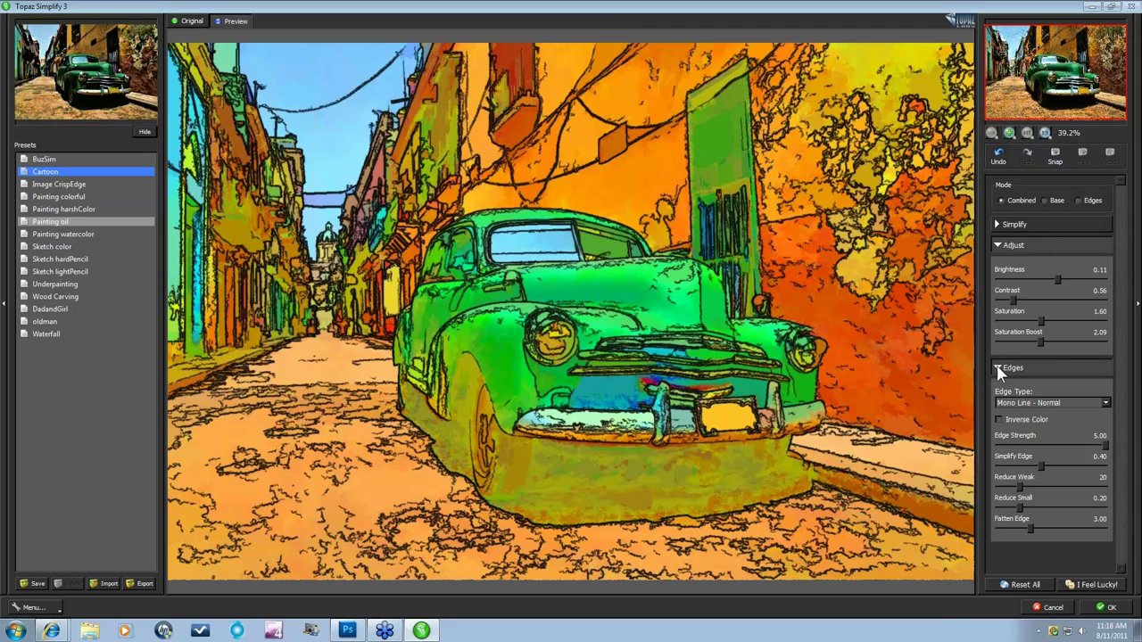
left_click(1106, 404)
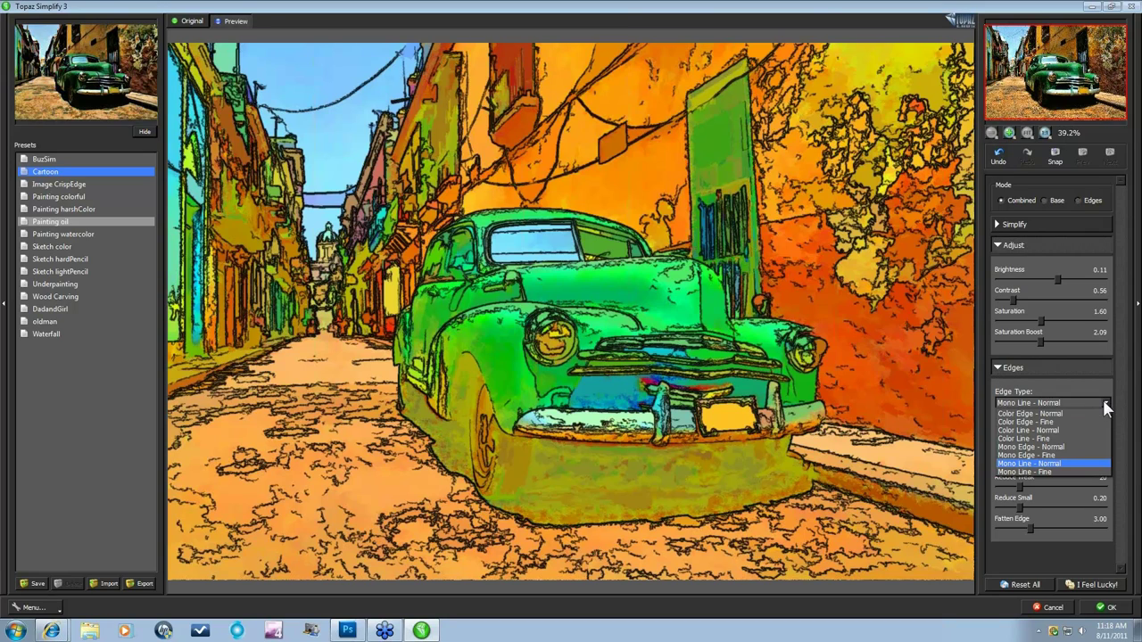
left_click(1061, 430)
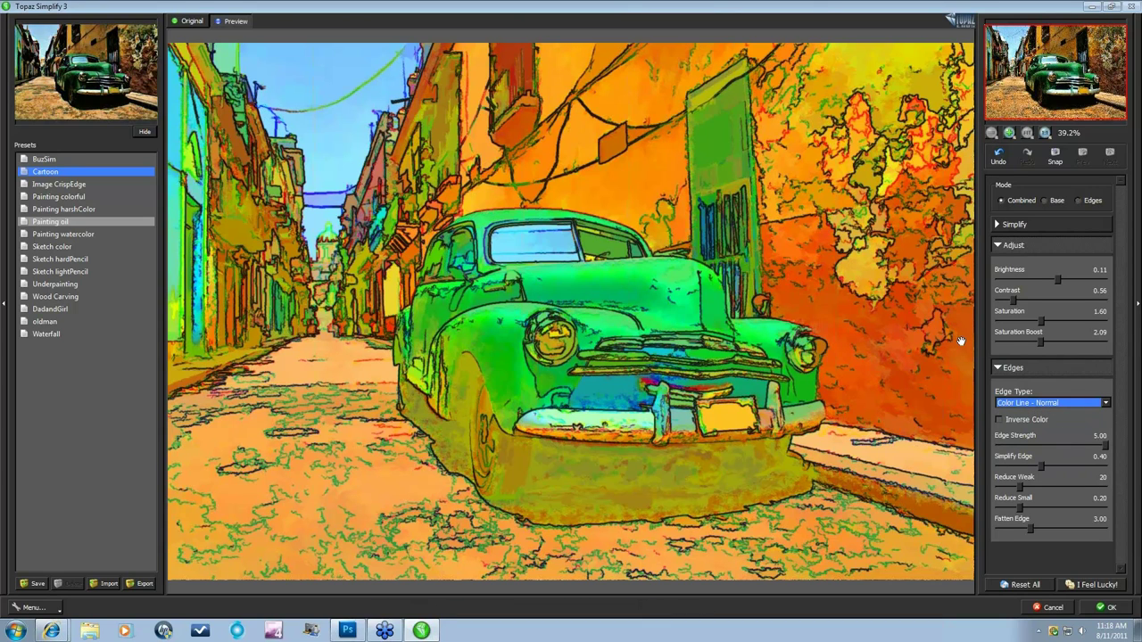
left_click(1103, 404)
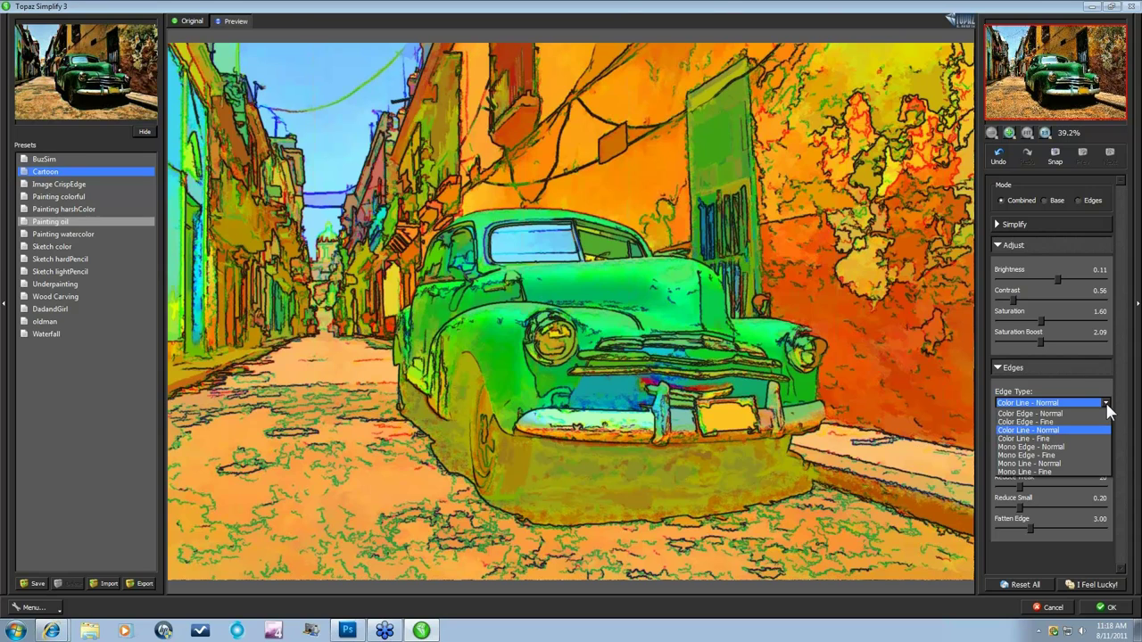
left_click(1062, 463)
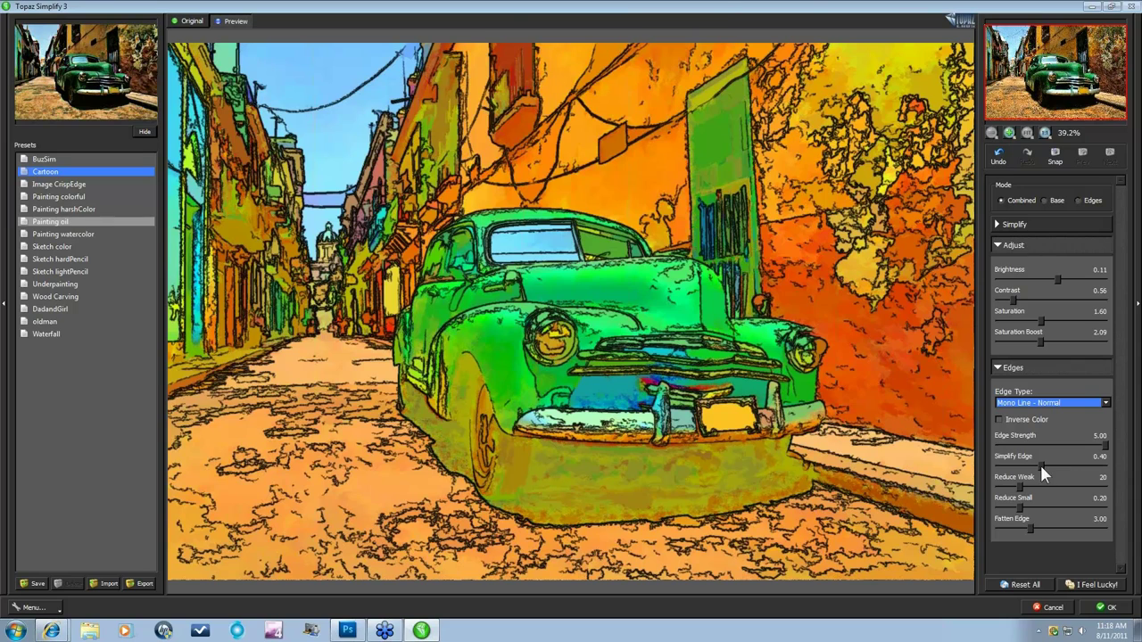
Step: Set Fatten Edge to 4.44, Reduce Weak to 22 and Simplify Edge to 0.49, and apply the effect to the car layer
left_click_drag(1031, 529, 1042, 530)
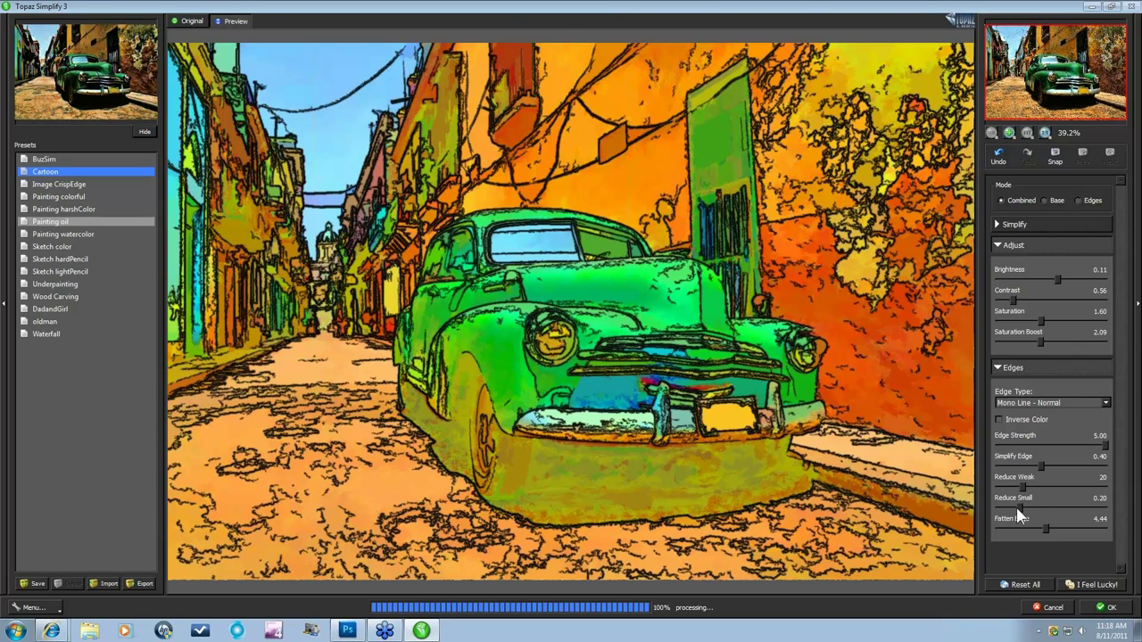
left_click(1033, 489)
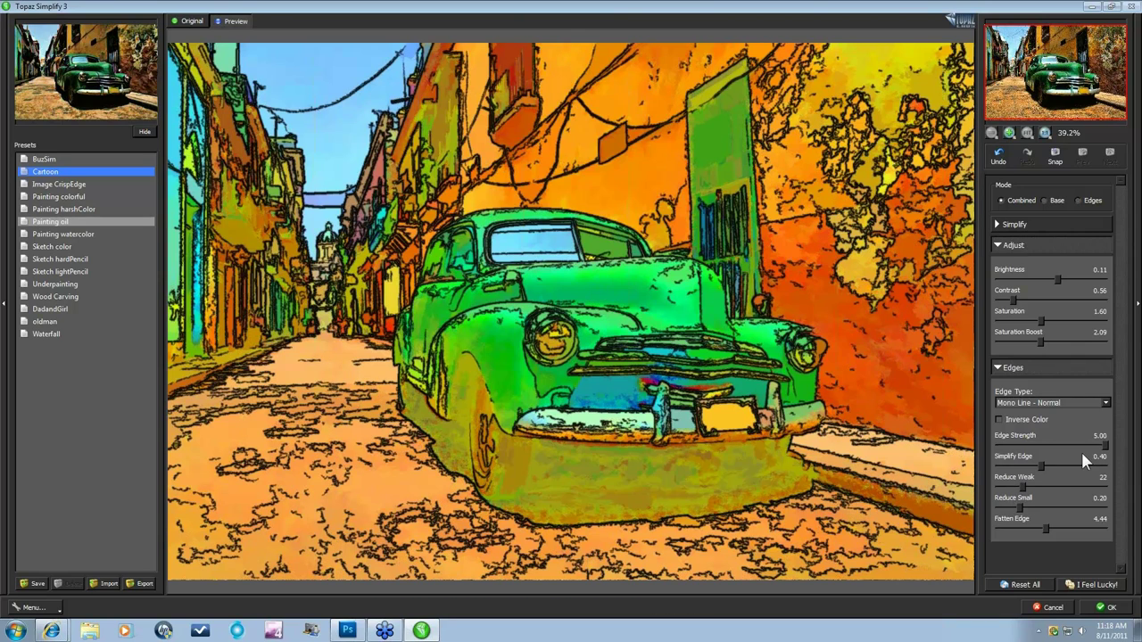
left_click(1048, 465)
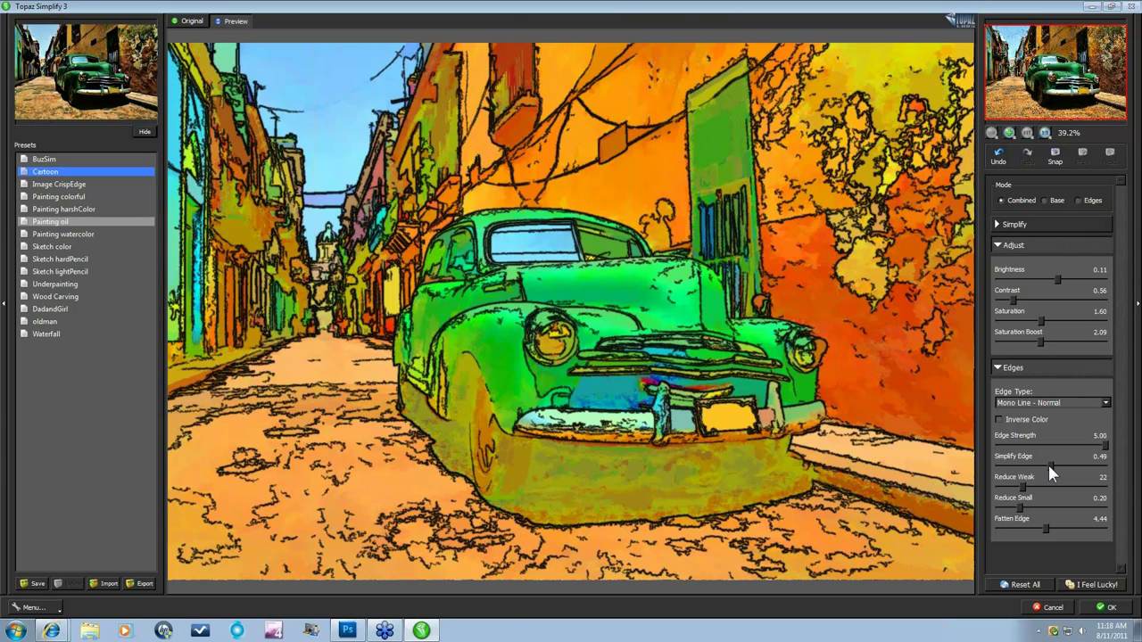
left_click(1106, 608)
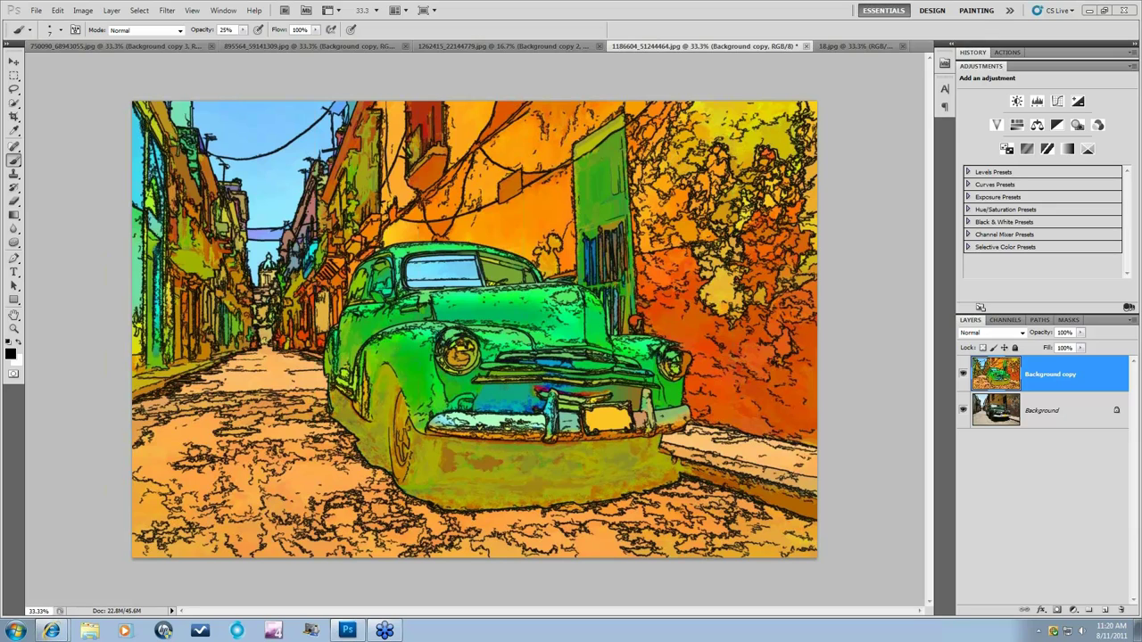
Step: Switch to the bearded man's portrait document and open its Background copy layer in Topaz Simplify 3
left_click(460, 46)
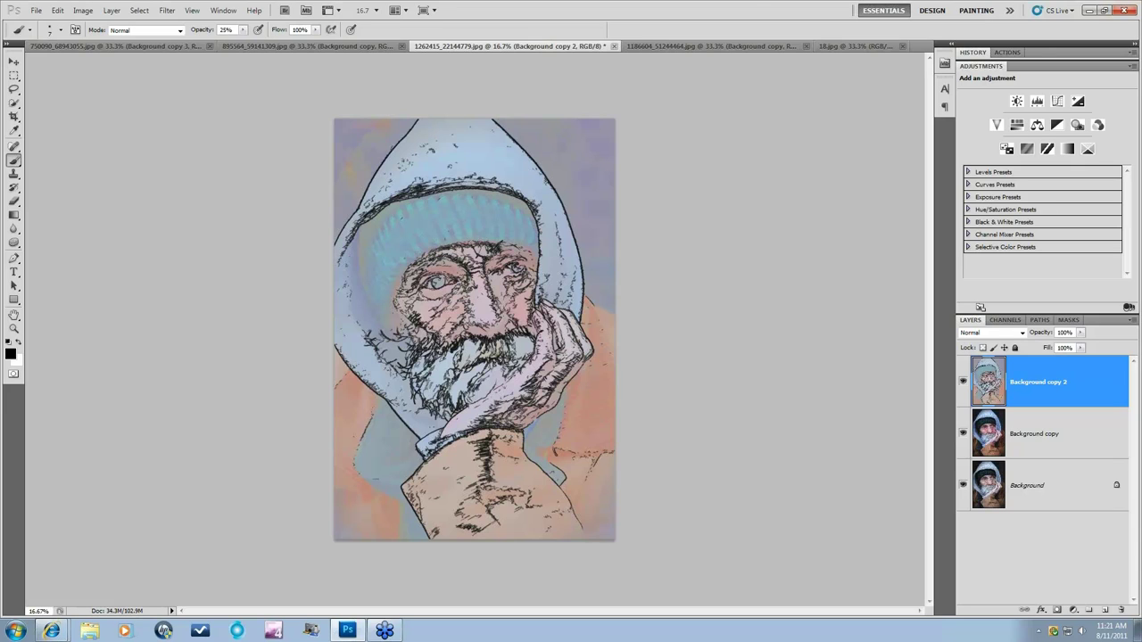
left_click(167, 10)
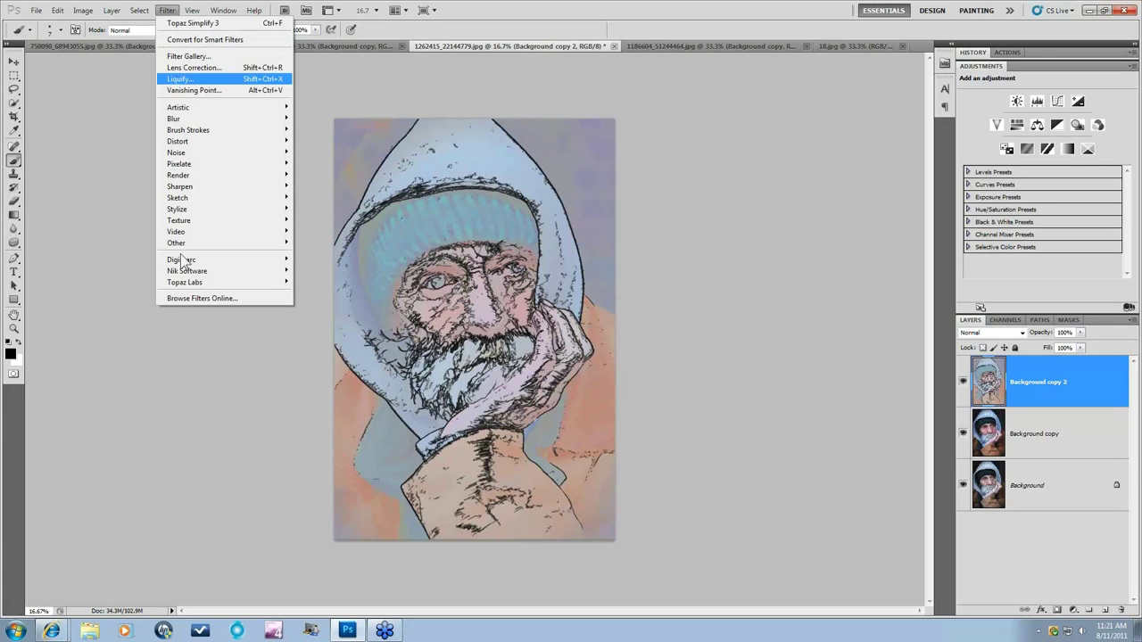
mouse_move(235, 282)
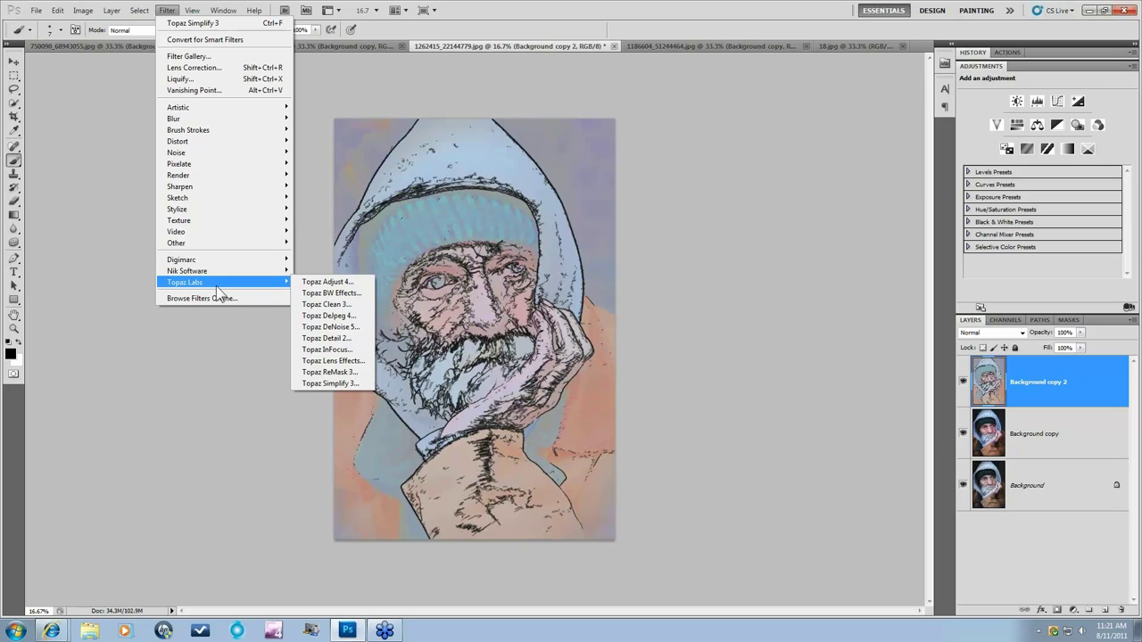
left_click(817, 405)
left_click(1040, 437)
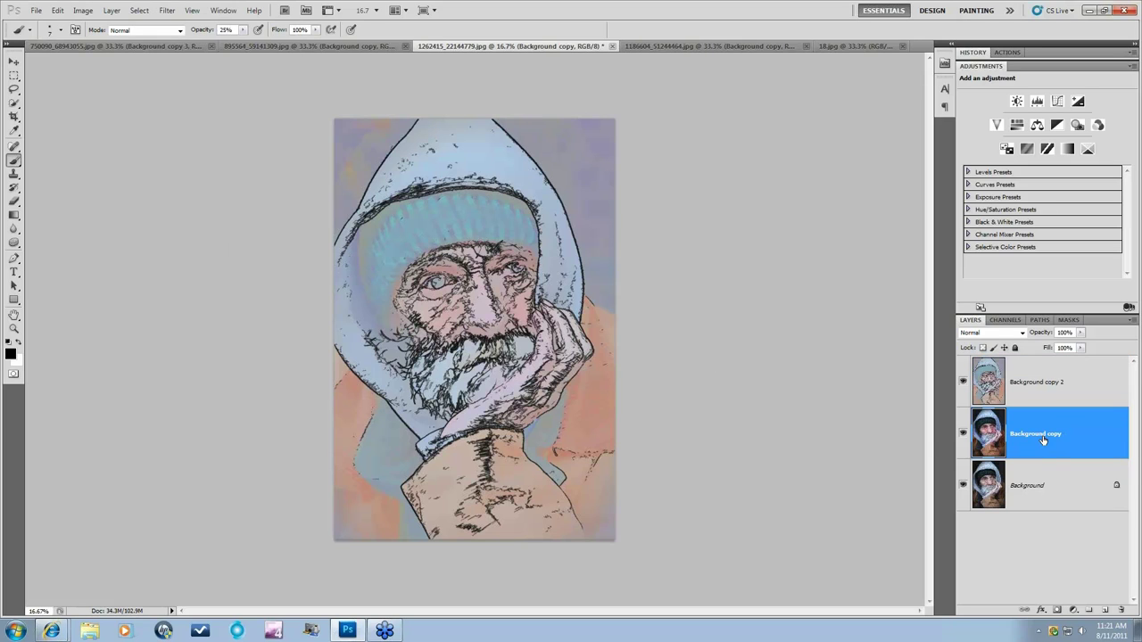
left_click(166, 9)
mouse_move(248, 286)
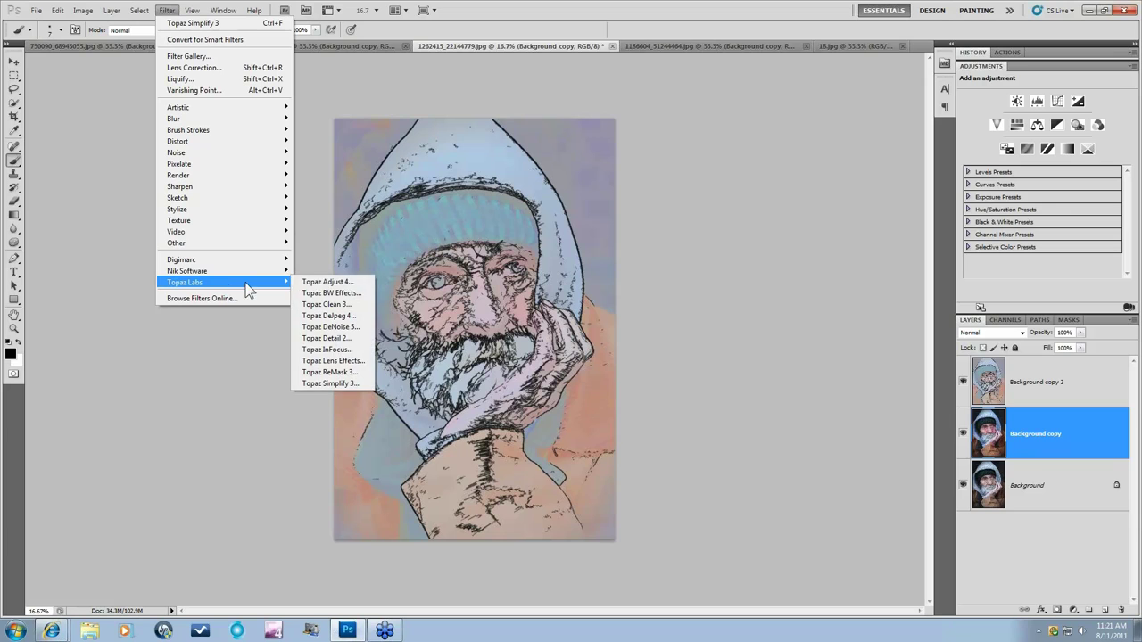
left_click(338, 383)
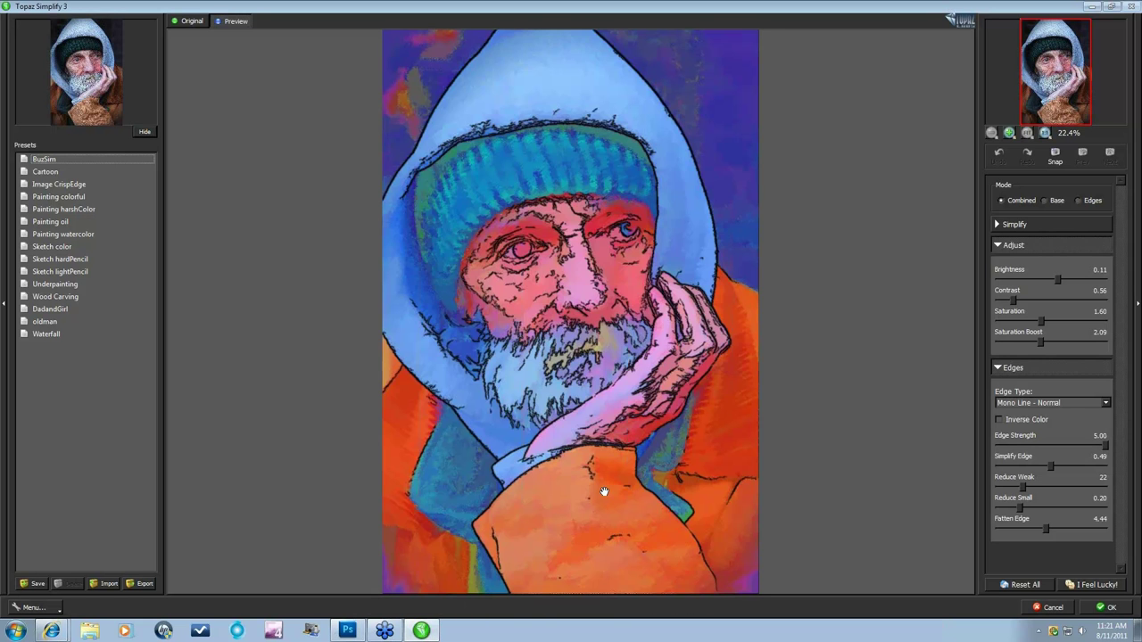
Step: Choose the oldman preset for the portrait, and open the Save Preset dialog and dismiss it without saving
left_click(51, 323)
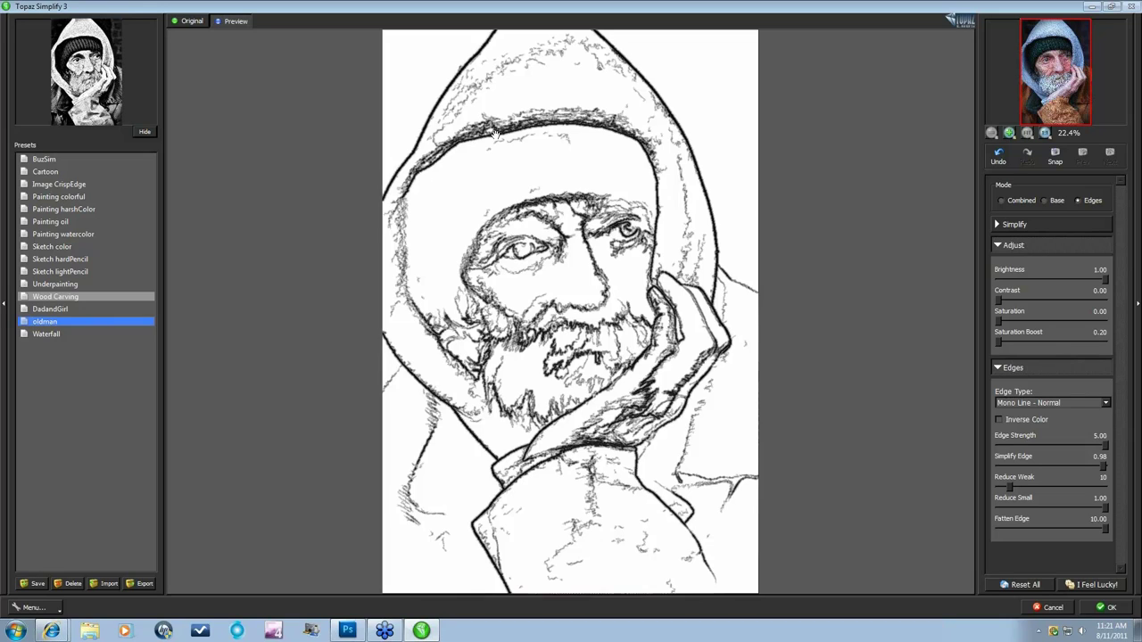
left_click(34, 584)
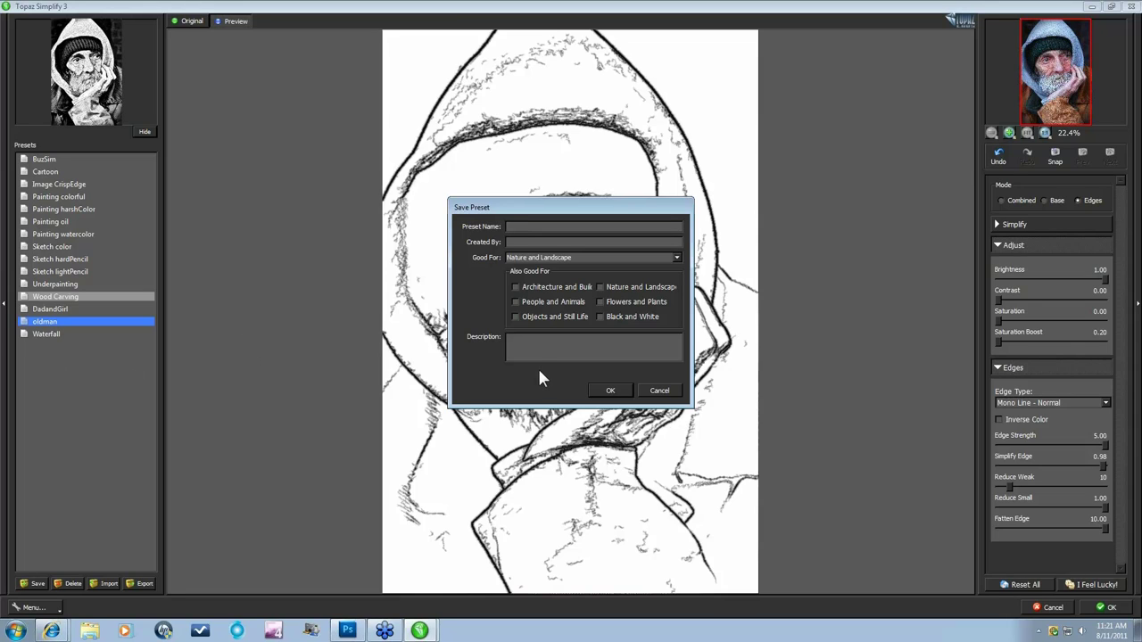
left_click(660, 392)
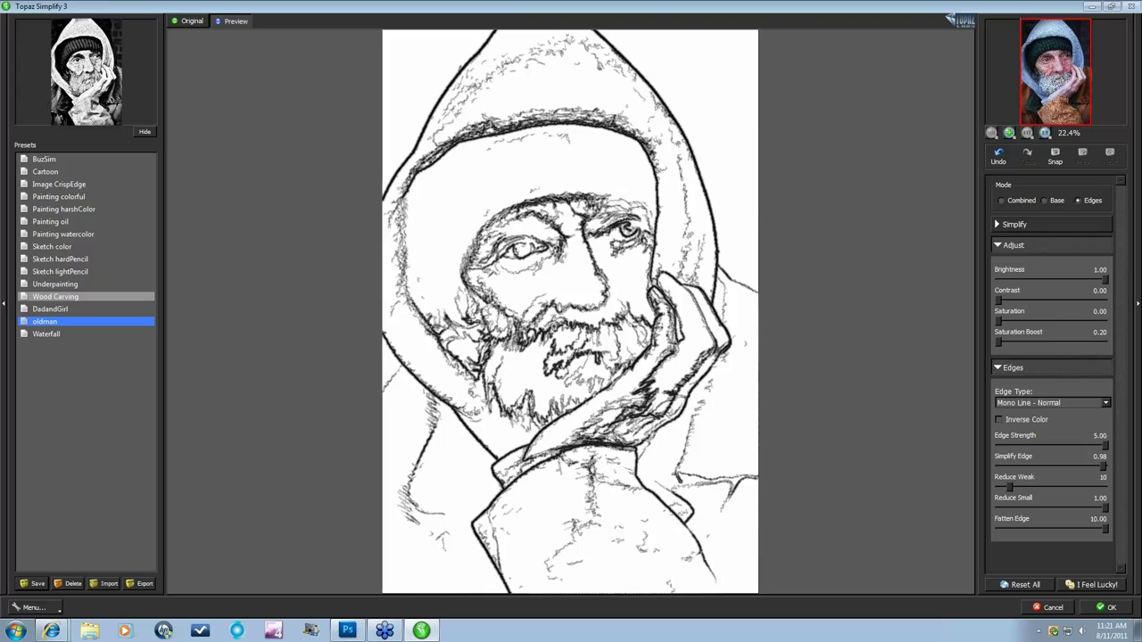
Step: Leave Topaz Simplify without applying the effect, and add a new blank layer in Normal mode above Background copy 2
left_click(1050, 610)
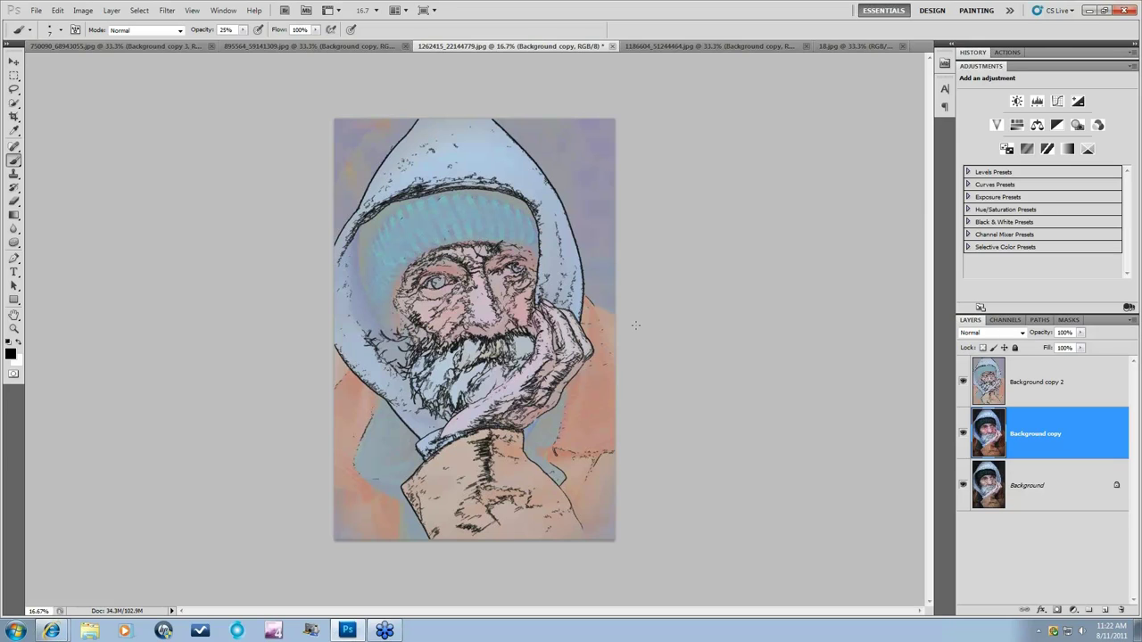
left_click(1046, 378)
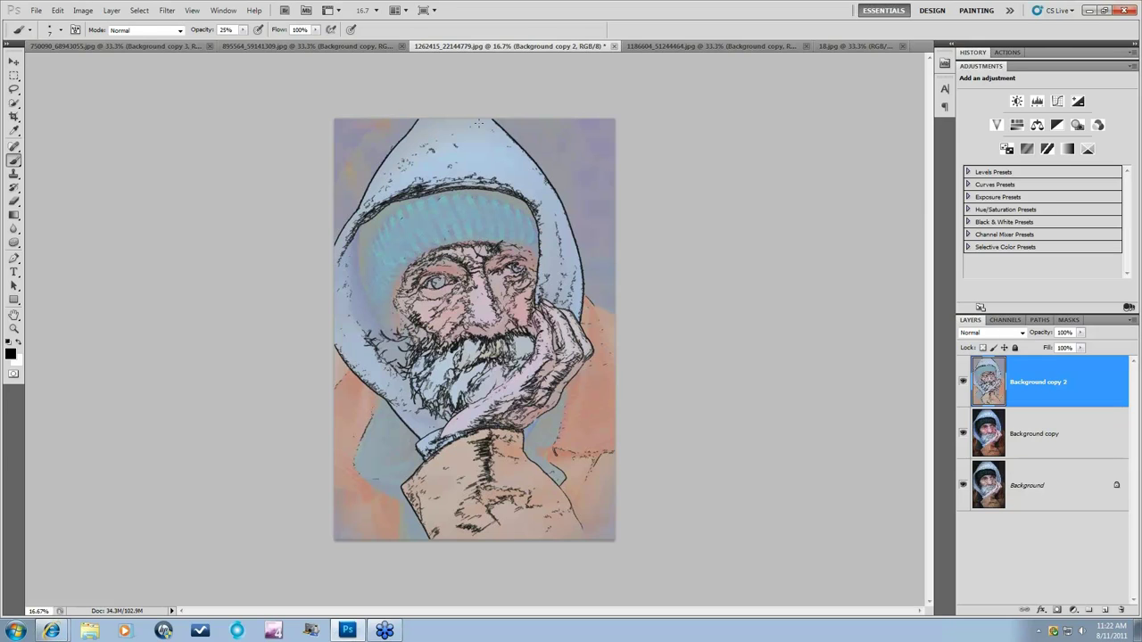
left_click(111, 10)
mouse_move(119, 23)
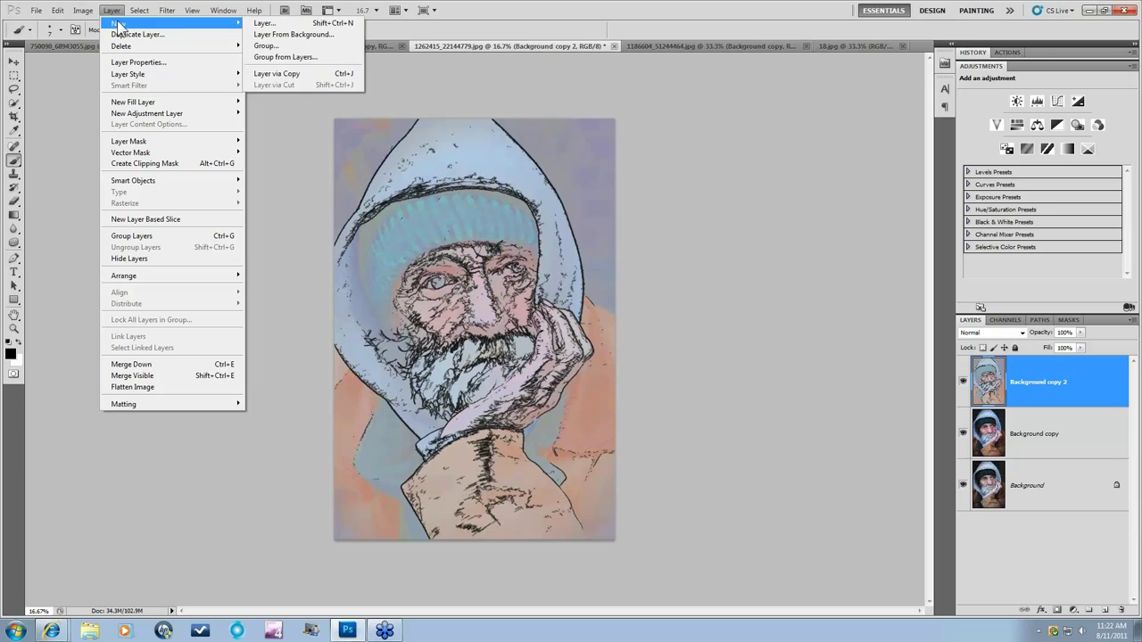
left_click(264, 23)
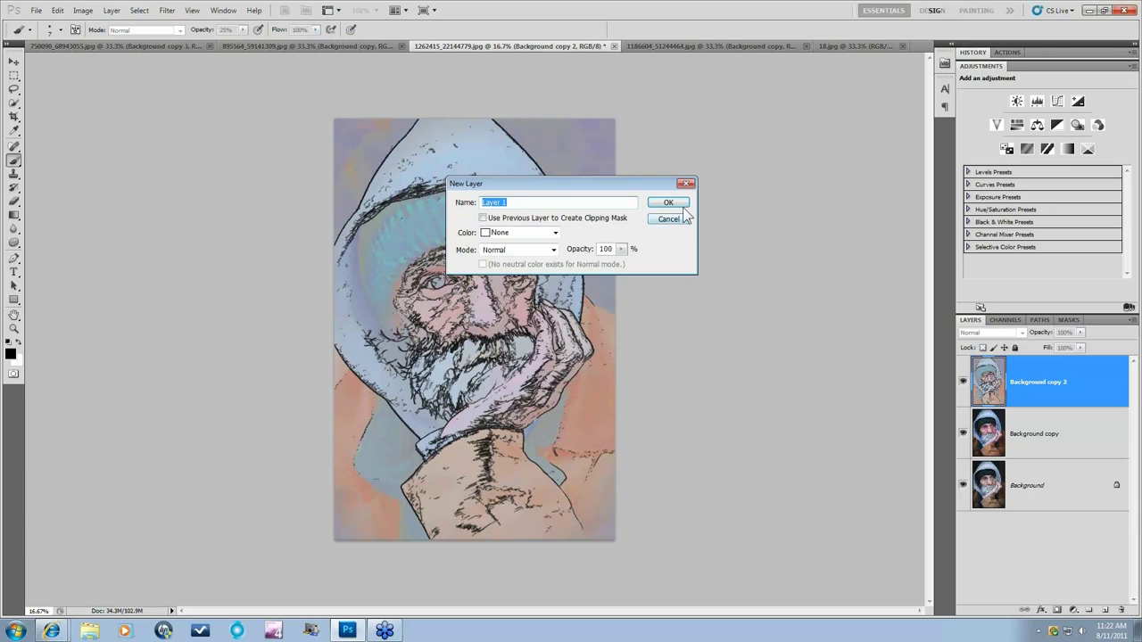
left_click(669, 203)
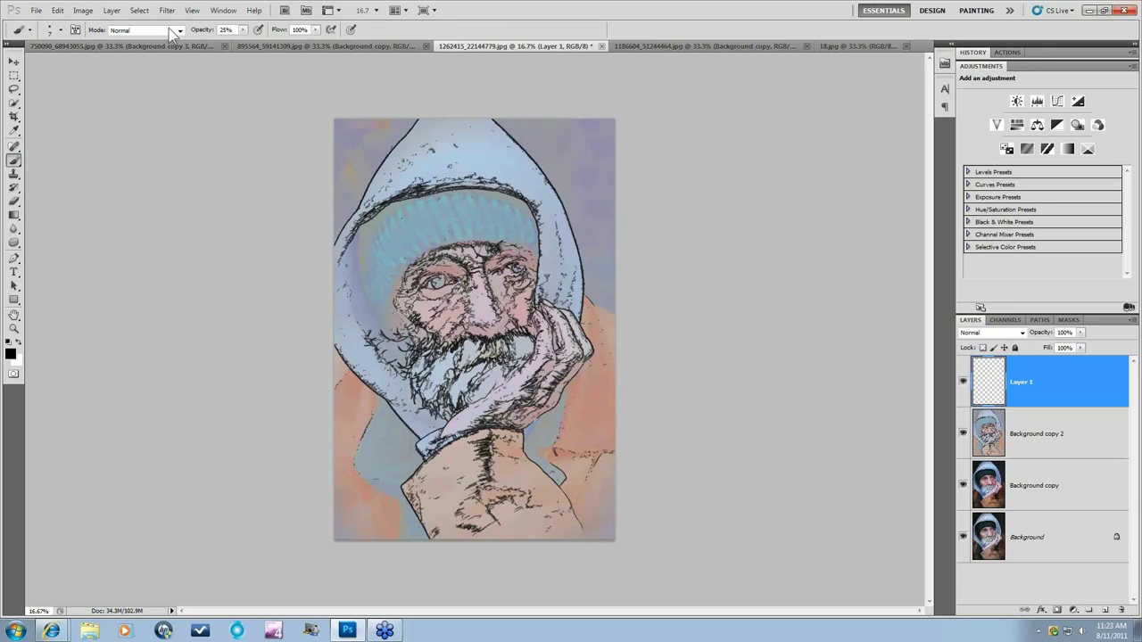
Step: Set the brush opacity to 60% and delete the blank Layer 1
left_click(242, 30)
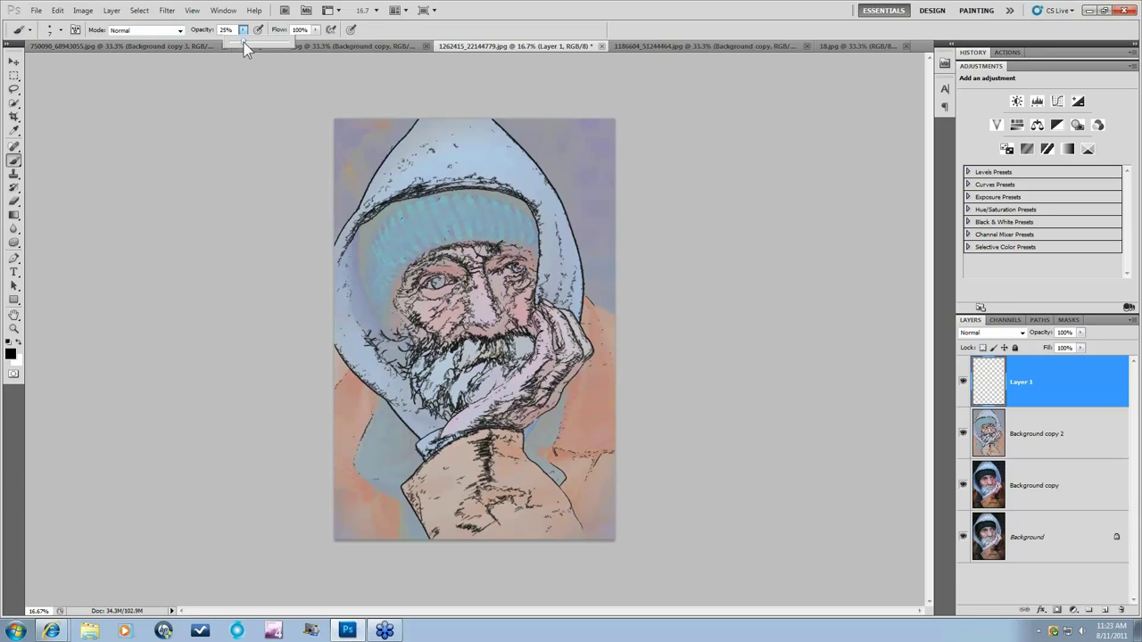
left_click_drag(261, 43, 264, 42)
scroll(440, 268, "up", 3)
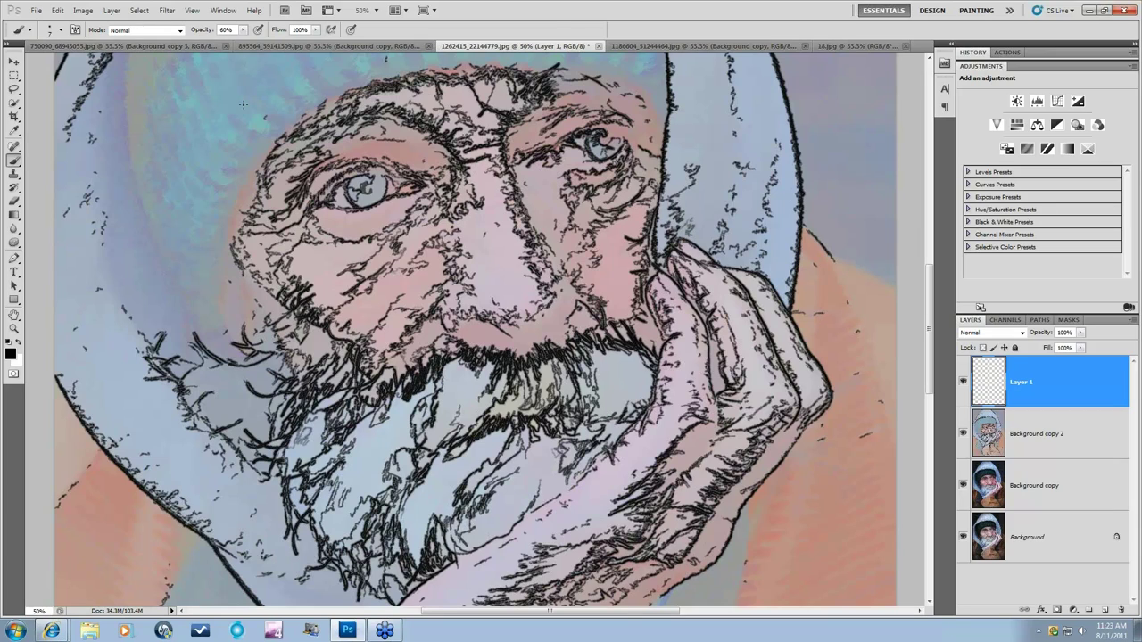
left_click(963, 381)
left_click_drag(1079, 389, 1121, 611)
Step: Duplicate the Background copy layer and open the duplicate in Topaz Simplify 3
left_click_drag(1019, 443, 1090, 449)
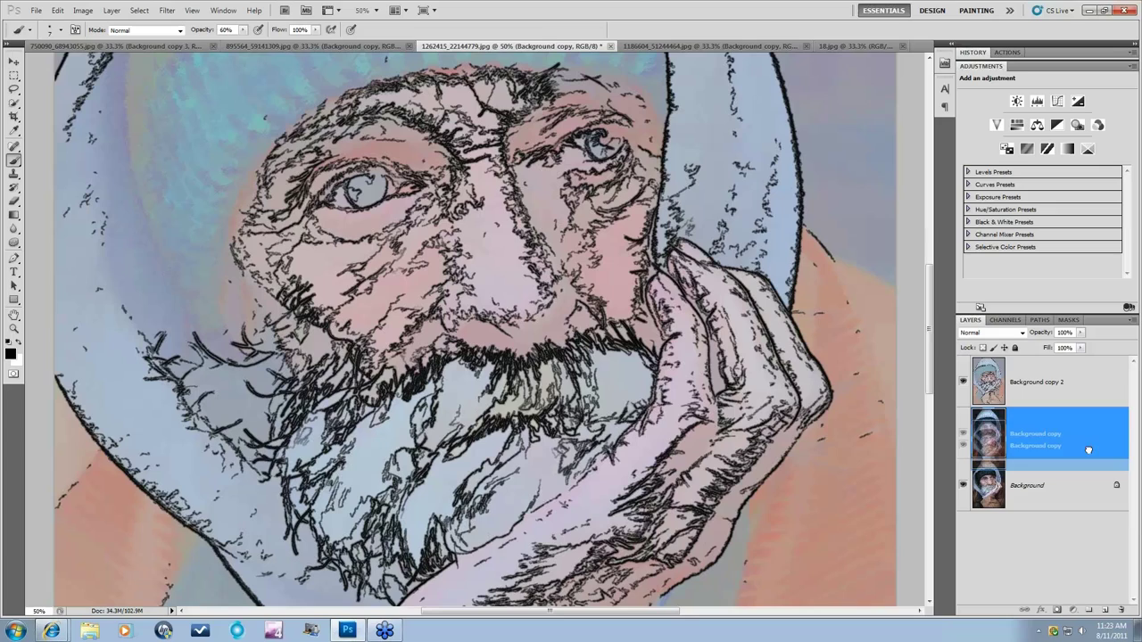
left_click_drag(1059, 426, 1105, 610)
left_click(167, 10)
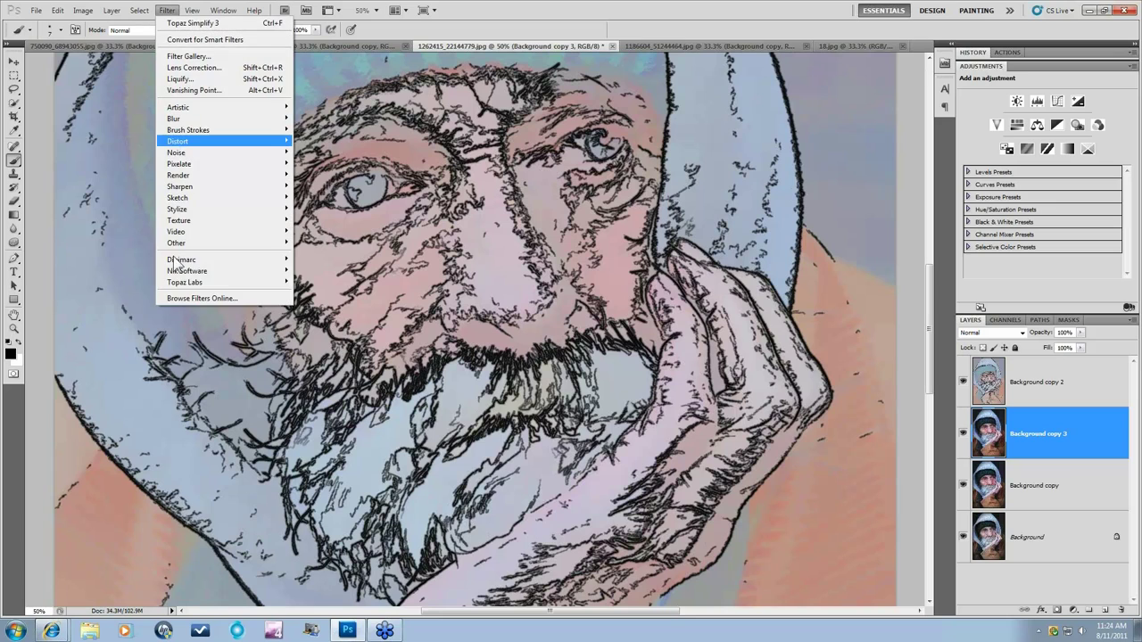
mouse_move(288, 283)
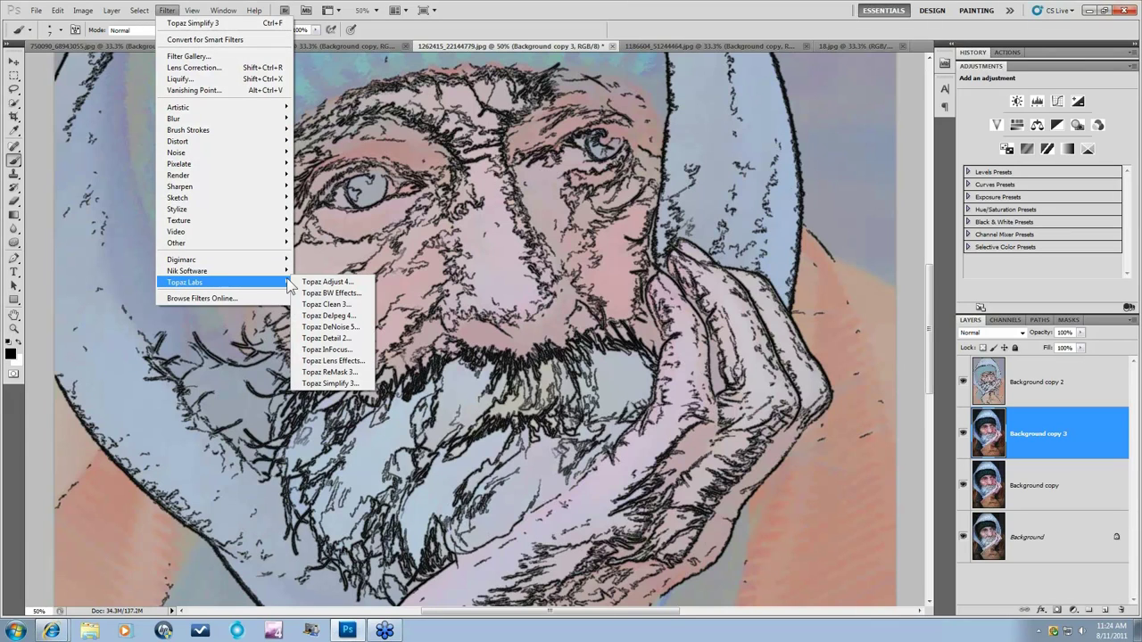
left_click(326, 383)
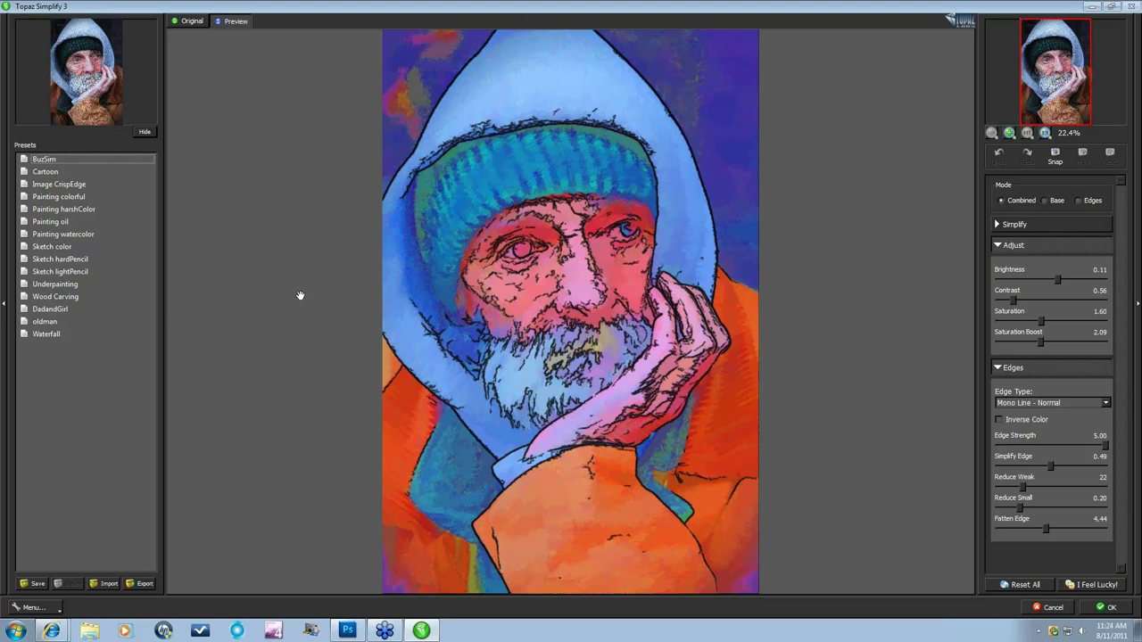
Step: Choose the oldman preset and adjust its line detail to Simplify Edge 0.34 and Reduce Weak 9
left_click(45, 322)
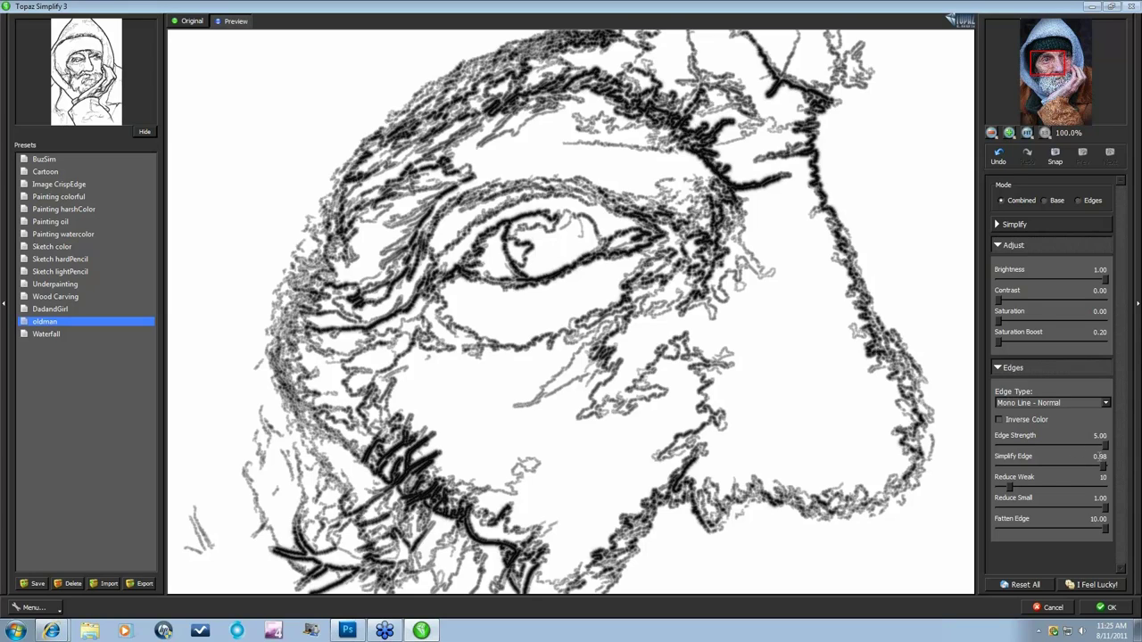
left_click_drag(1104, 466, 1096, 465)
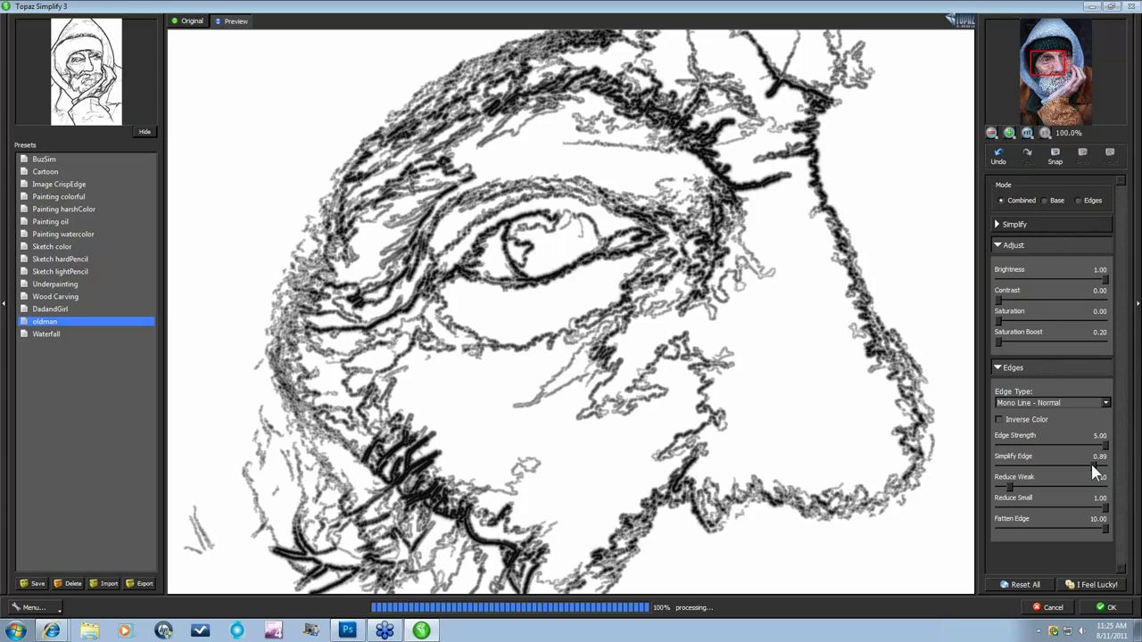
left_click_drag(1091, 464, 1082, 462)
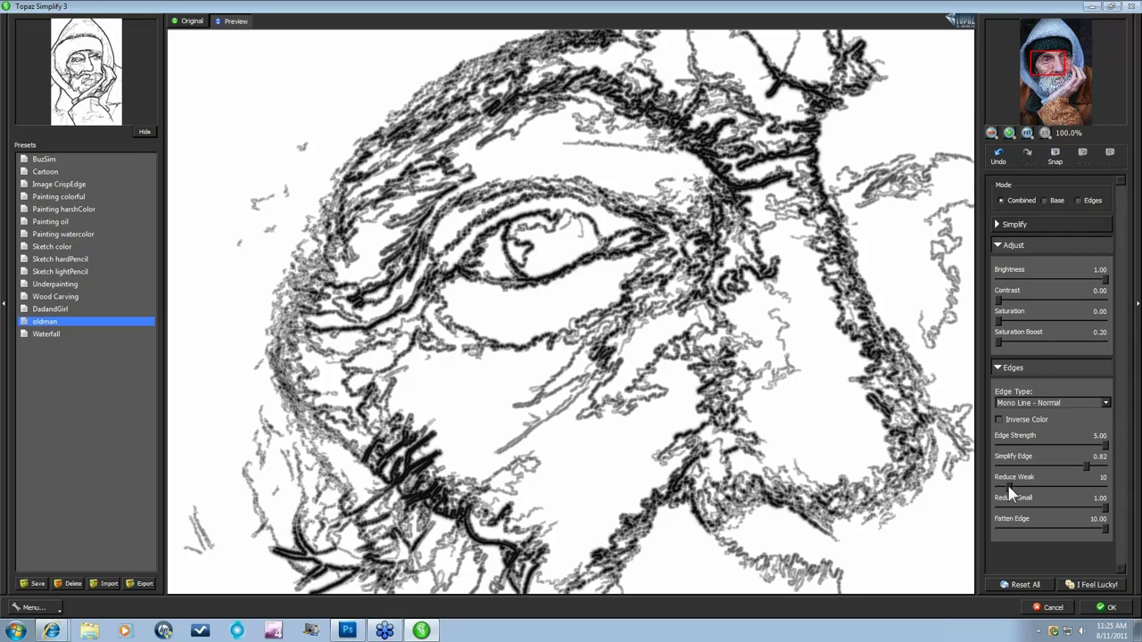
left_click_drag(1009, 487, 1004, 488)
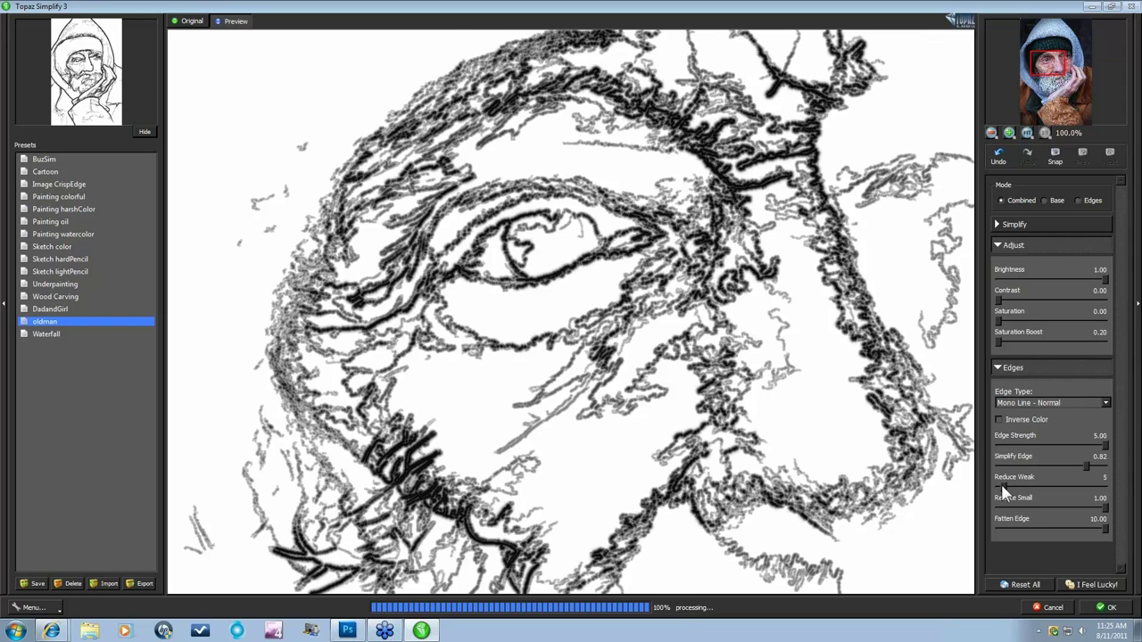
left_click(1003, 488)
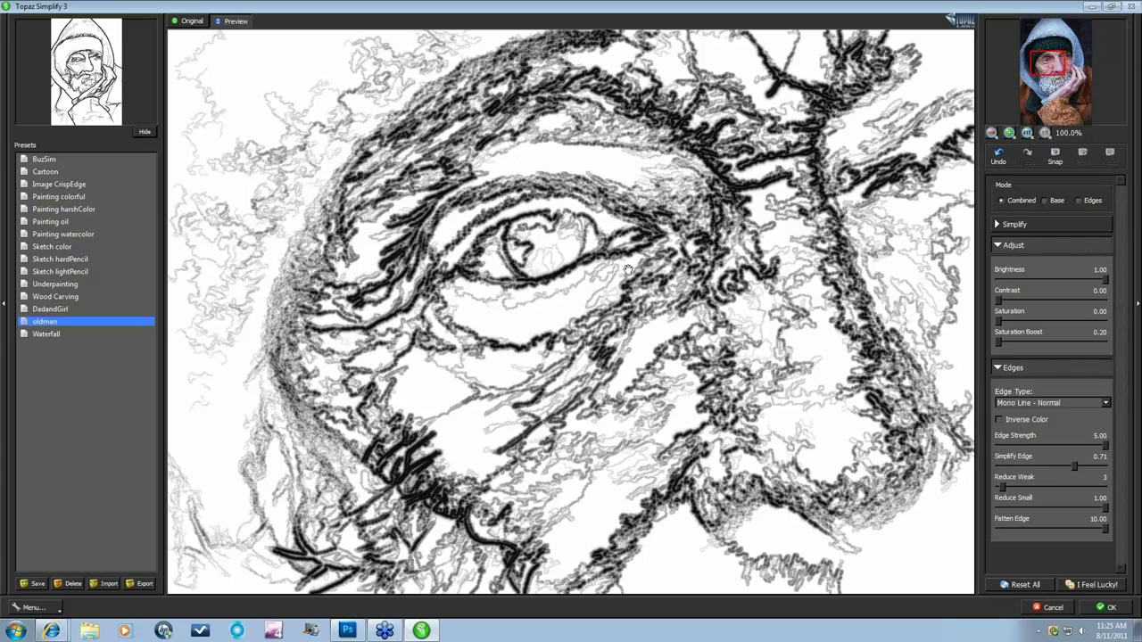
left_click_drag(1061, 466, 1056, 465)
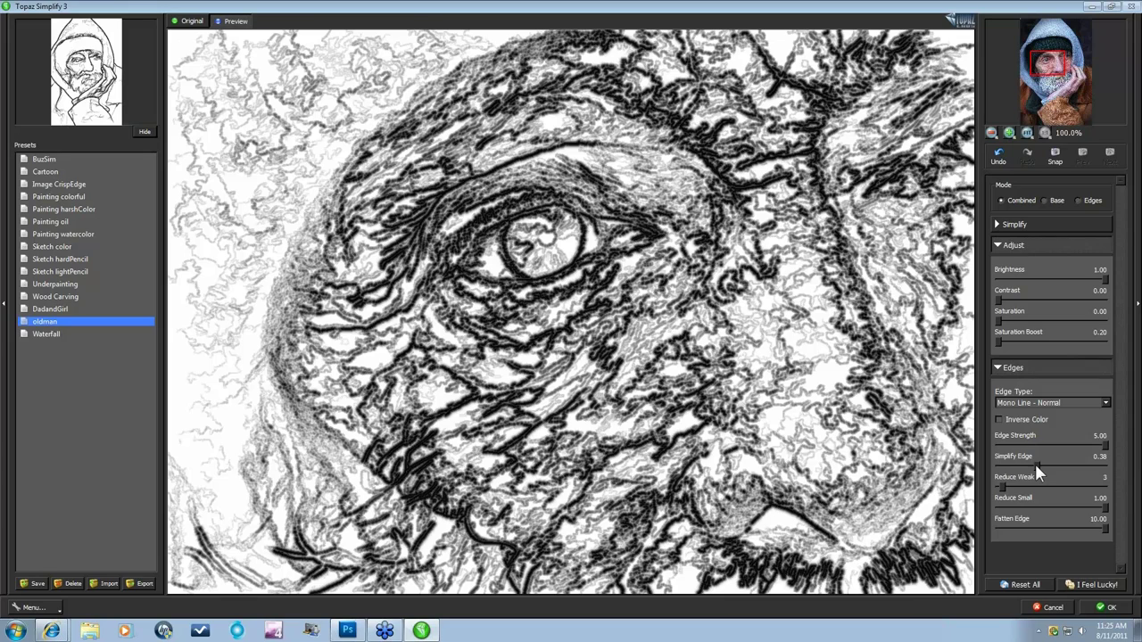
left_click_drag(1036, 464, 1033, 465)
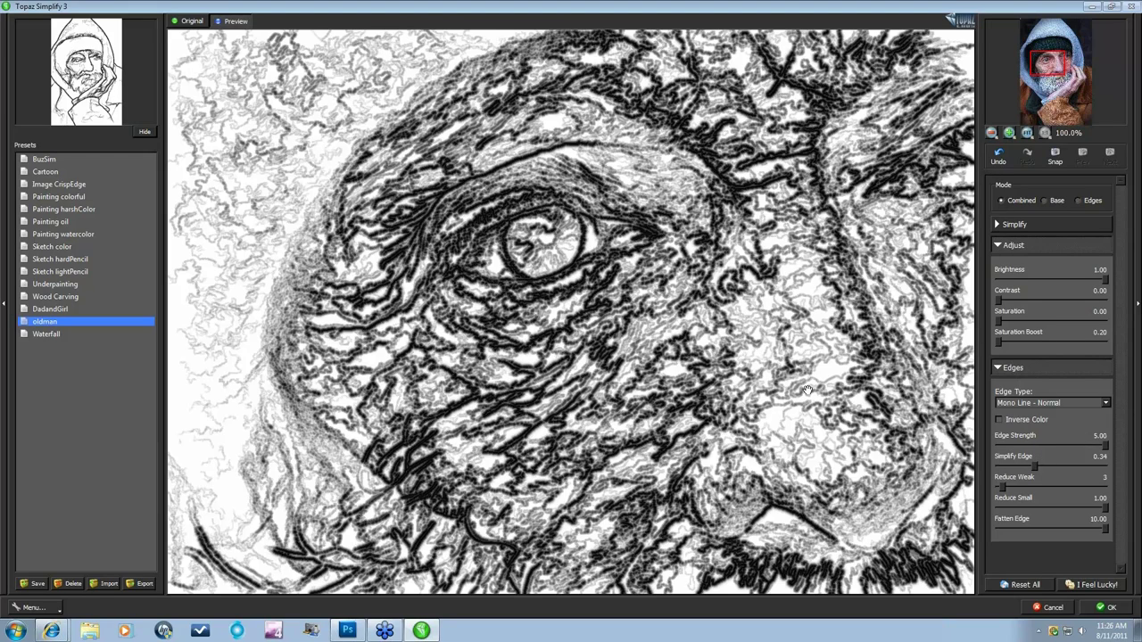
left_click(1008, 488)
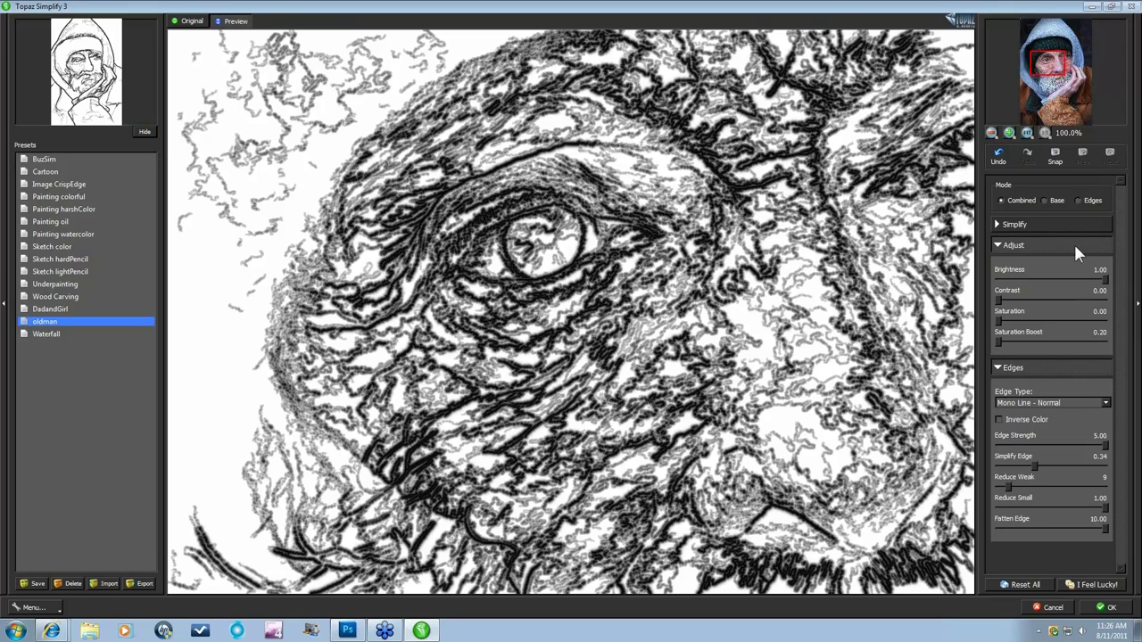
Step: Set Contrast to 0.80, Brightness to 0.36 and Saturation to 0.60, raise Saturation Boost, and apply the effect to the Background copy 3 layer
left_click(998, 225)
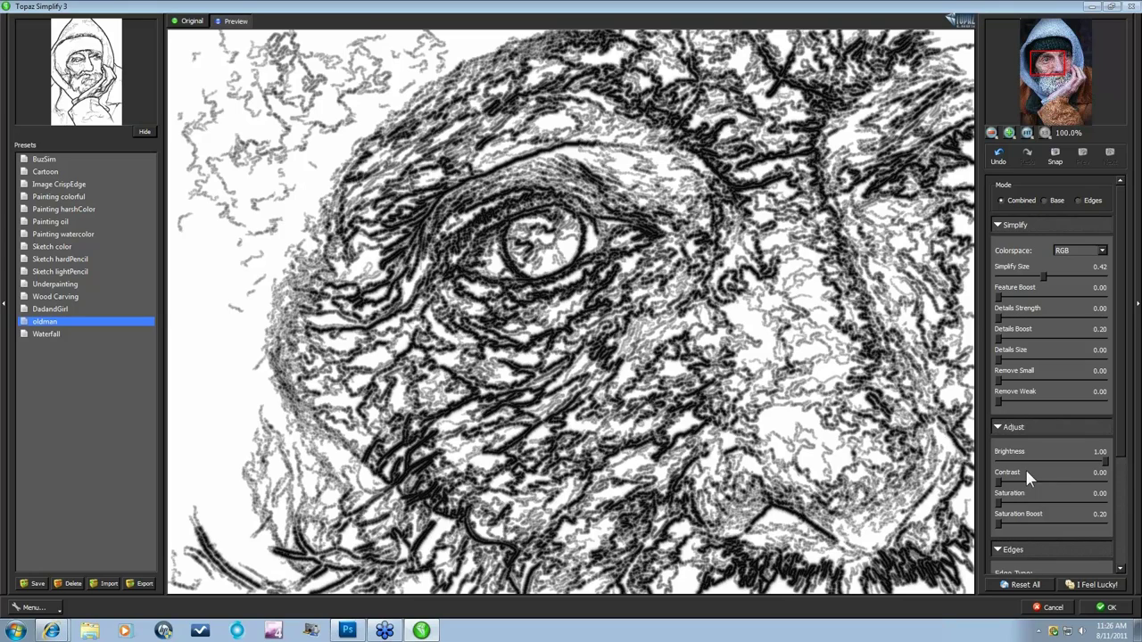
left_click_drag(999, 483, 1020, 479)
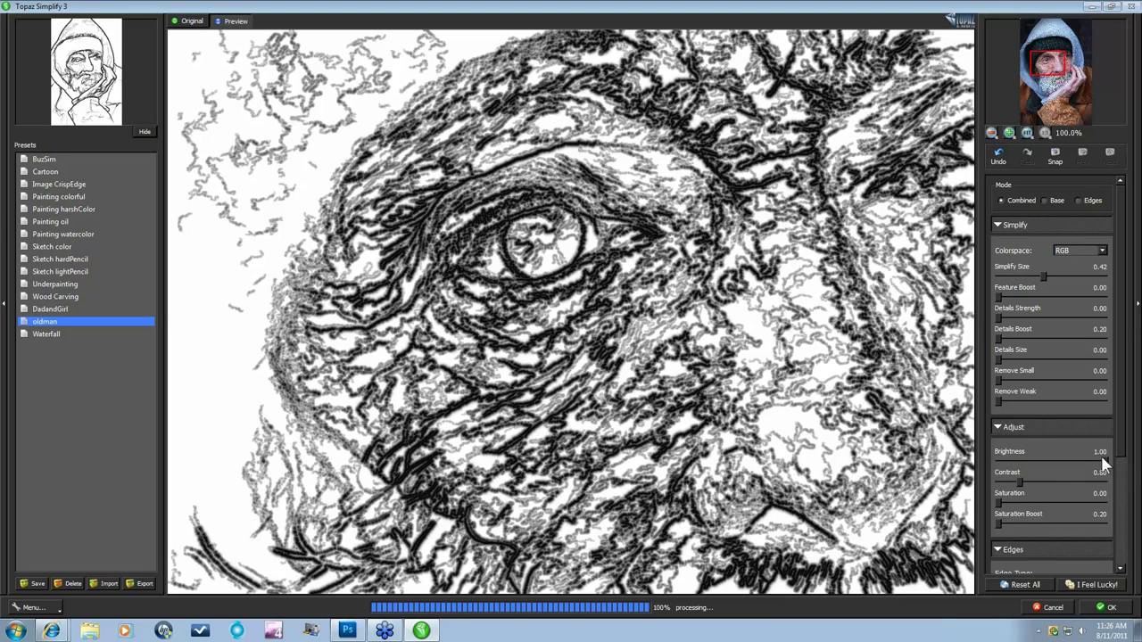
left_click_drag(1106, 462, 1053, 458)
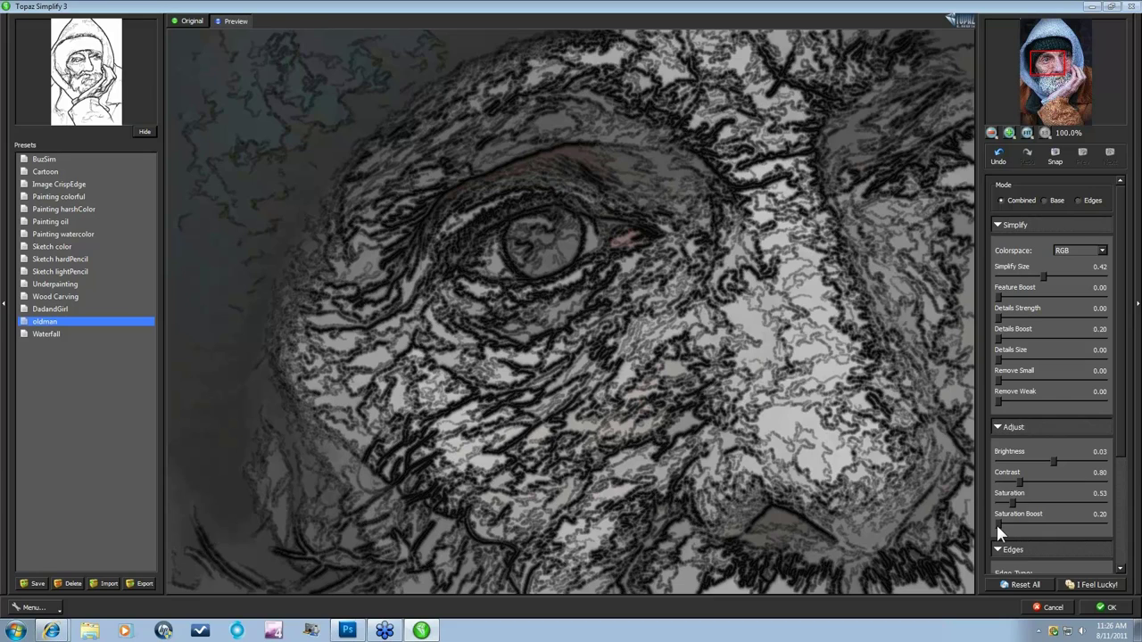
left_click(1013, 524)
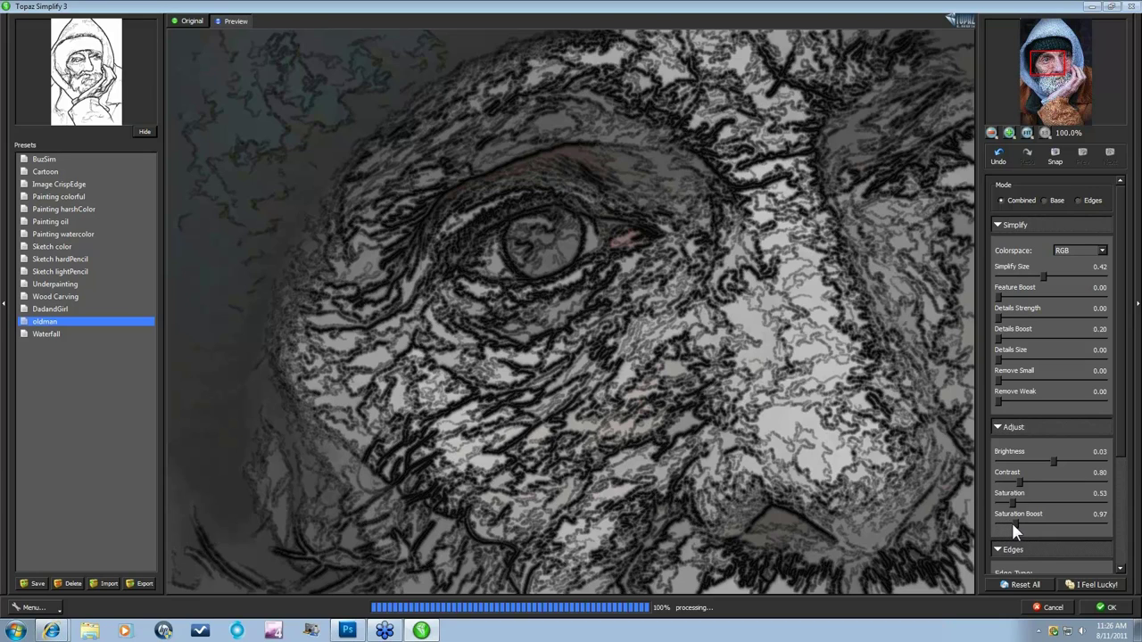
left_click(1067, 461)
left_click_drag(1067, 458, 1069, 458)
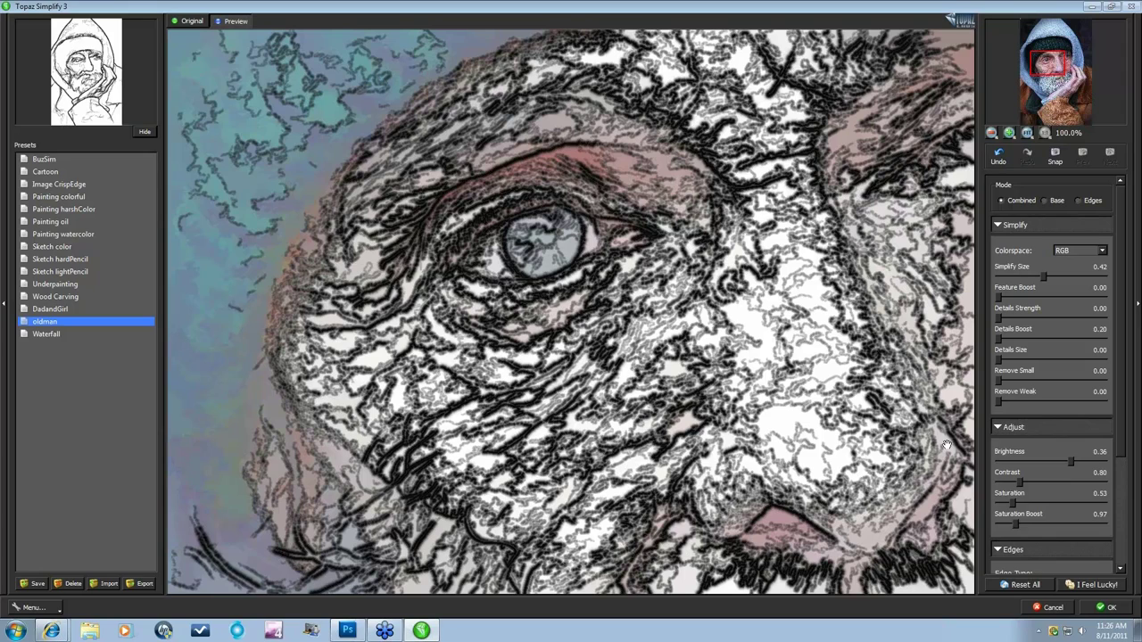
left_click(1014, 501)
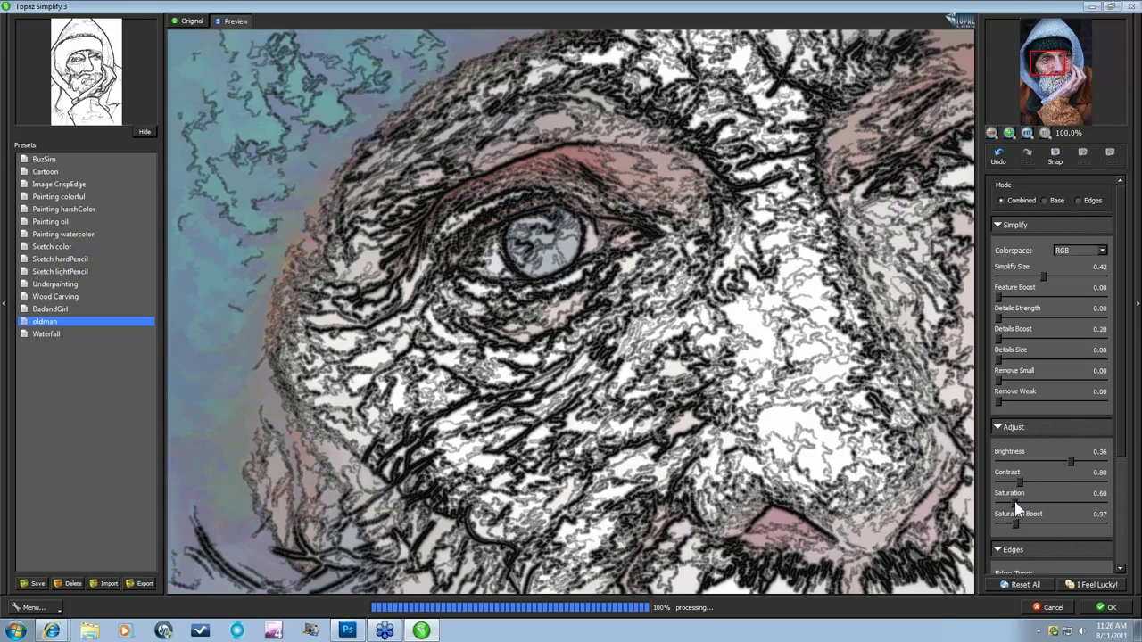
left_click(1020, 523)
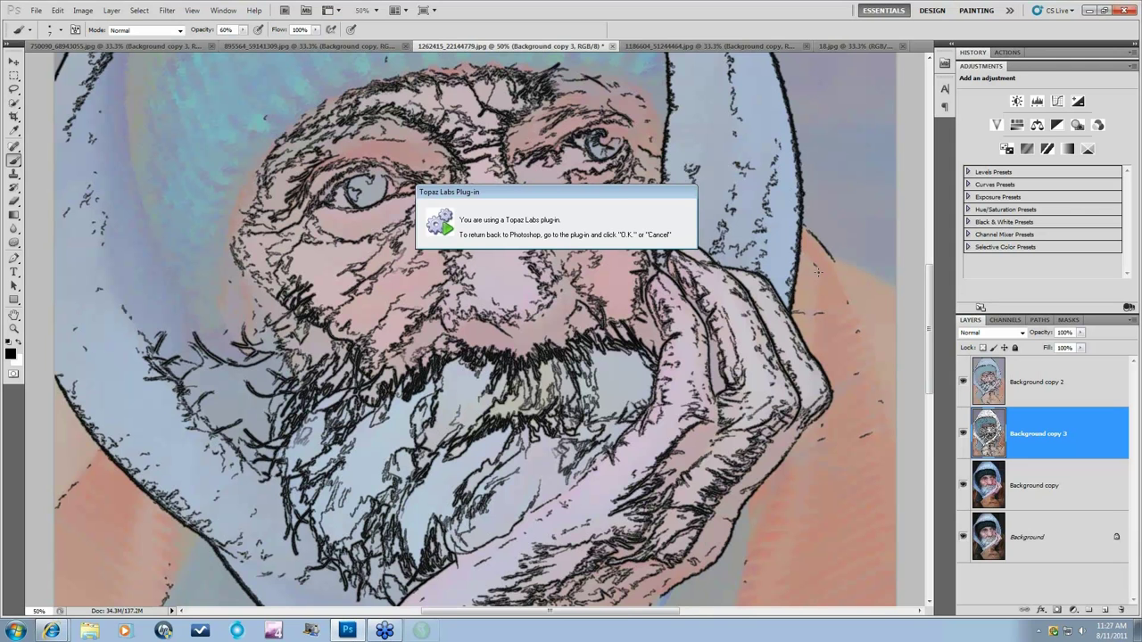
Step: Hide and reshow Background copy 2 to compare it with the new sketch layer, and add a reveal-all layer mask to it
left_click(963, 383)
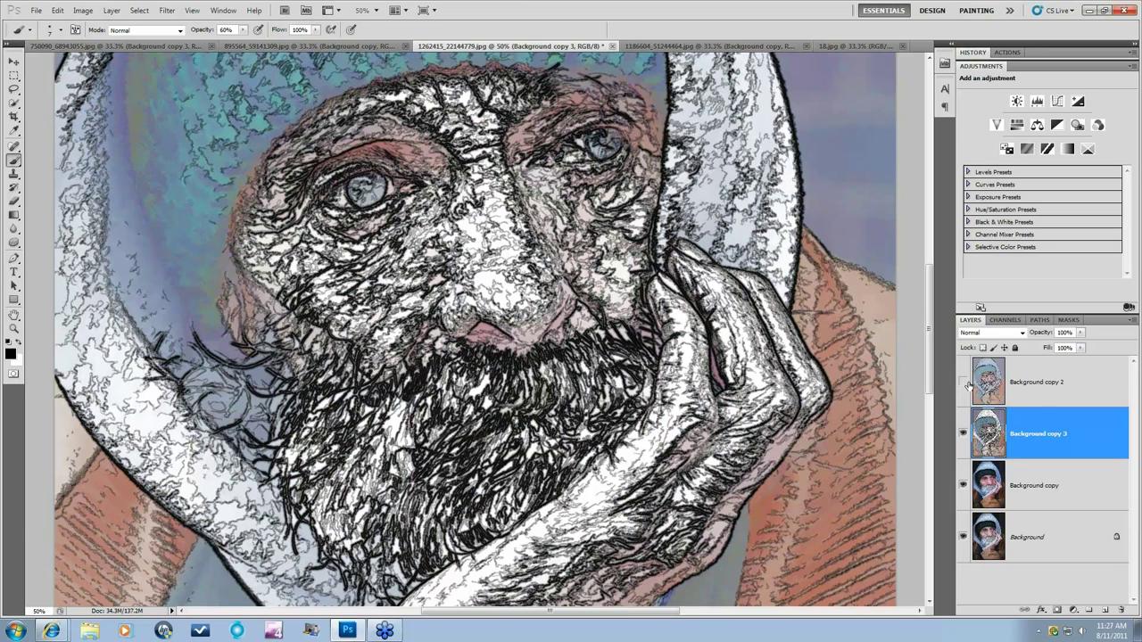
left_click(964, 383)
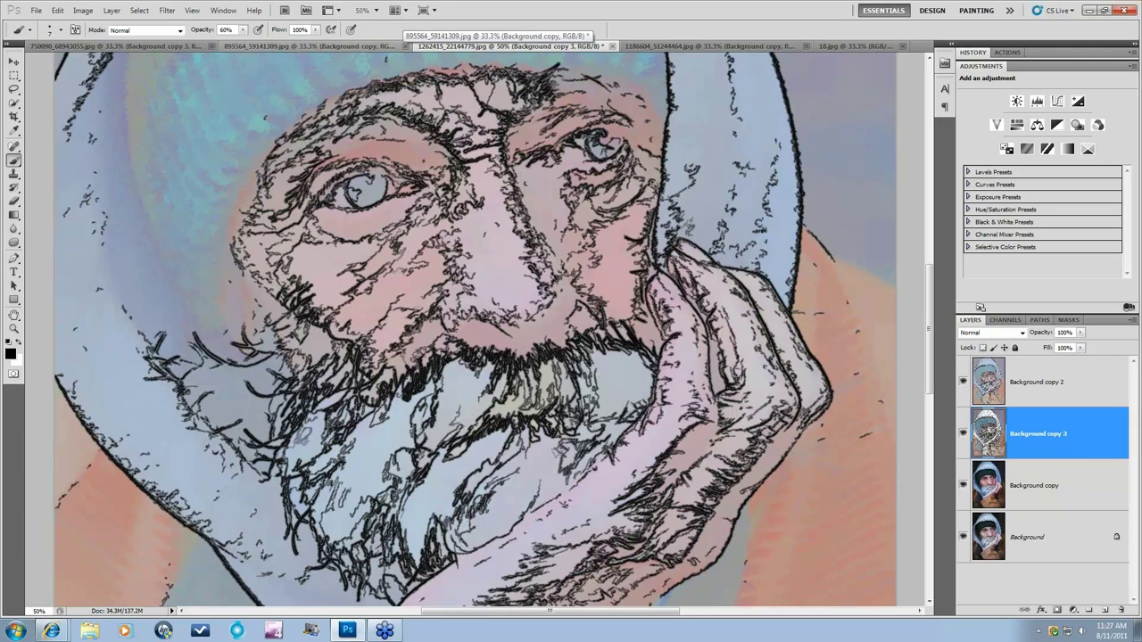
left_click(1043, 391)
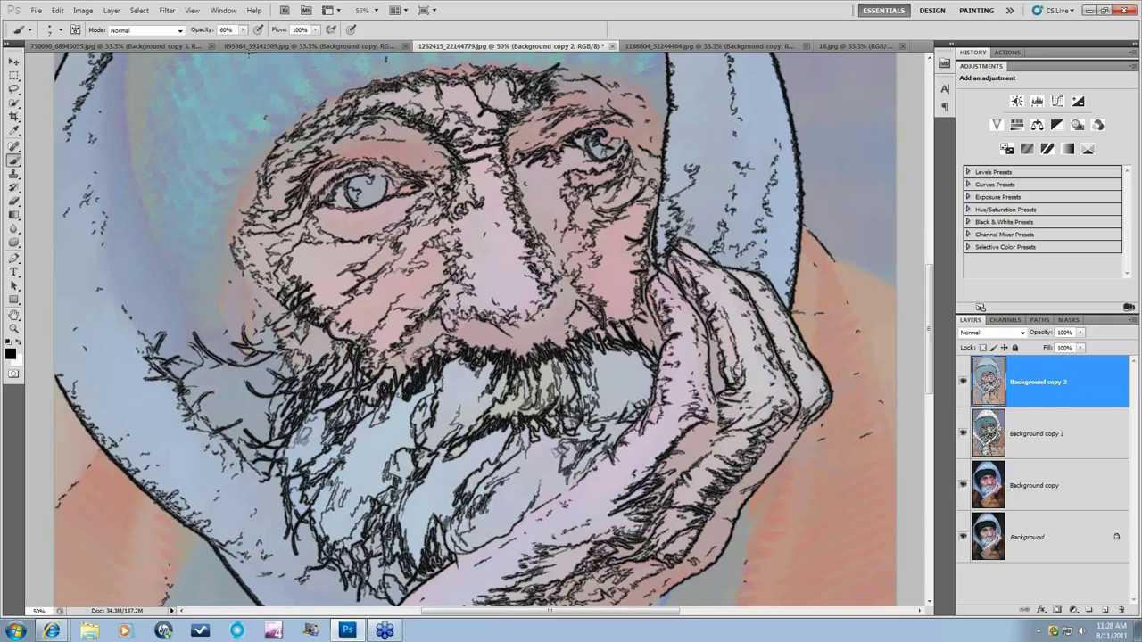
left_click(114, 12)
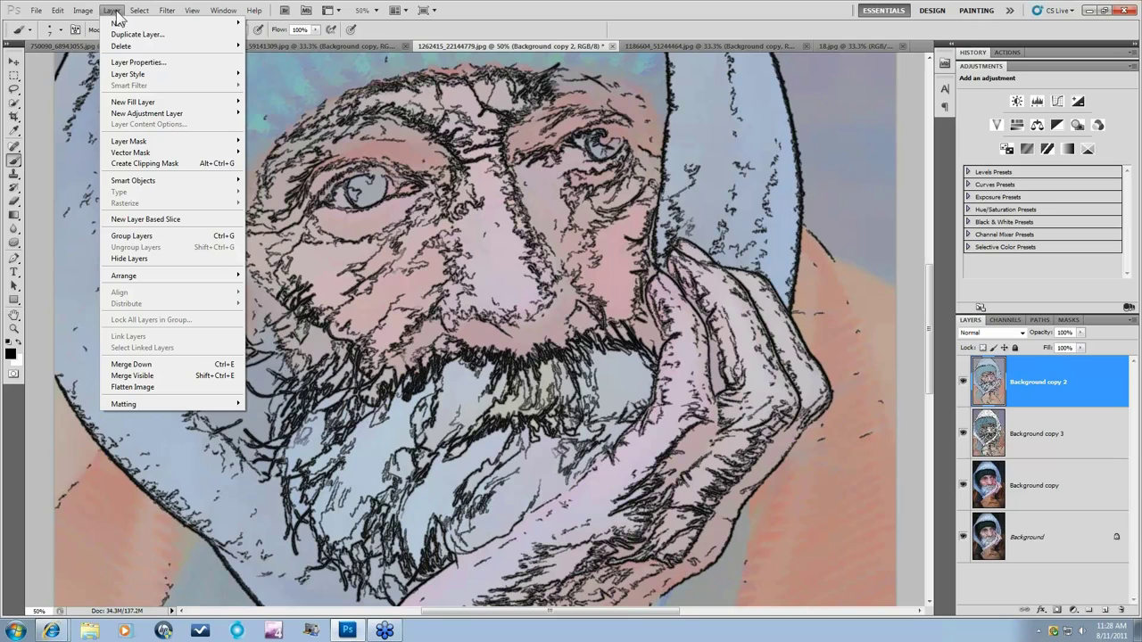
mouse_move(139, 143)
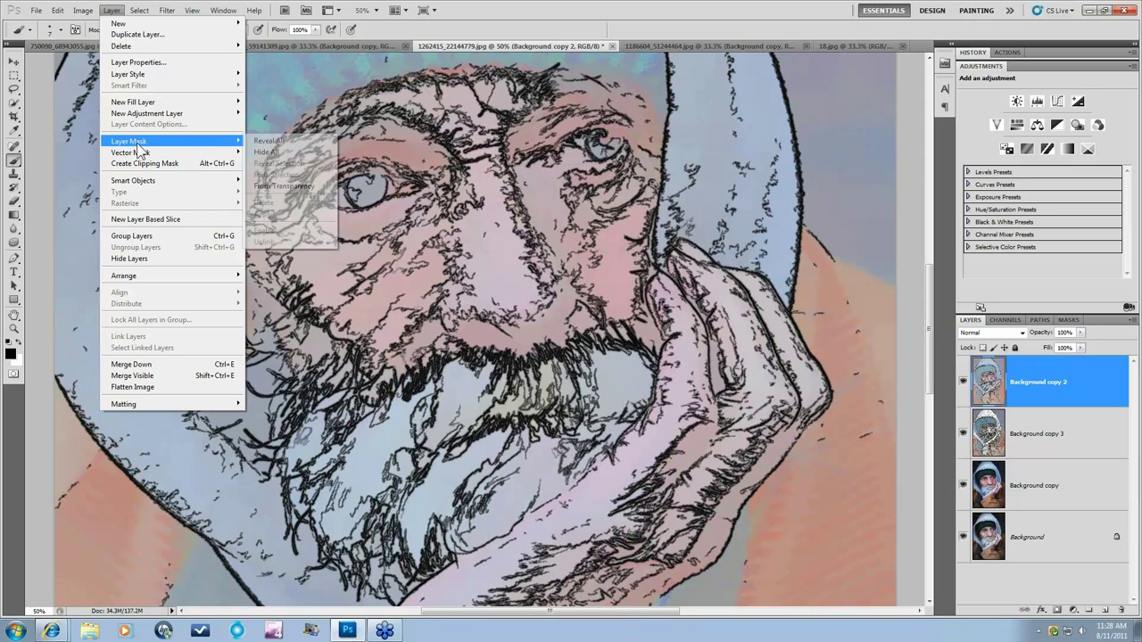
left_click(270, 141)
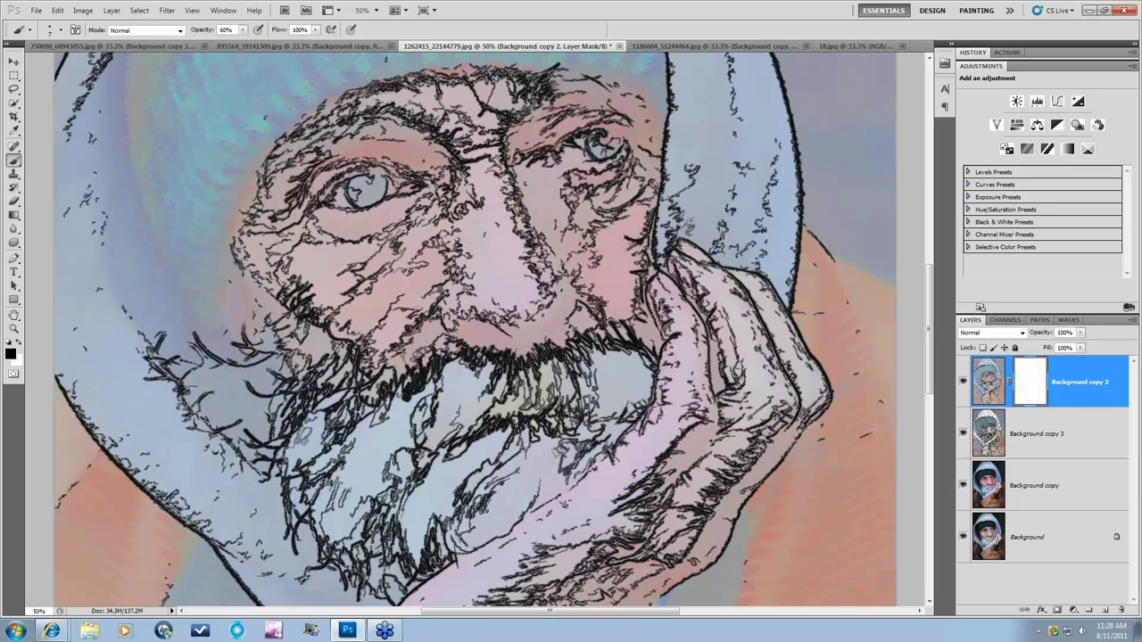
Step: Select the Background copy 2 layer mask, set the brush opacity to 24% and enlarge the brush to 125 px
left_click(1031, 378)
mouse_move(242, 32)
left_mouse_down()
mouse_move(244, 44)
mouse_move(224, 41)
left_mouse_up()
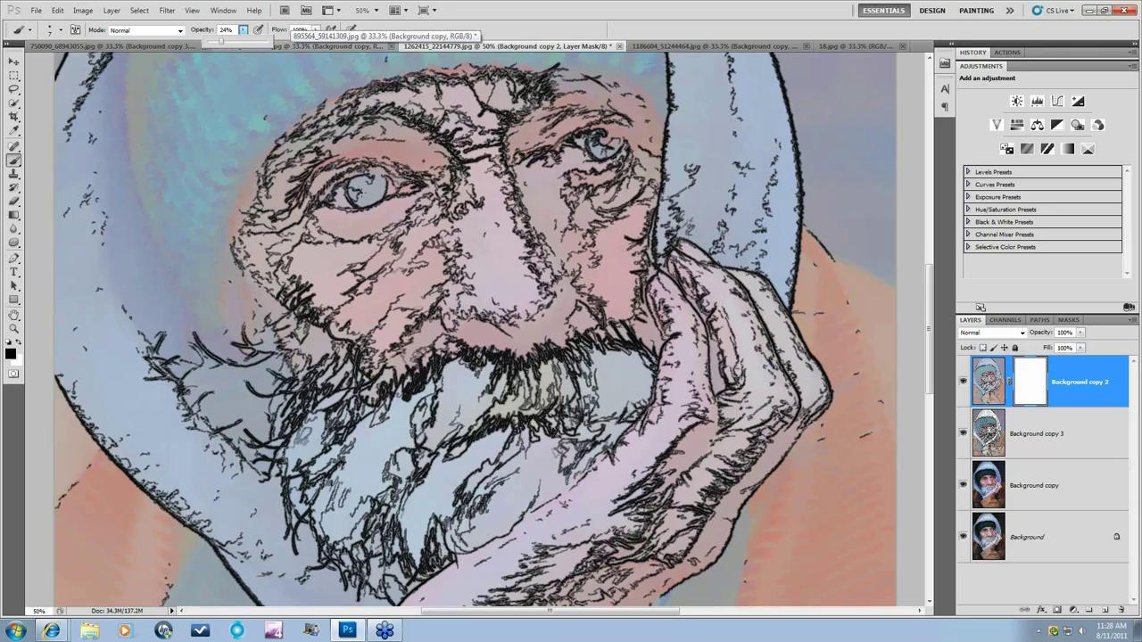
left_click(368, 189)
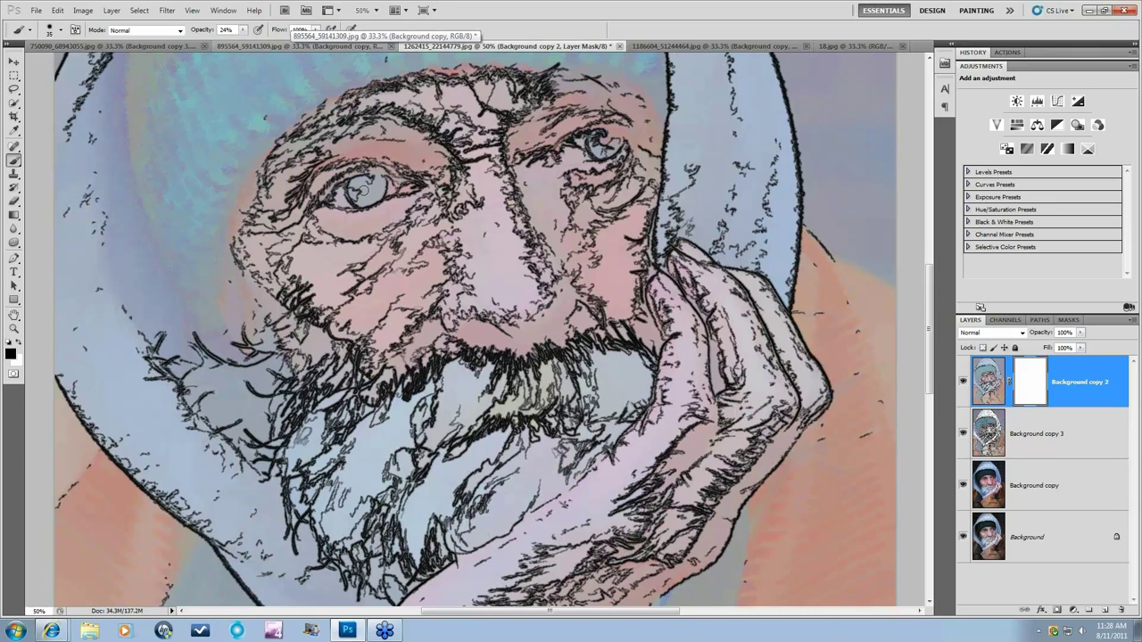
key("bracketright")
key("bracketright")
key("bracketright")
key("bracketright")
key("bracketright")
key("bracketright")
key("bracketright")
key("bracketright")
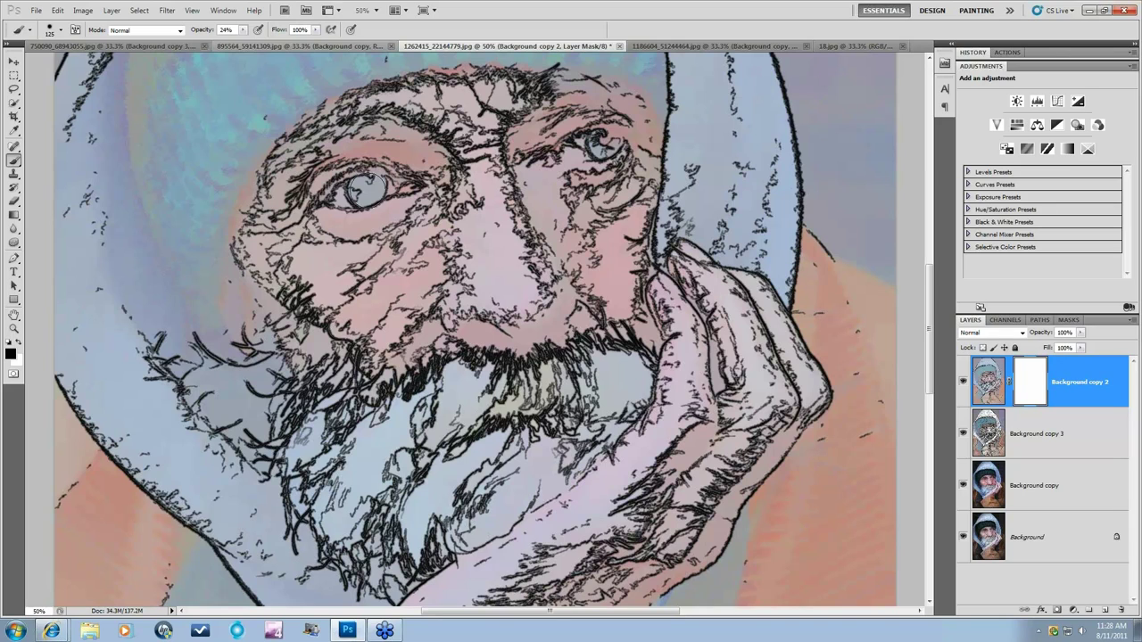
Step: Paint black on the Background copy 2 mask over the man's right eye, raise the brush opacity to 45% and paint the eye again
left_click(366, 189)
left_click(366, 189)
left_click(366, 188)
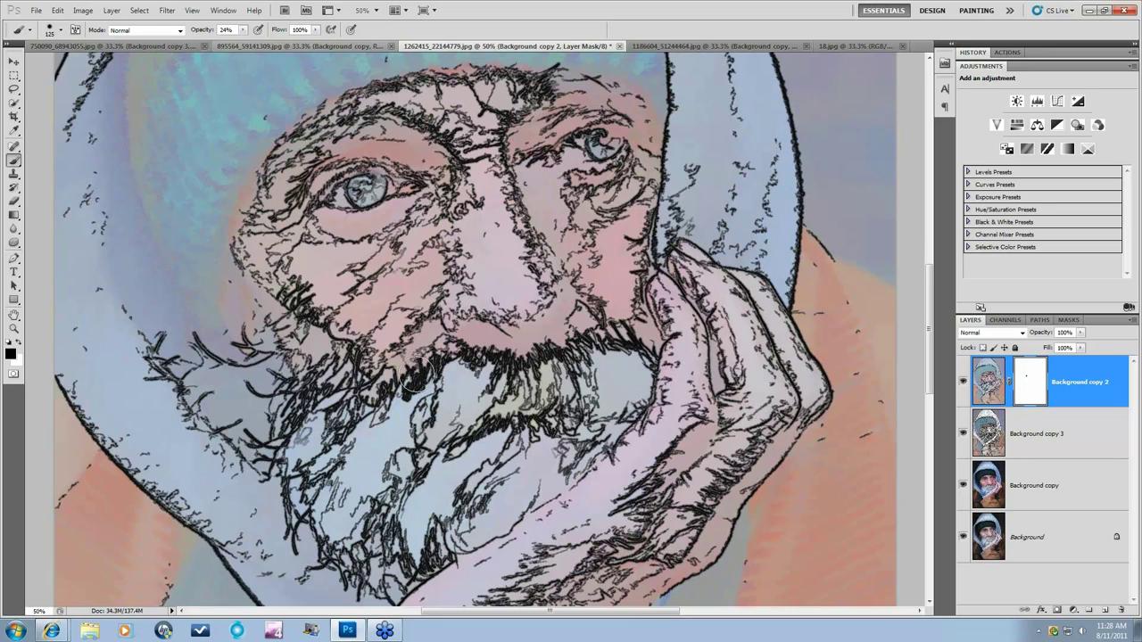
left_click(364, 186)
left_click(242, 29)
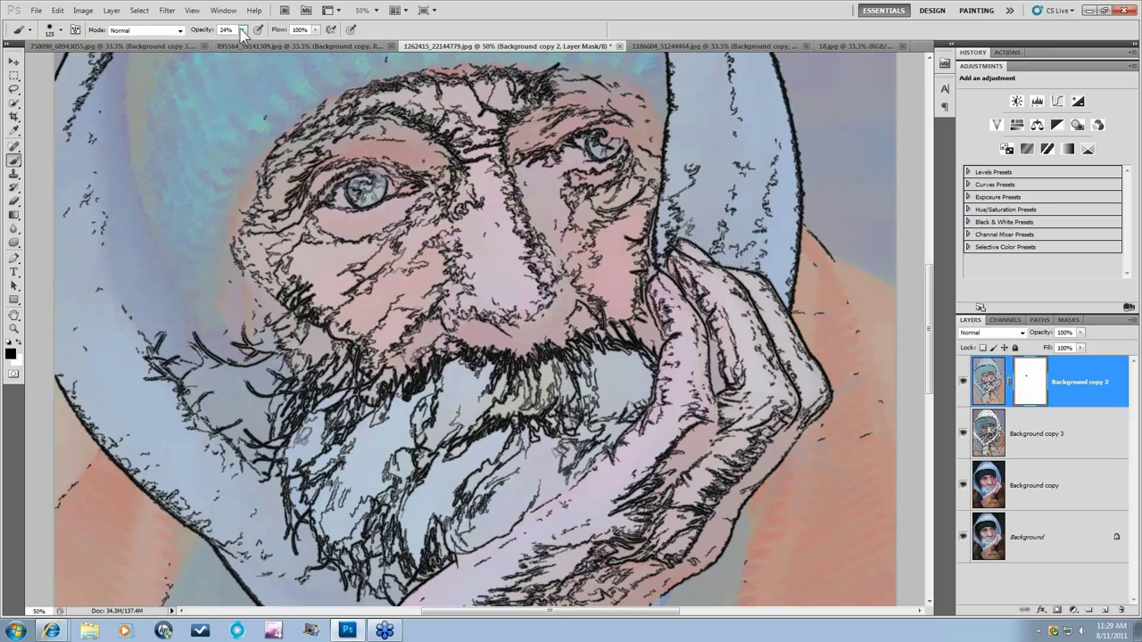
left_click_drag(242, 41, 255, 41)
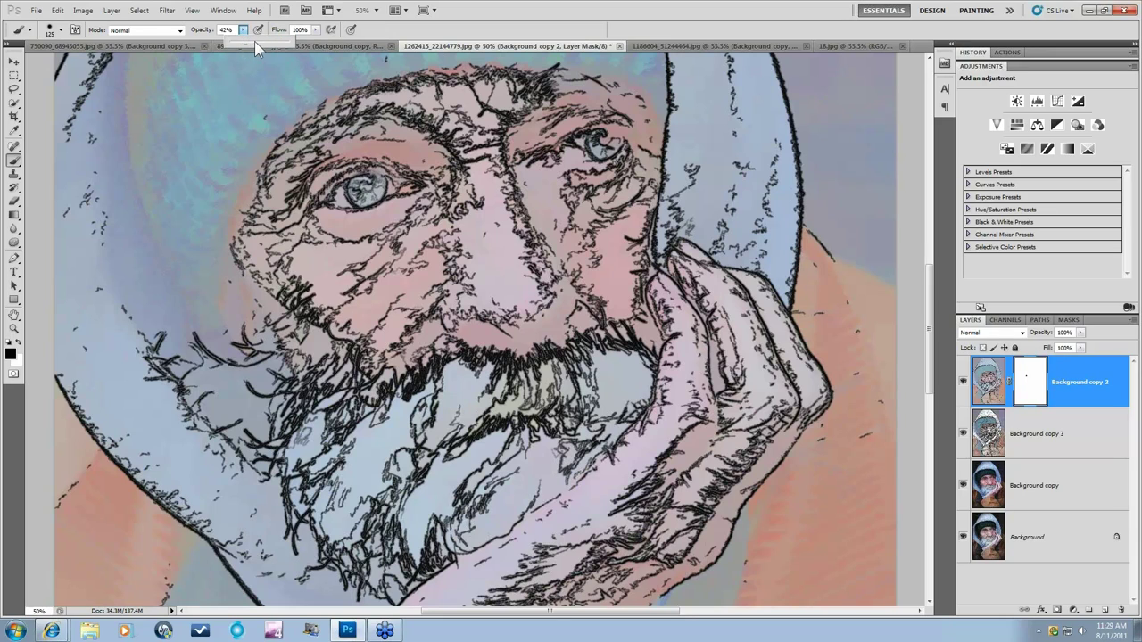
left_click(366, 188)
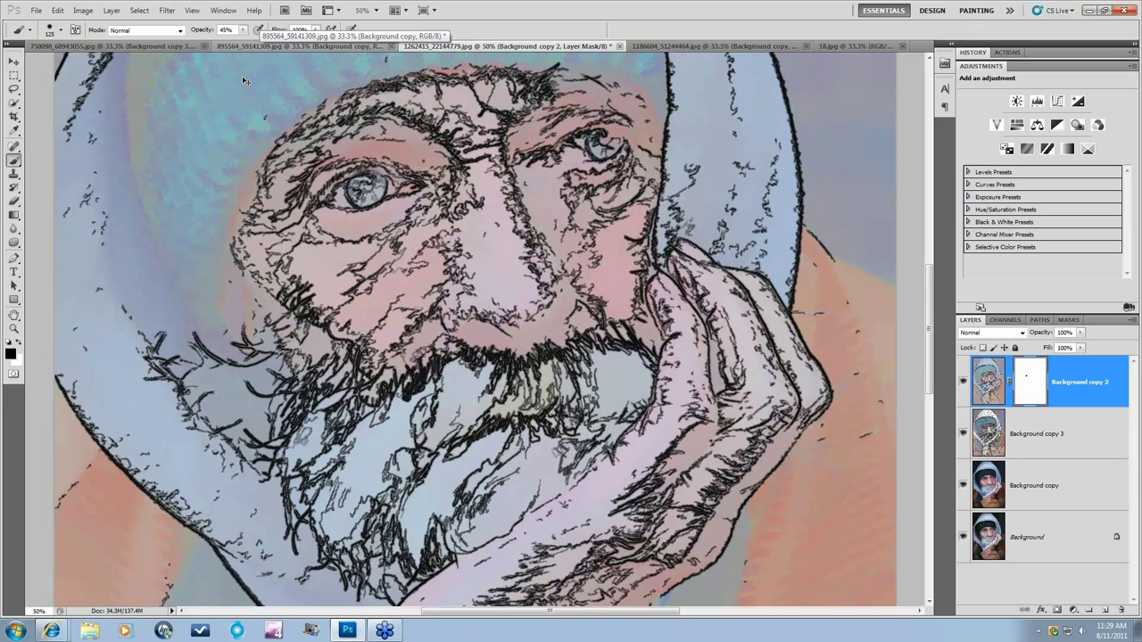
key("ctrl+minus")
key("ctrl+minus")
key("ctrl+minus")
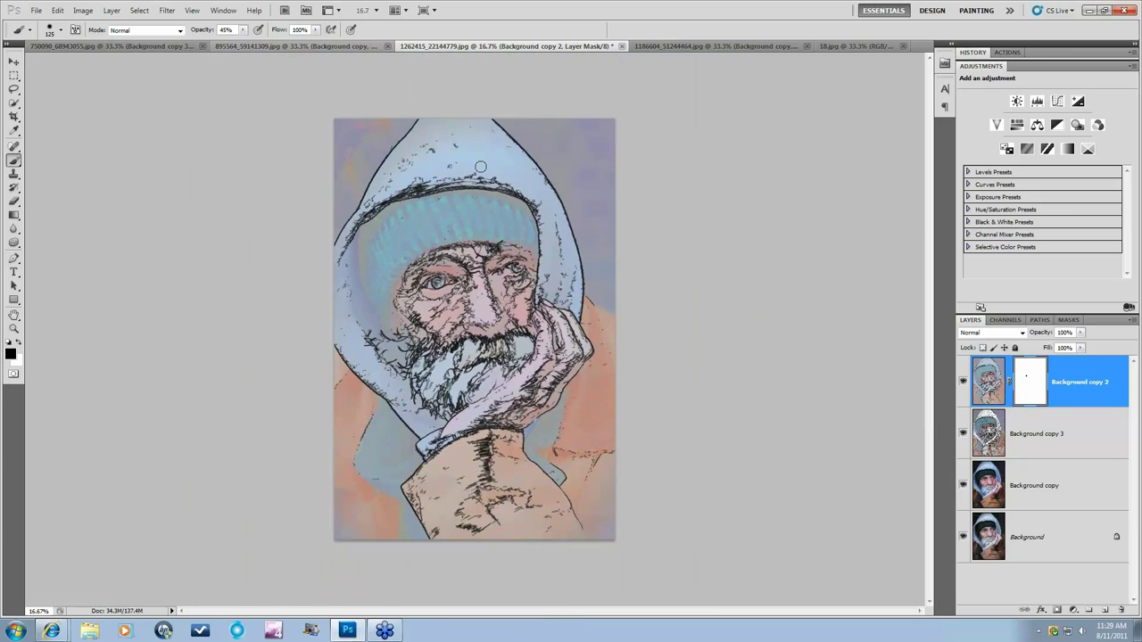
Step: Switch to the 750090_68943055.jpg composite and show only its original Background layer
left_click(254, 44)
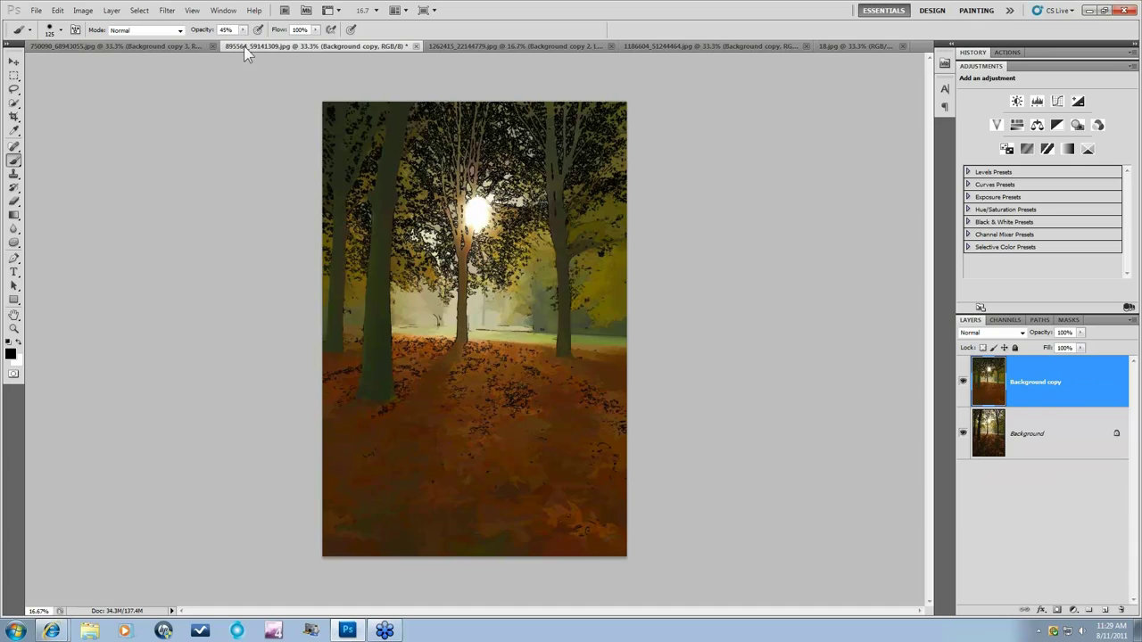
left_click(142, 47)
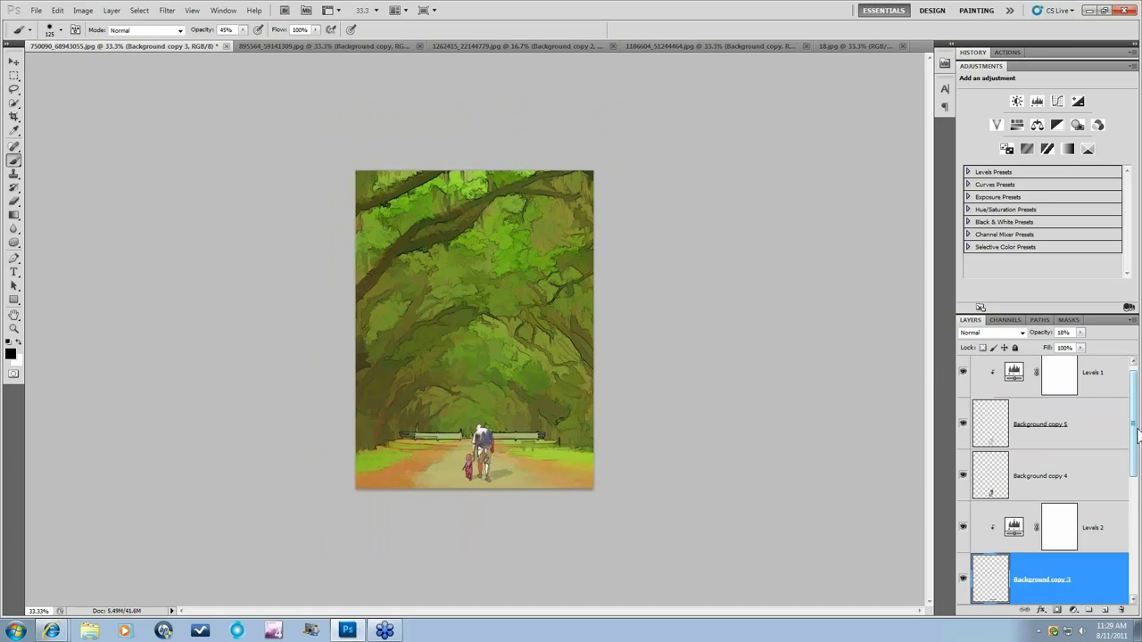
left_click_drag(1138, 435, 1139, 555)
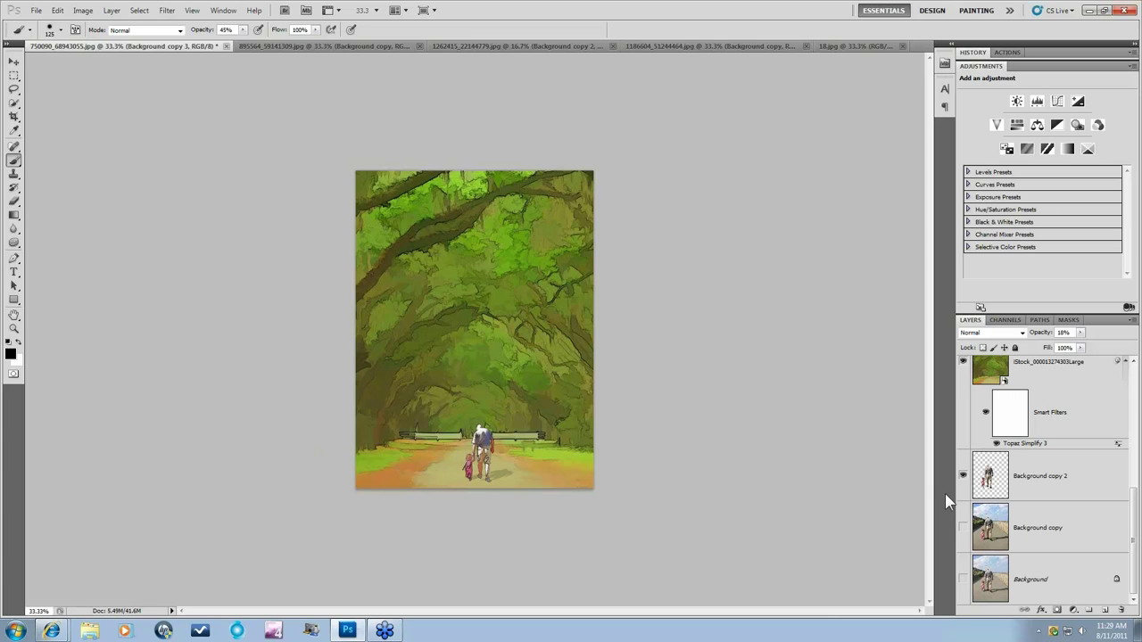
left_click(965, 581, "alt")
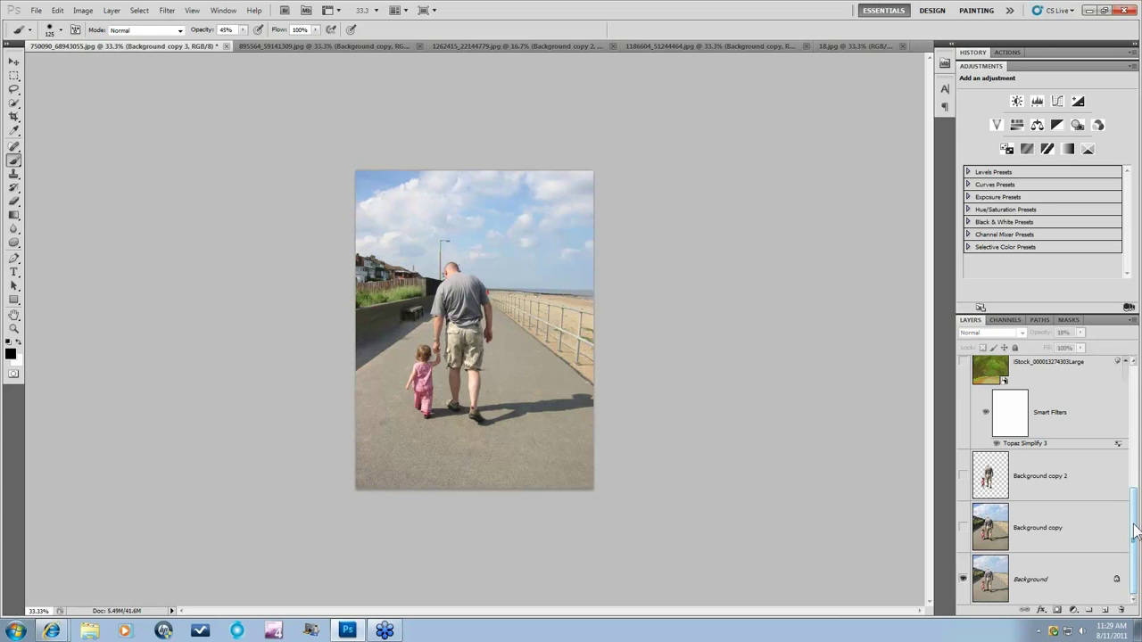
Step: Compare Background copy with the original photo, isolate the Background copy 2 cutout of the man and girl, and look through the layers above it
left_click(963, 528)
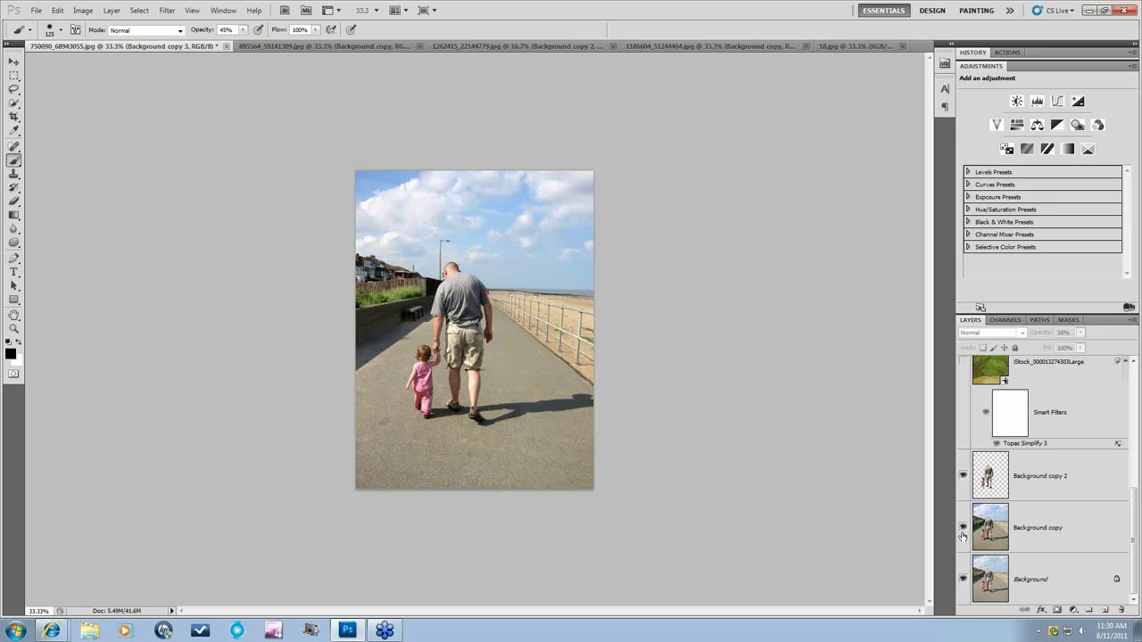
left_click(962, 527)
left_click(963, 579)
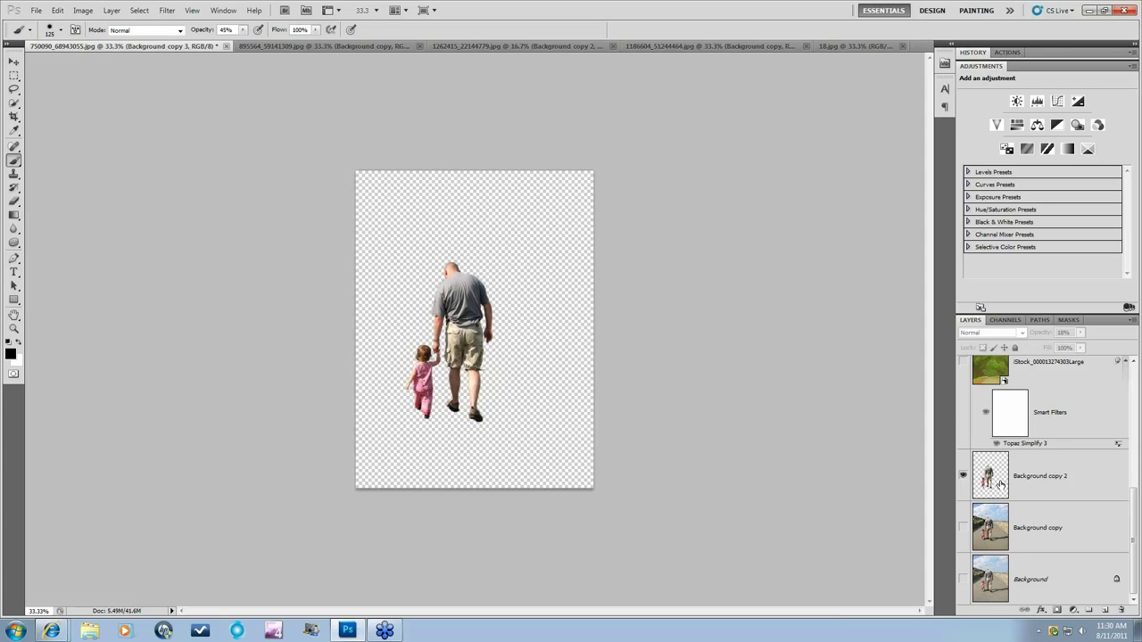
key("ctrl+j")
key("ctrl+j")
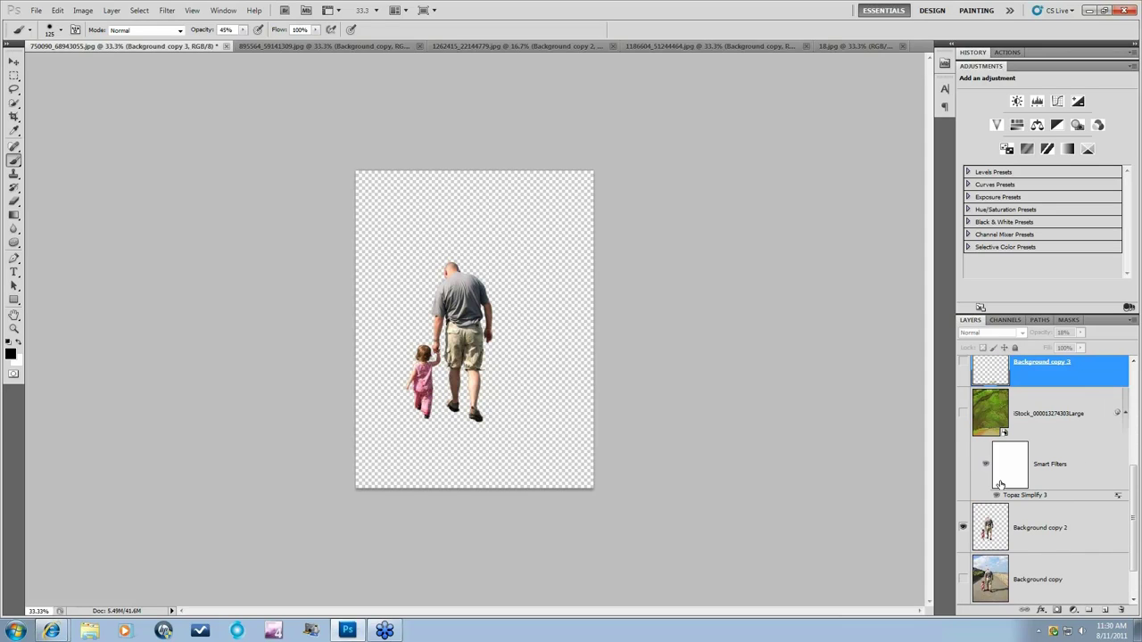
scroll(1000, 485, "up", 1)
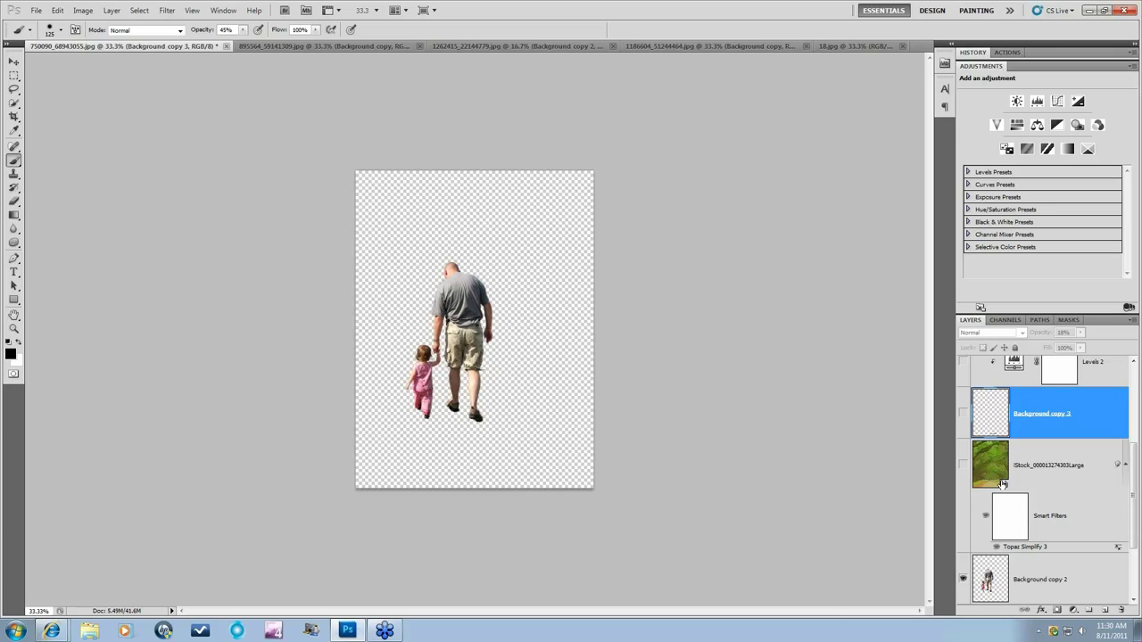
scroll(1003, 482, "up", 2)
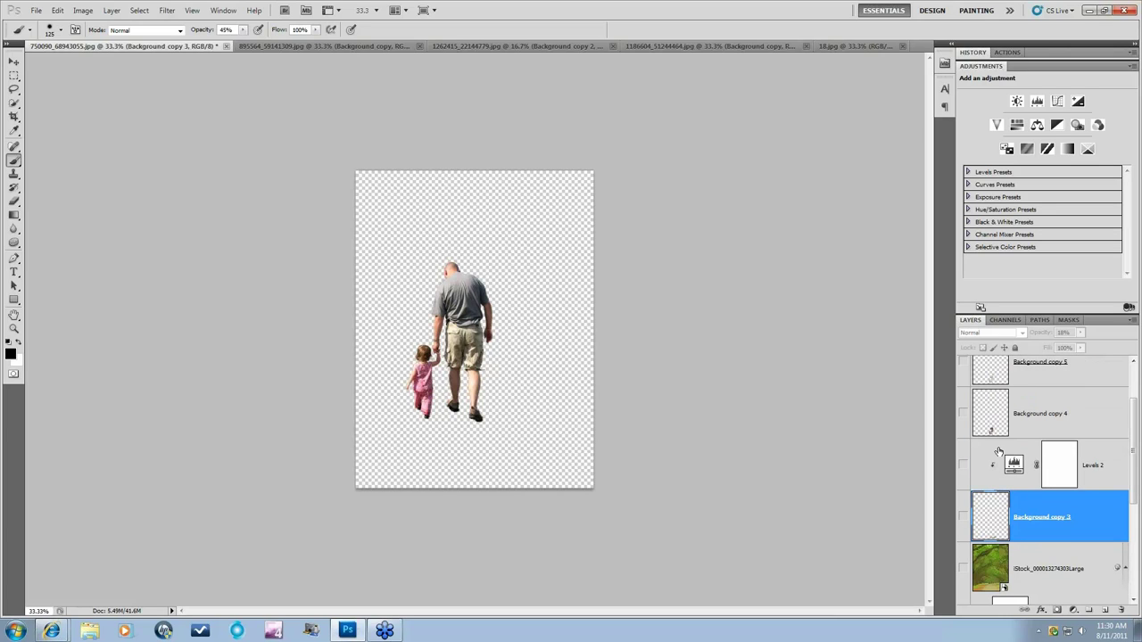
scroll(1045, 517, "down", 3)
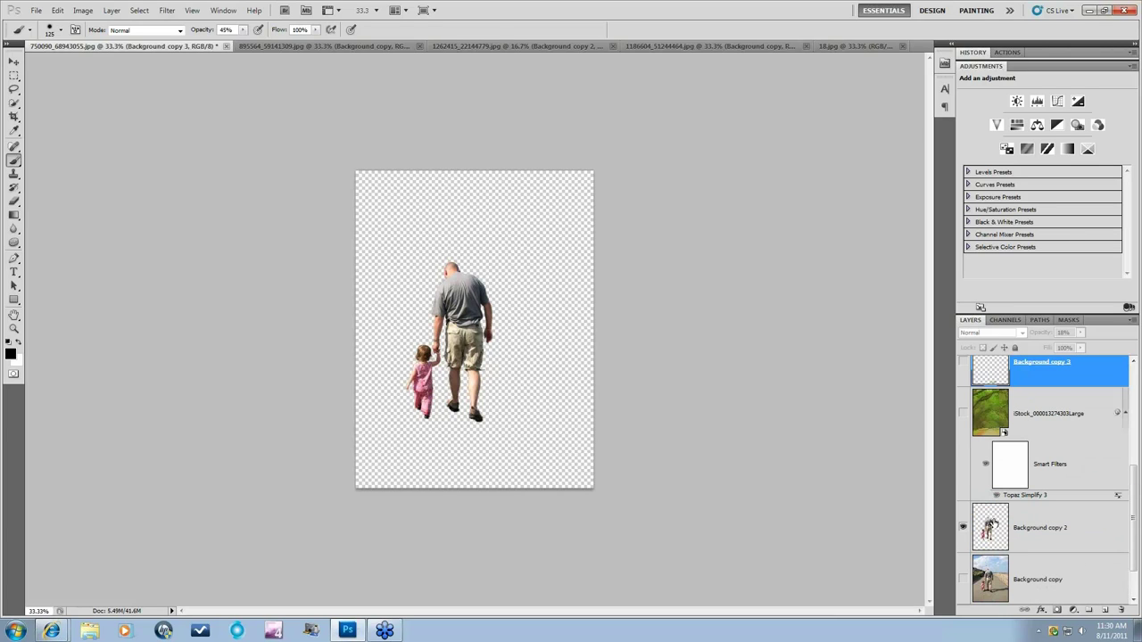
left_click(963, 528)
left_click(963, 413)
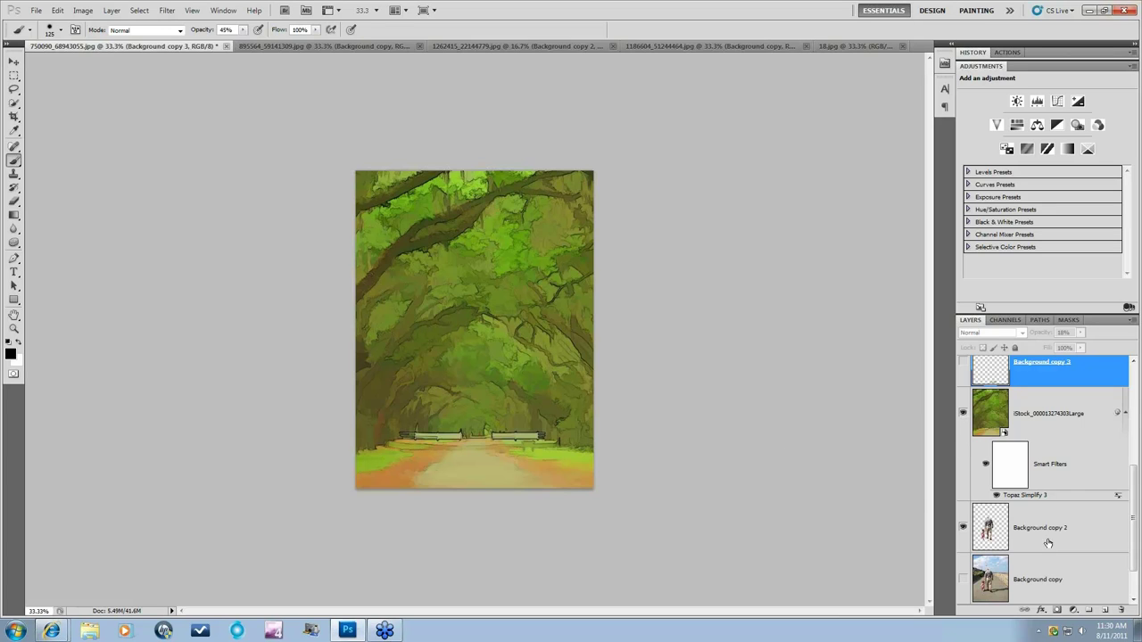
double_click(1023, 496)
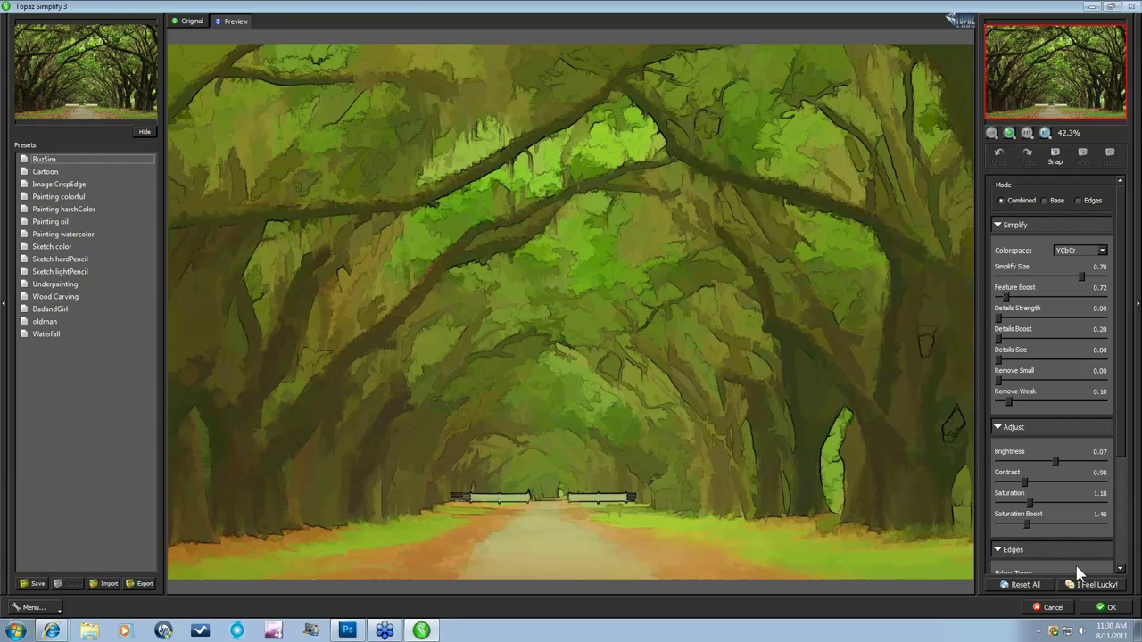
left_click(1054, 610)
scroll(1008, 428, "down", 2)
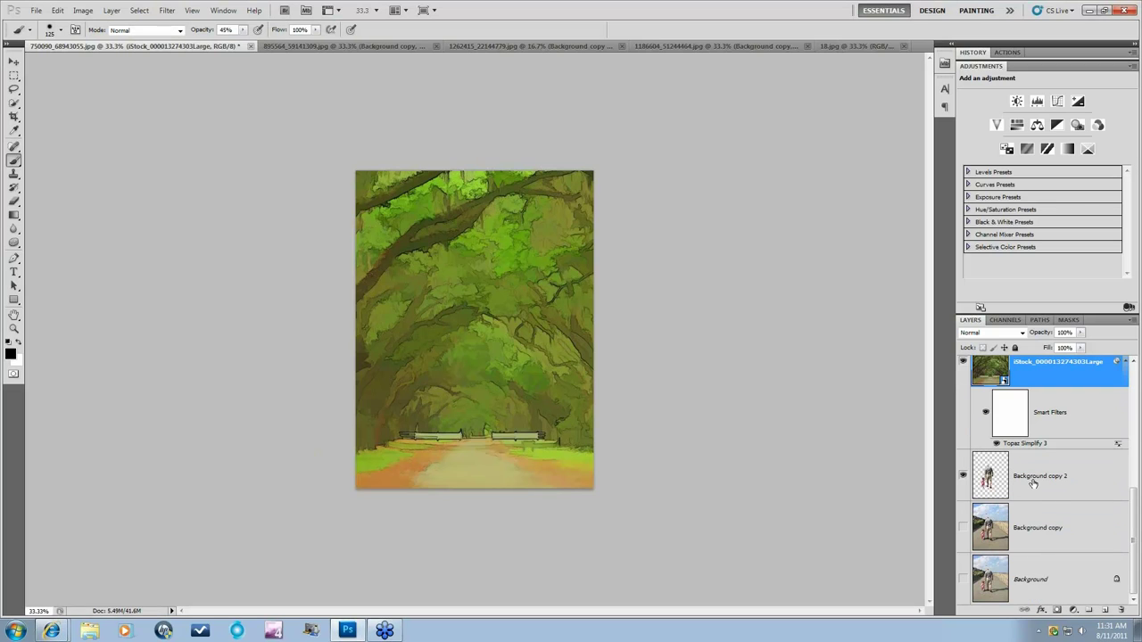
Step: Show the Background copy 4 layer of the man and girl and inspect it closely on the tree-lined path
scroll(1017, 484, "up", 4)
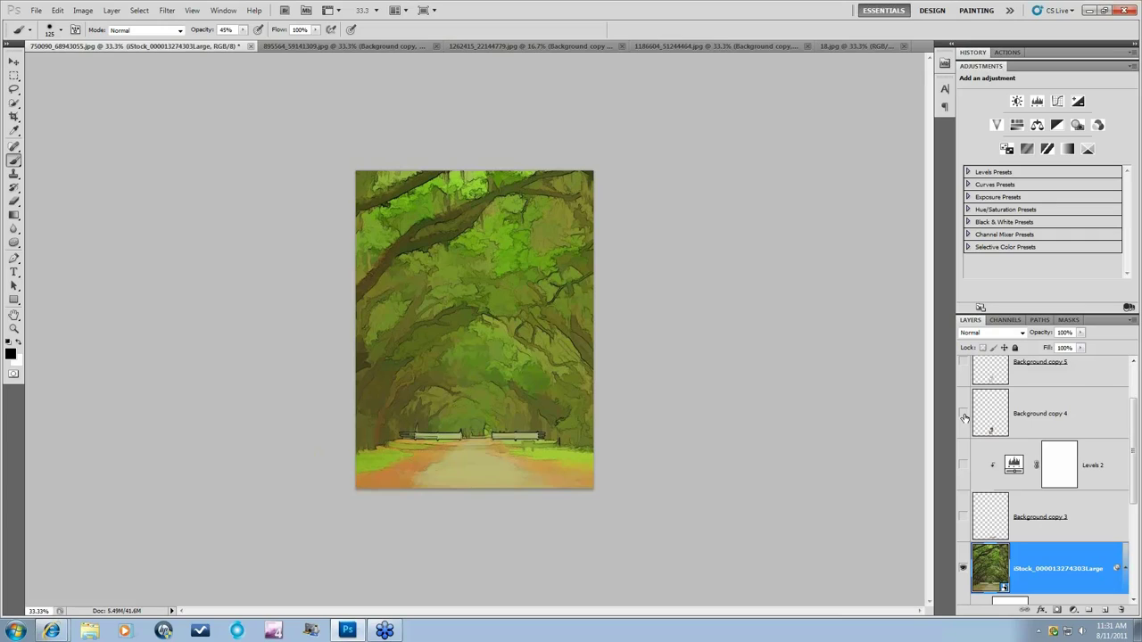
left_click(964, 415)
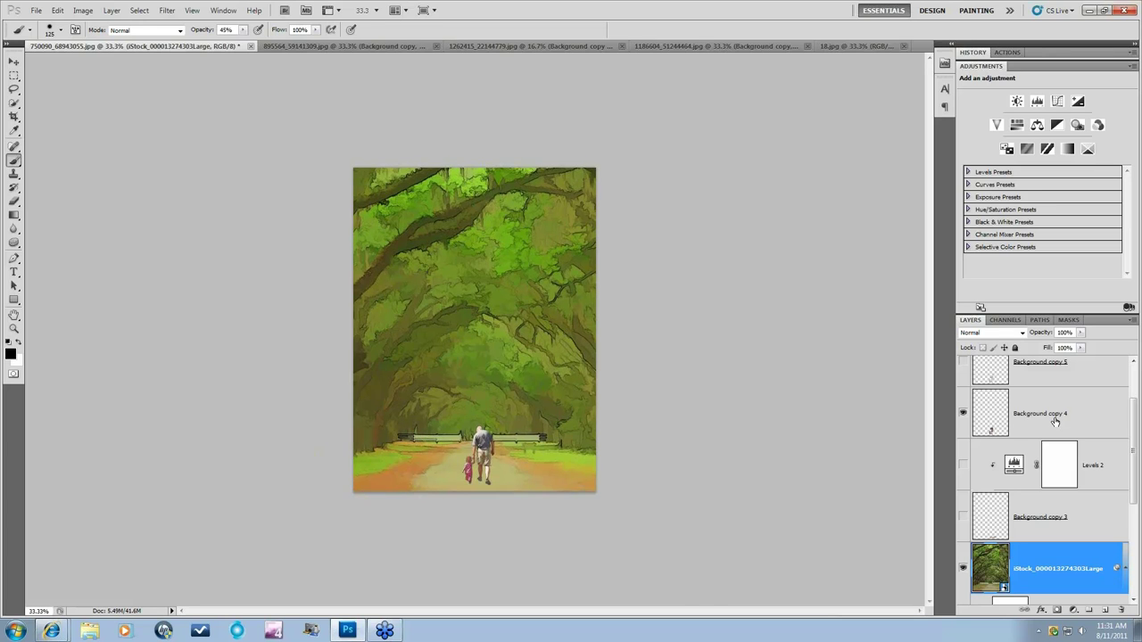
key("ctrl+plus")
key("ctrl+plus")
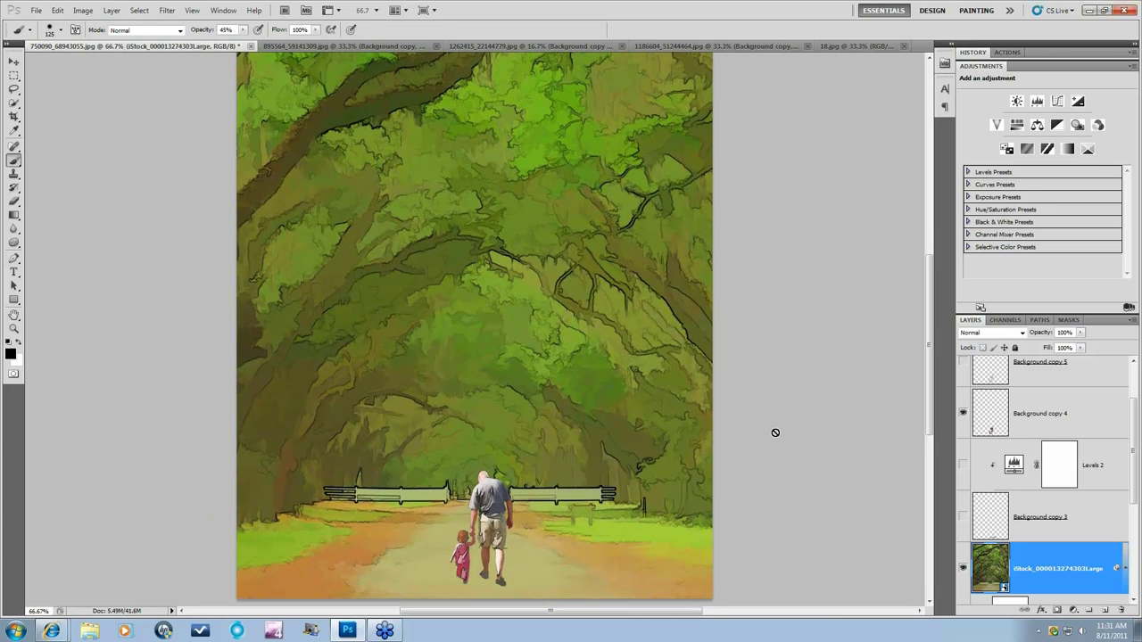
key("ctrl+plus")
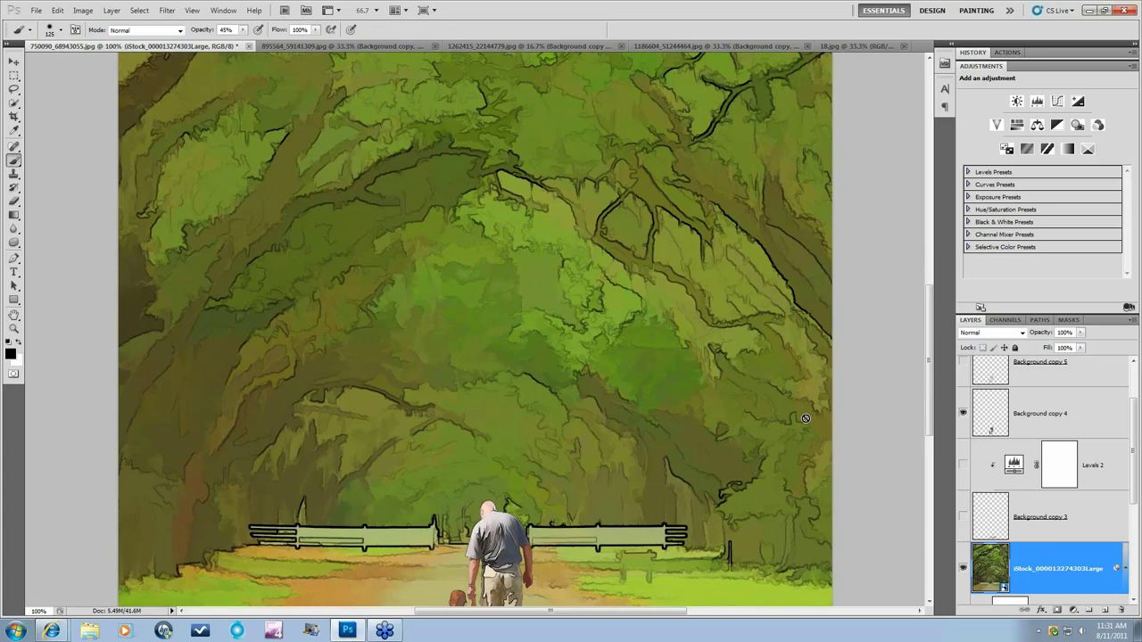
key("ctrl+minus")
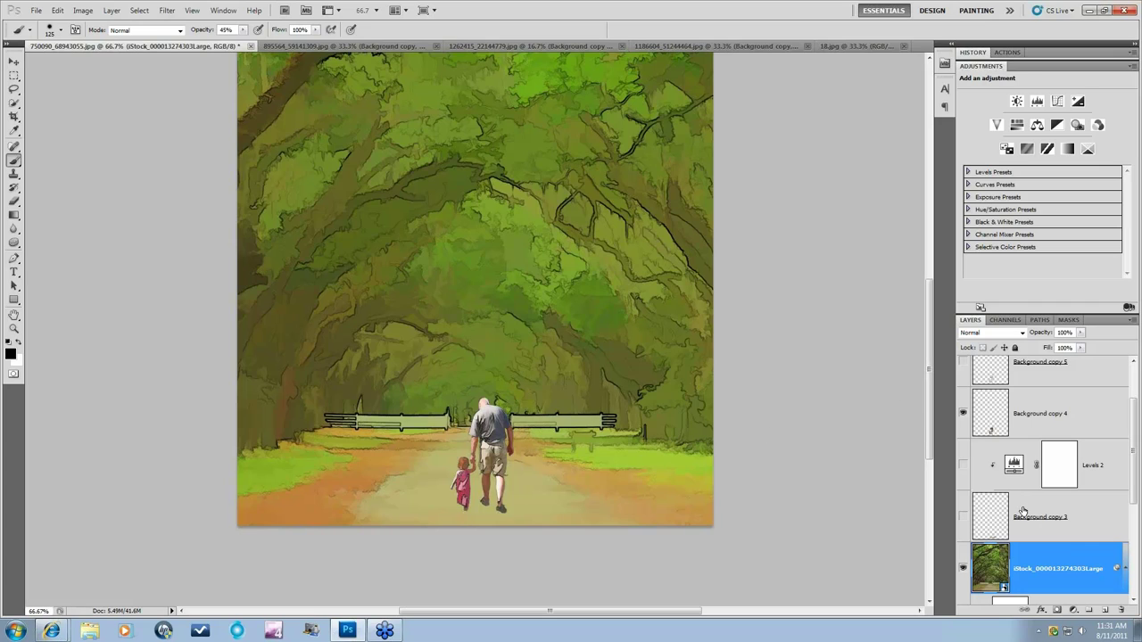
Step: Show and select Background copy 5, set its layer opacity to 100%, and toggle its visibility to compare the effect on the figures
scroll(987, 473, "up", 3)
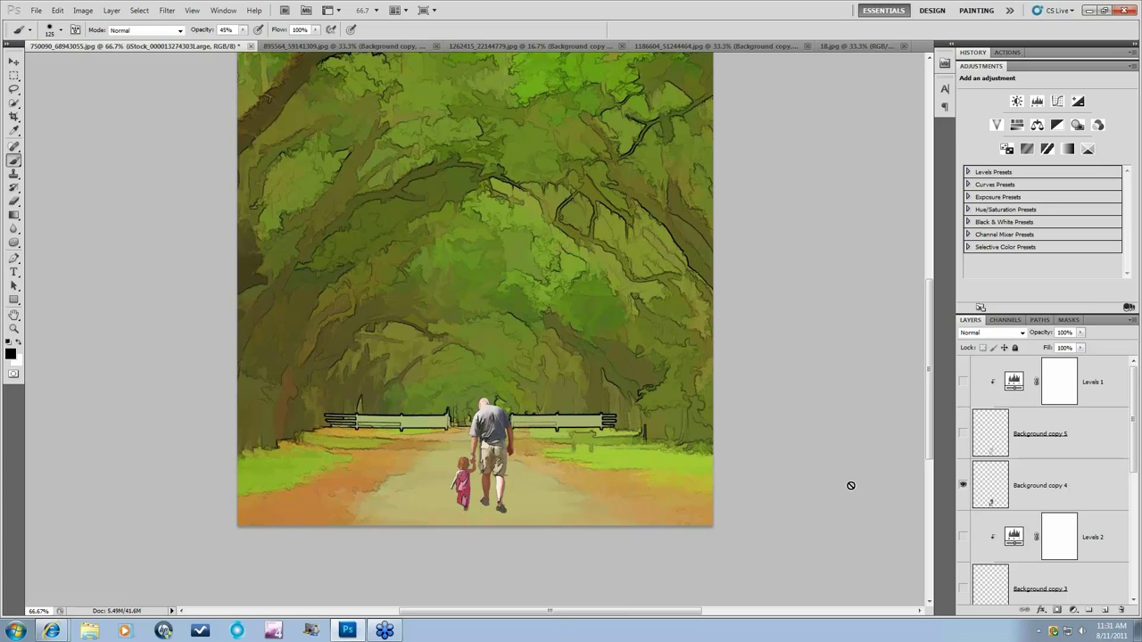
left_click(963, 434)
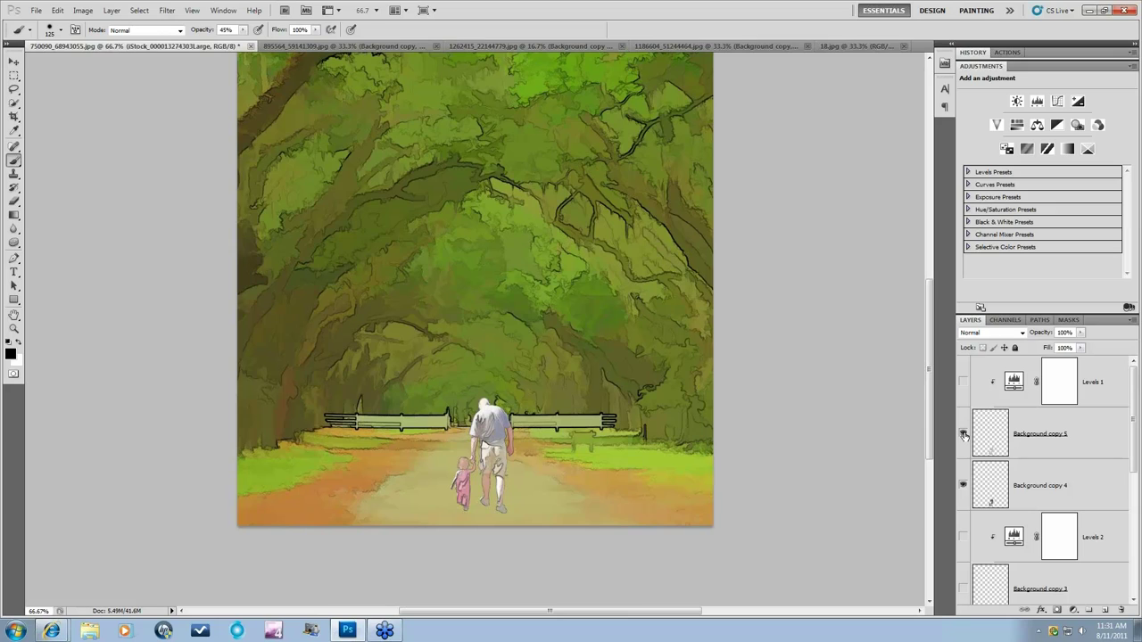
left_click(1057, 433)
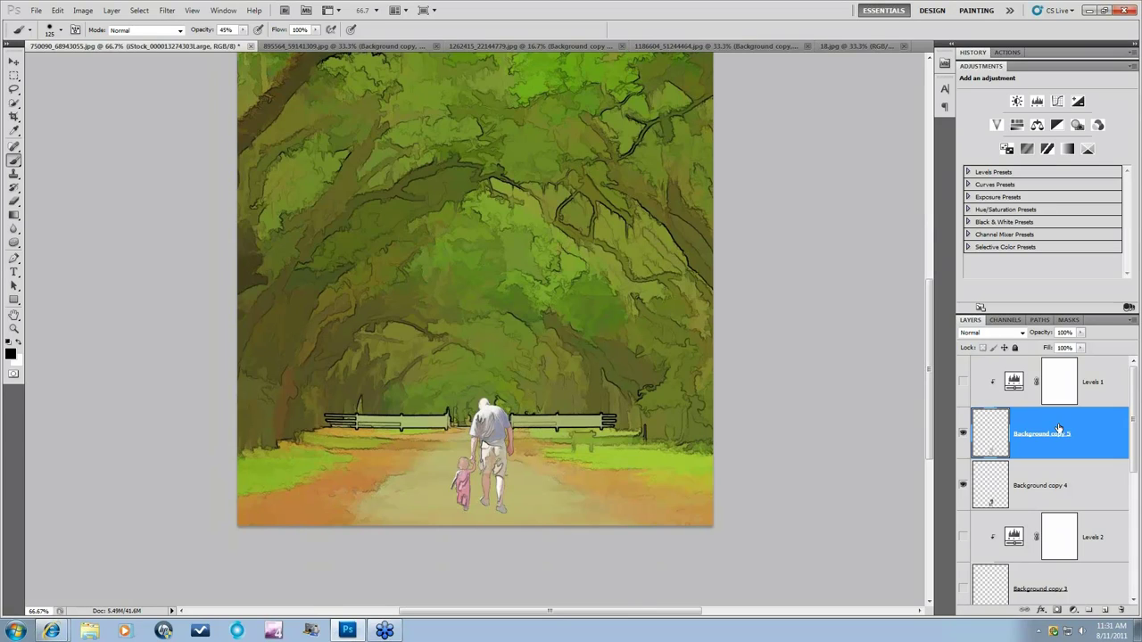
left_click(1080, 333)
left_click_drag(1081, 344, 1115, 349)
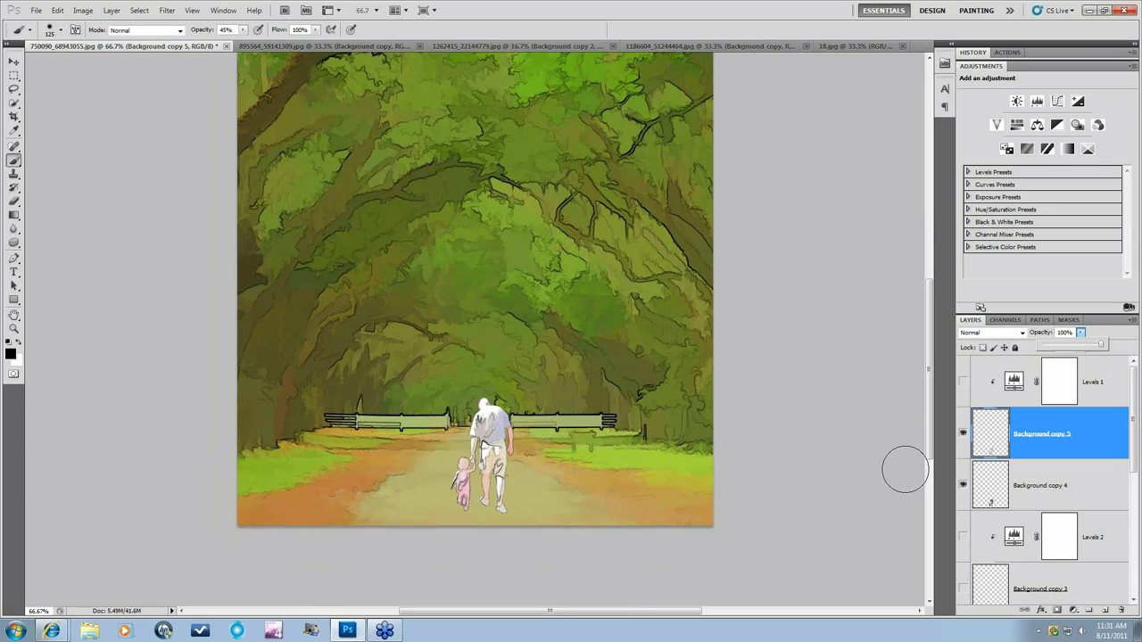
left_click(962, 435)
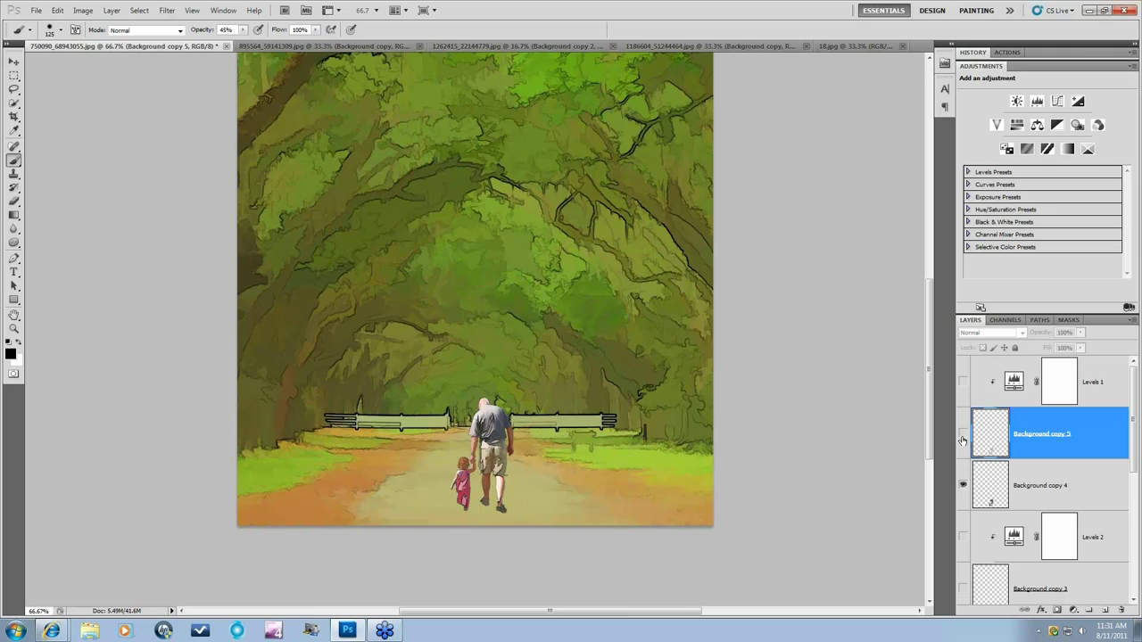
left_click(962, 435)
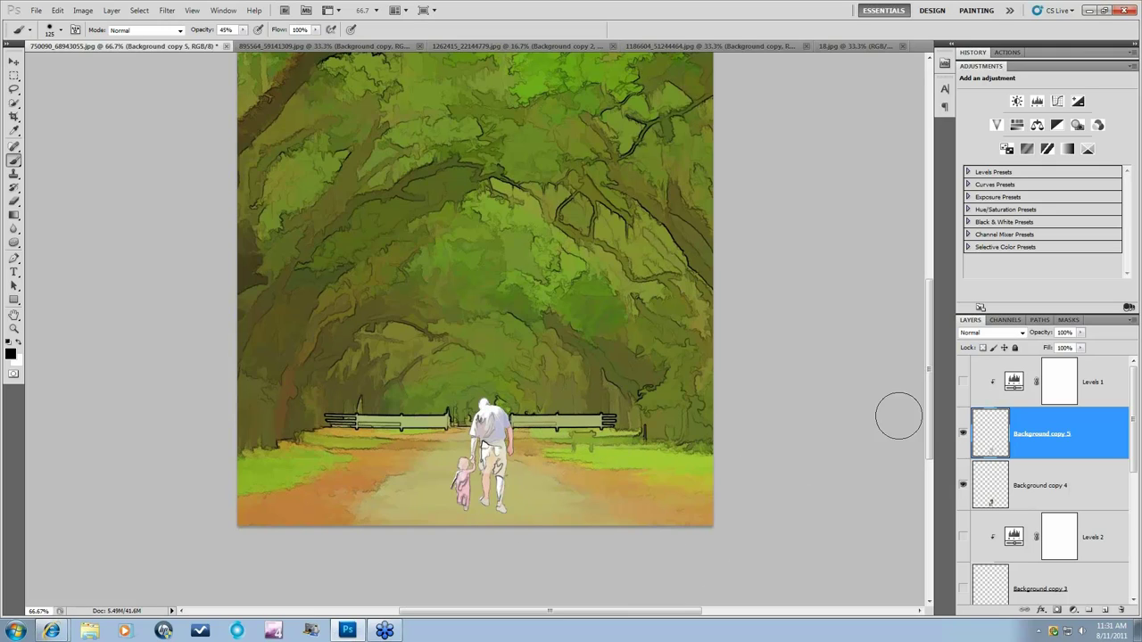
Step: Set the fill of the Background copy 5 layer to 62%
left_click(1079, 332)
left_click(1081, 347)
left_click_drag(1082, 362, 1062, 370)
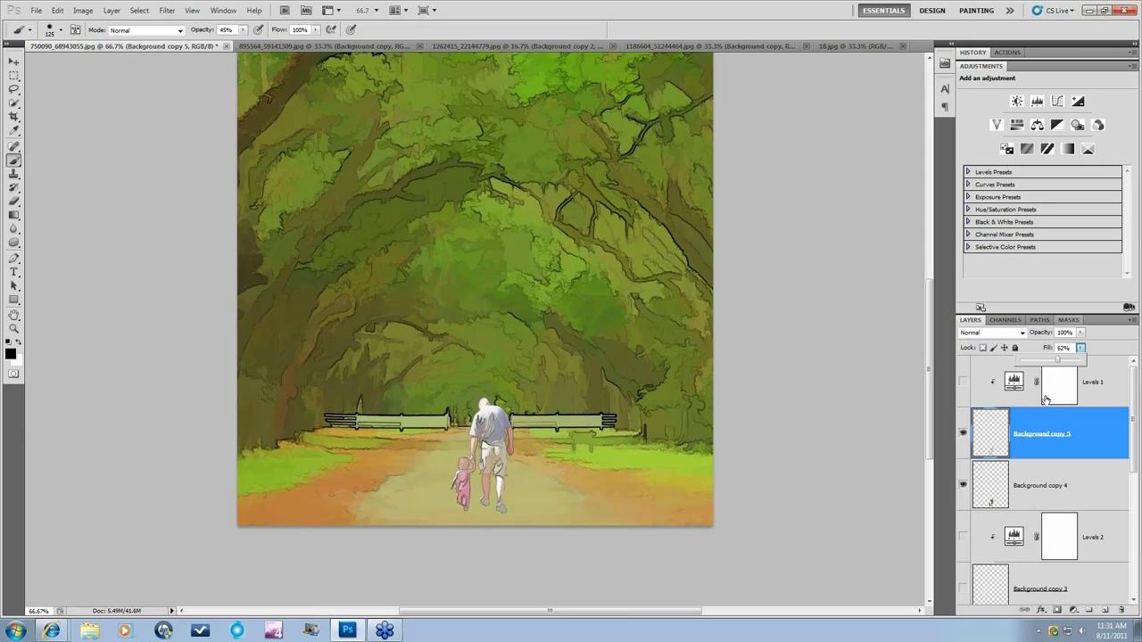
Step: Select the Levels 1 adjustment clipped to Background copy 5, turn it on to deepen the figures, and look over the layers below
left_click(1046, 398)
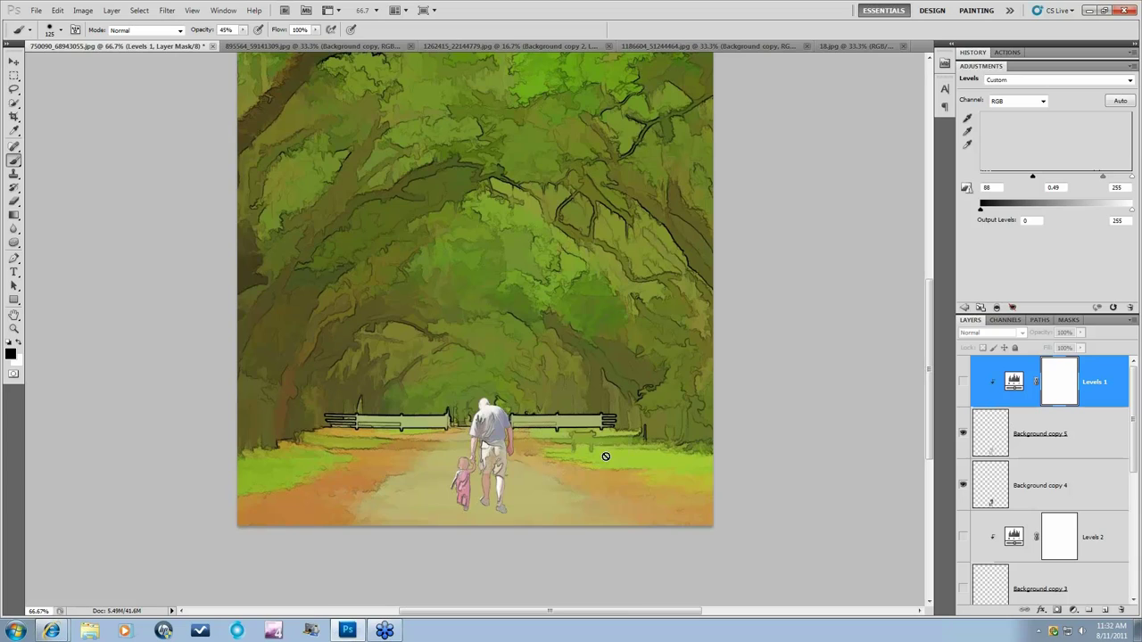
left_click(962, 382)
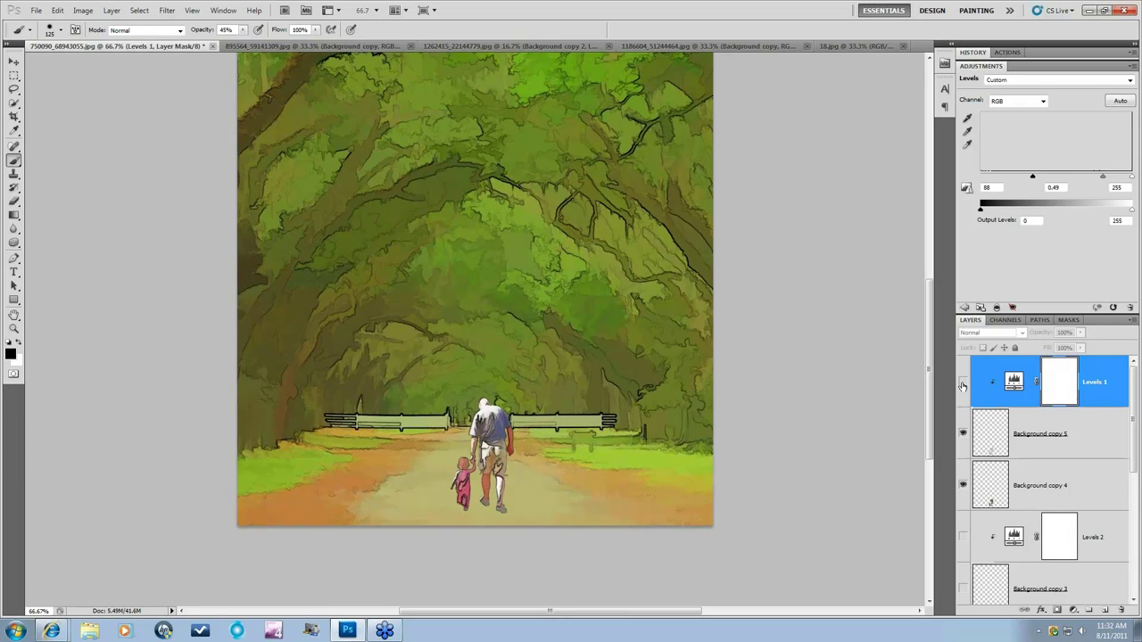
left_click(963, 384)
scroll(1061, 418, "down", 2)
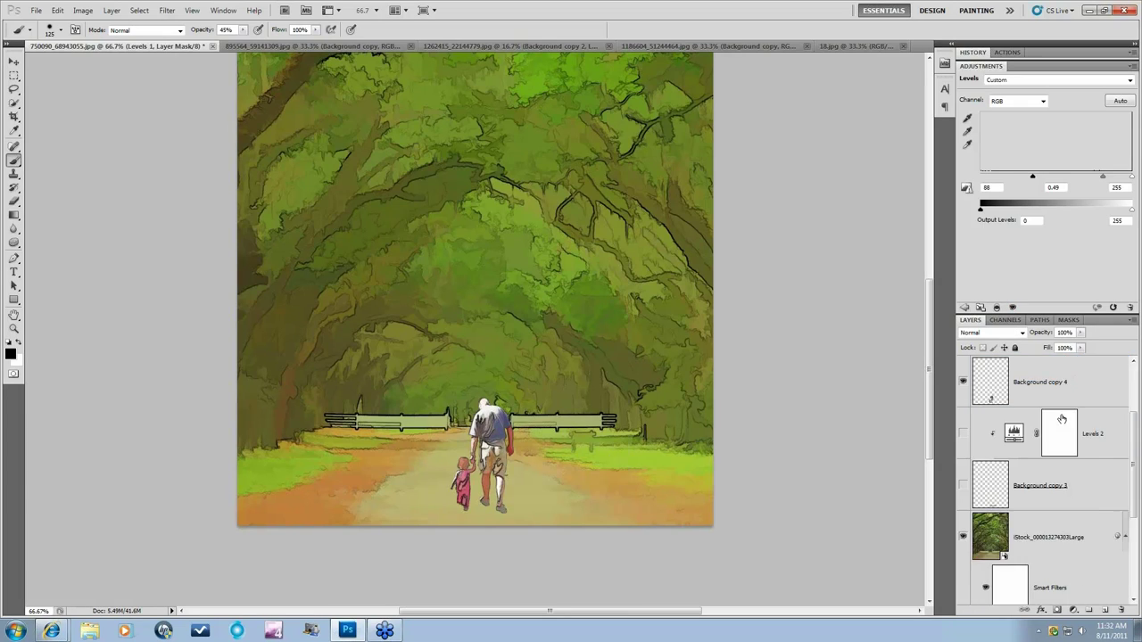
scroll(1062, 419, "up", 2)
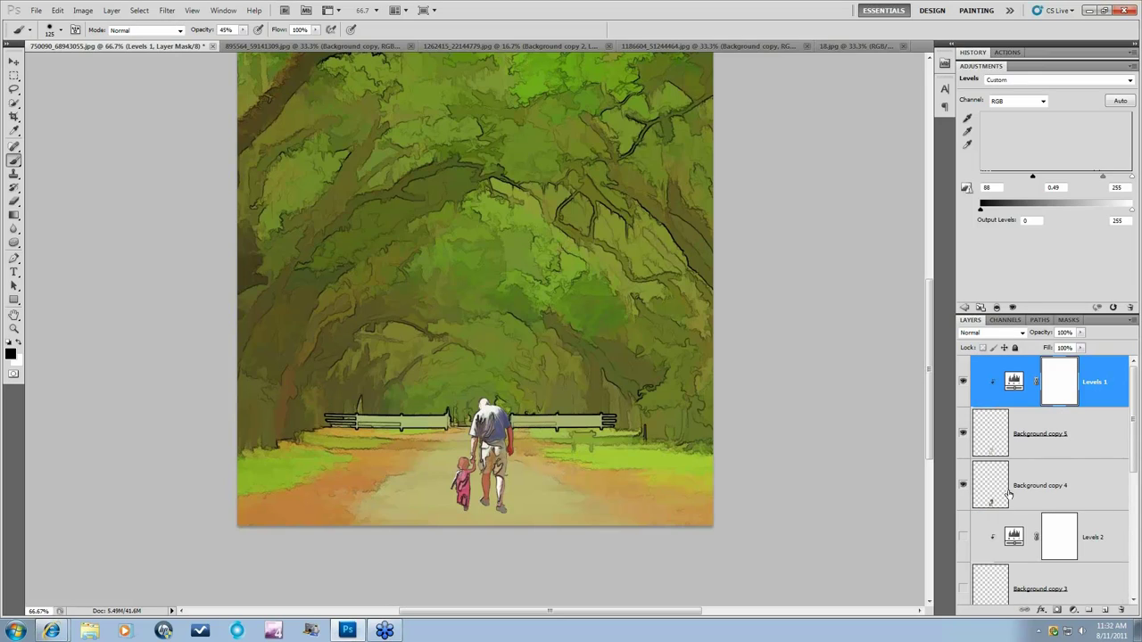
scroll(1063, 477, "down", 1)
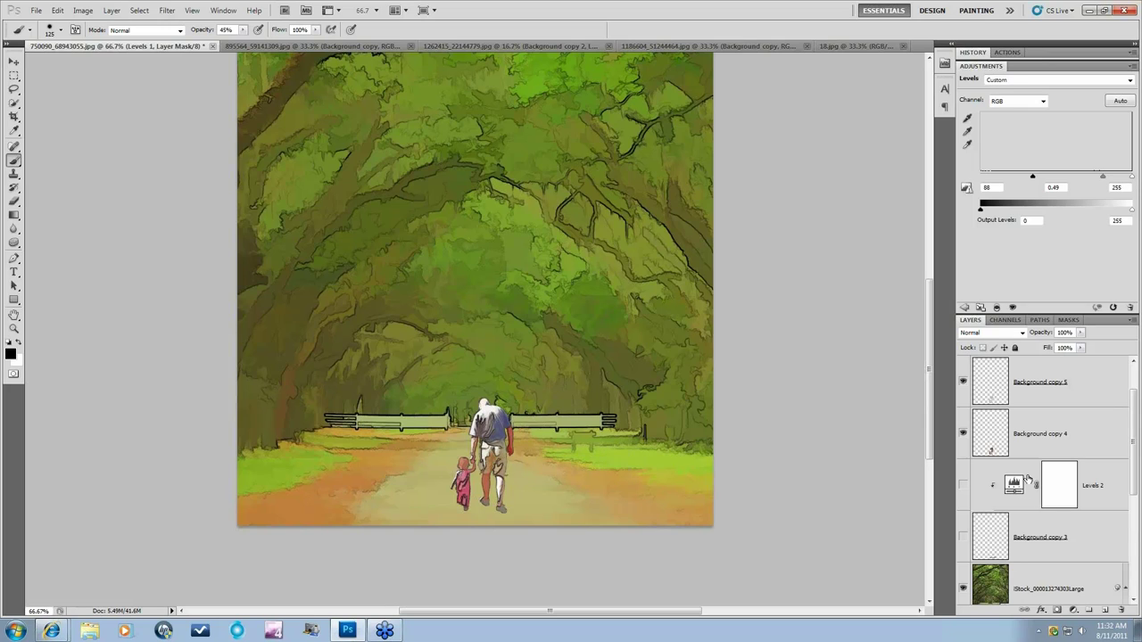
Step: Duplicate the Background copy 4 layer and move the lower copy of the man and girl just to the right of the original figures
scroll(1028, 482, "down", 2)
scroll(1018, 469, "up", 1)
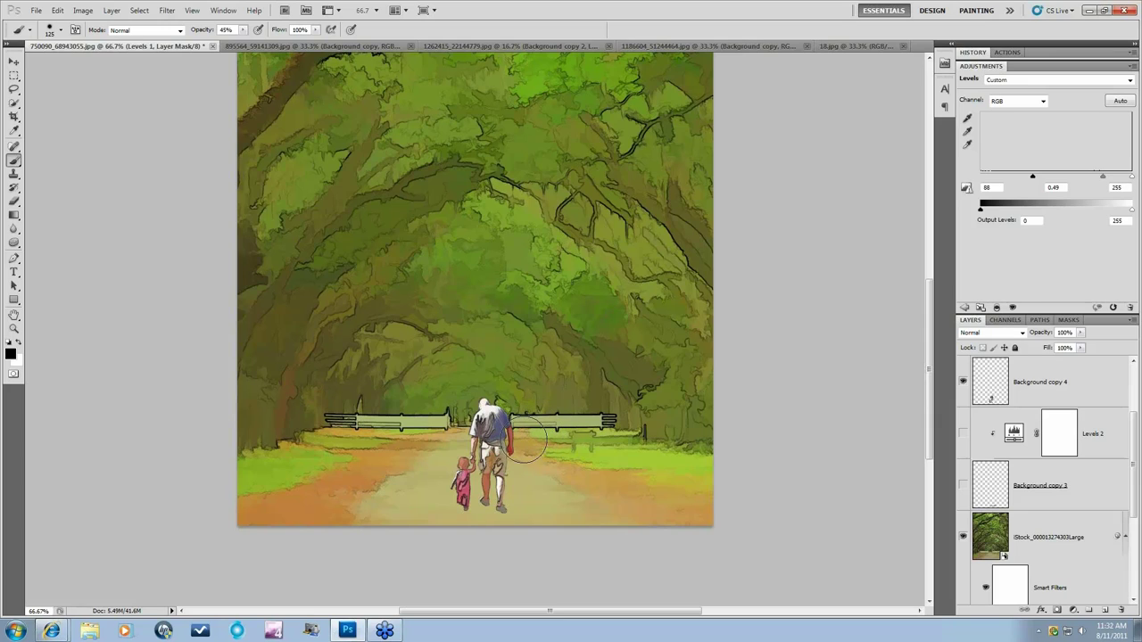
left_click(1046, 386)
mouse_move(1066, 381)
left_mouse_down()
mouse_move(1084, 397)
mouse_move(1089, 575)
mouse_move(1105, 609)
left_mouse_up()
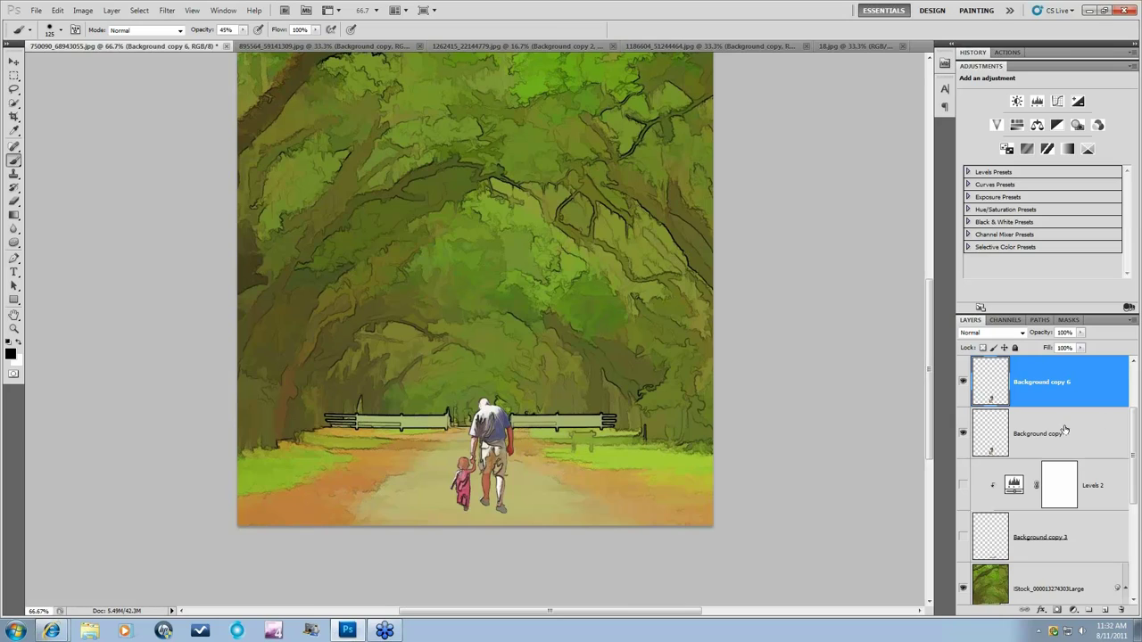
left_click(1058, 434)
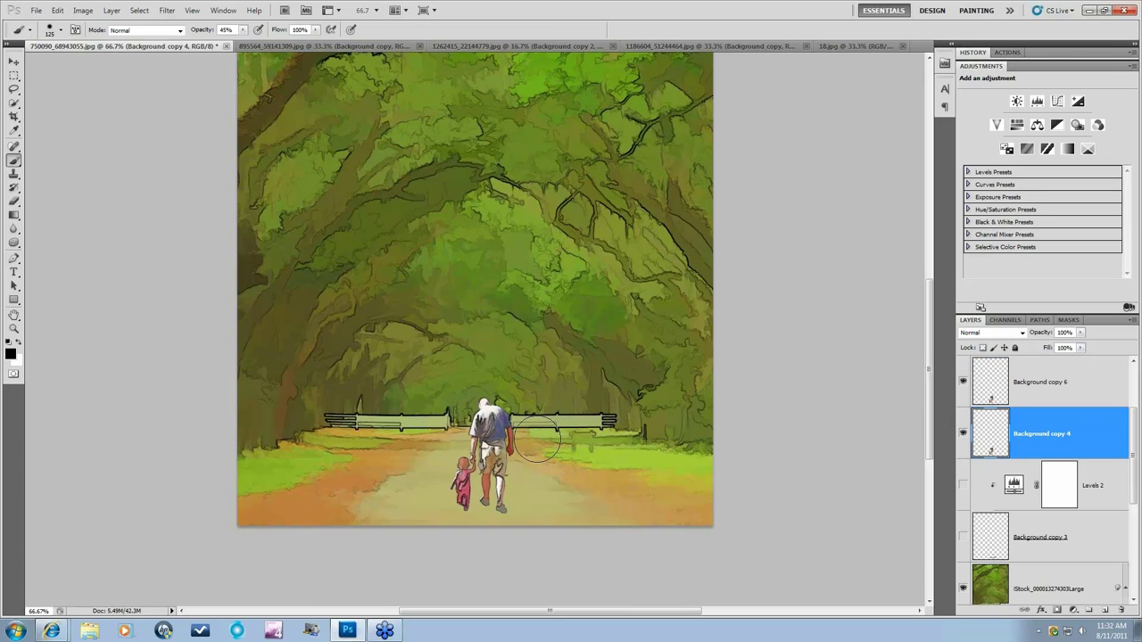
left_click(13, 61)
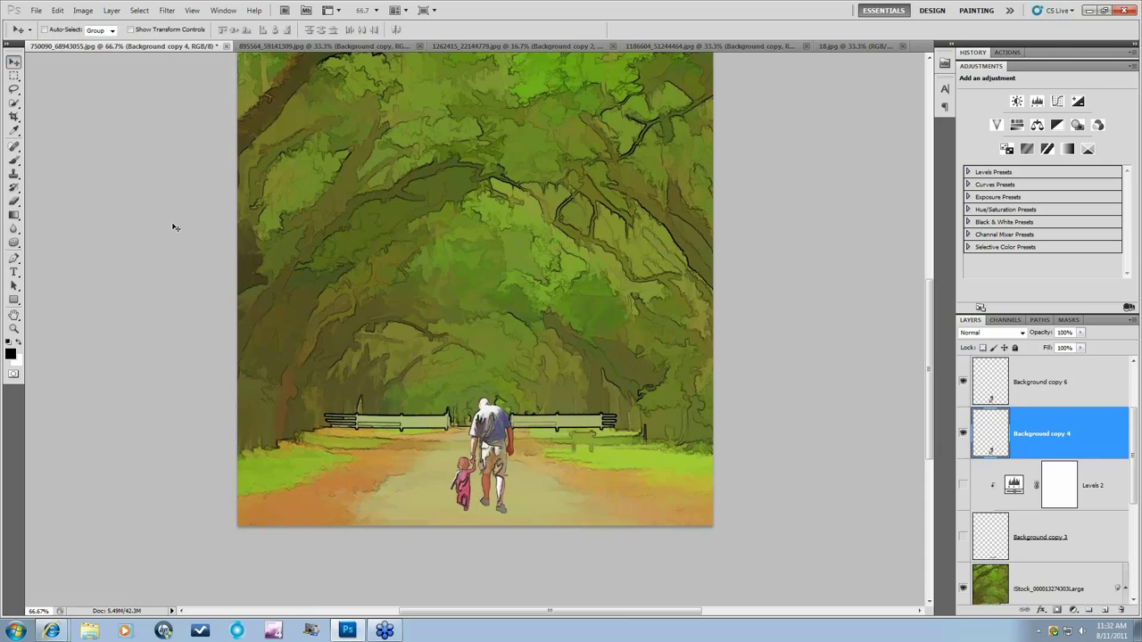
left_click_drag(514, 473, 560, 464)
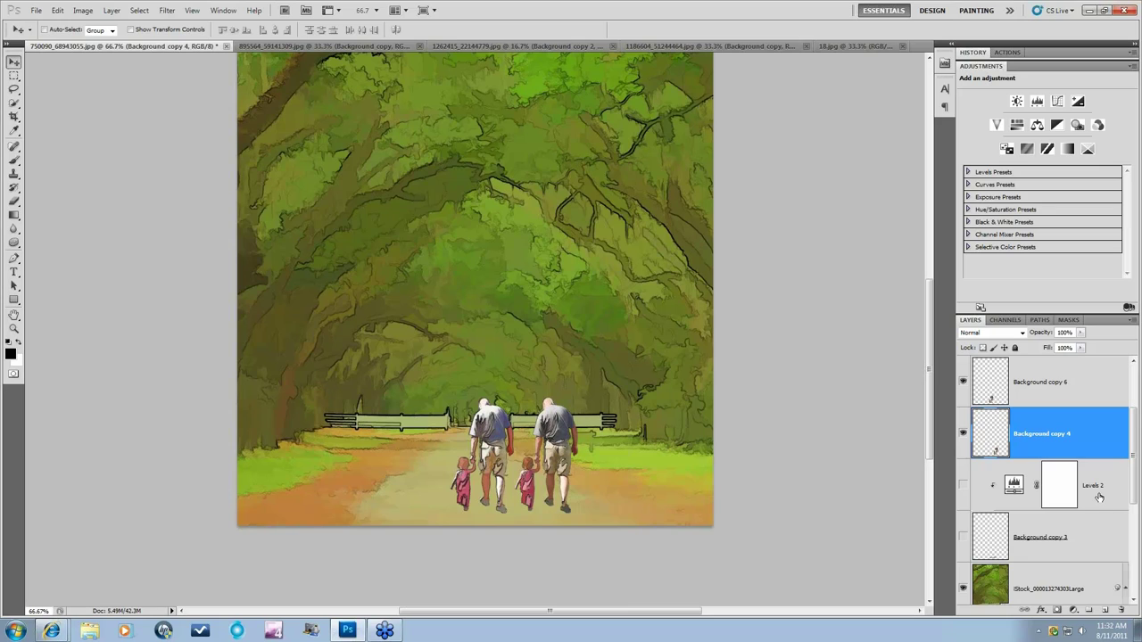
Step: Move the Levels 2 adjustment directly above Background copy 4, make it visible, and clip it to that layer to blacken the offset figures
left_click(1042, 533)
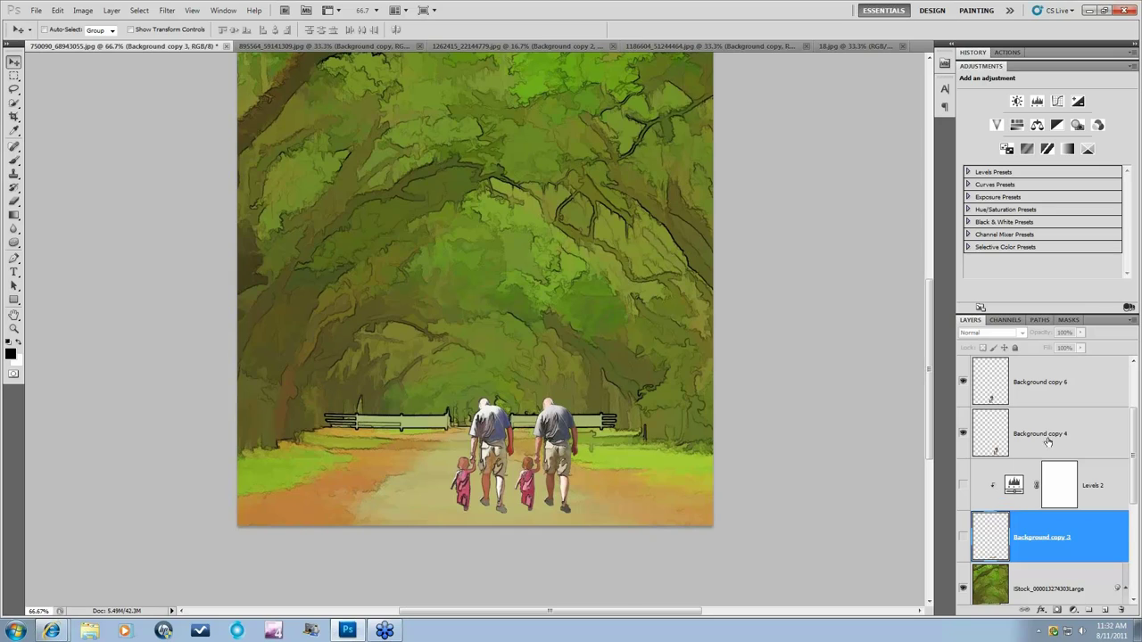
left_click(1100, 484)
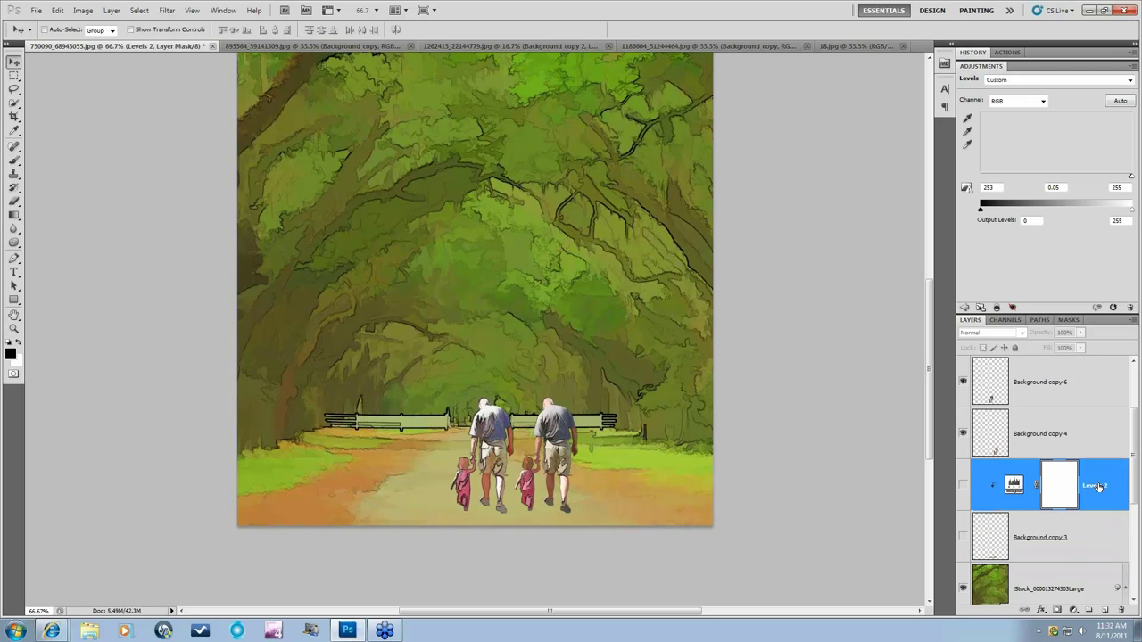
left_click_drag(1098, 486, 1057, 420)
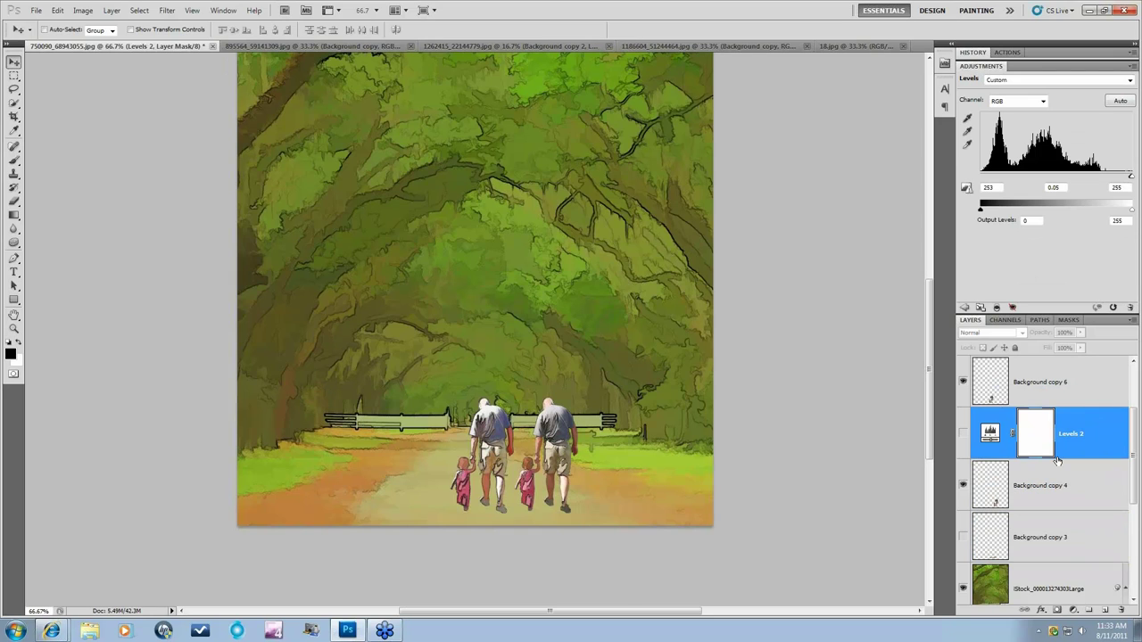
left_click(962, 434)
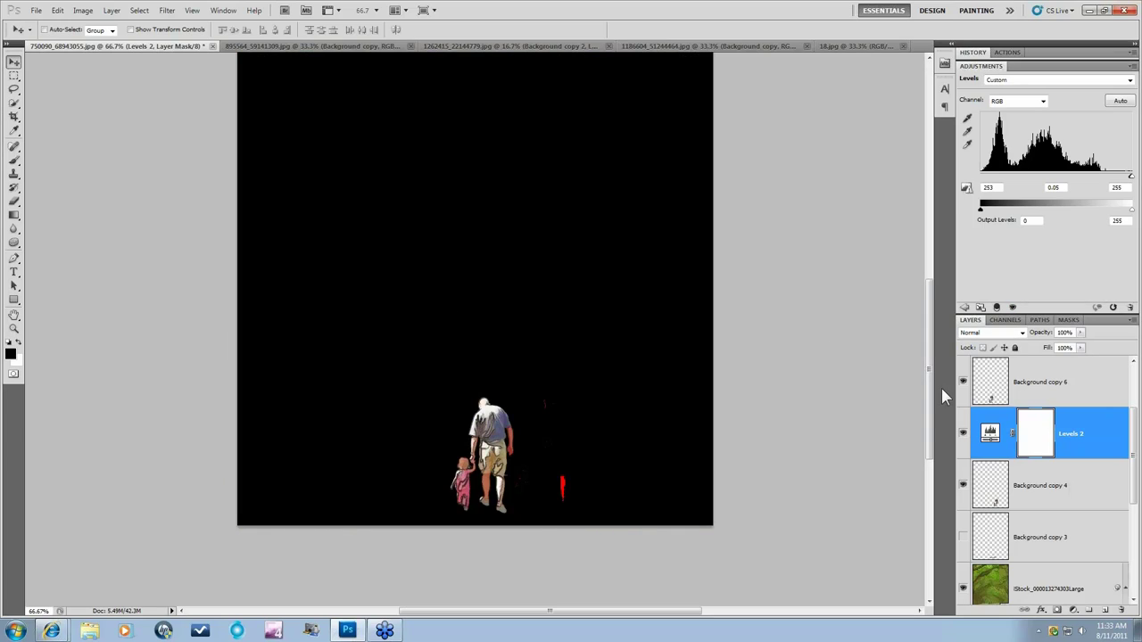
left_click(111, 11)
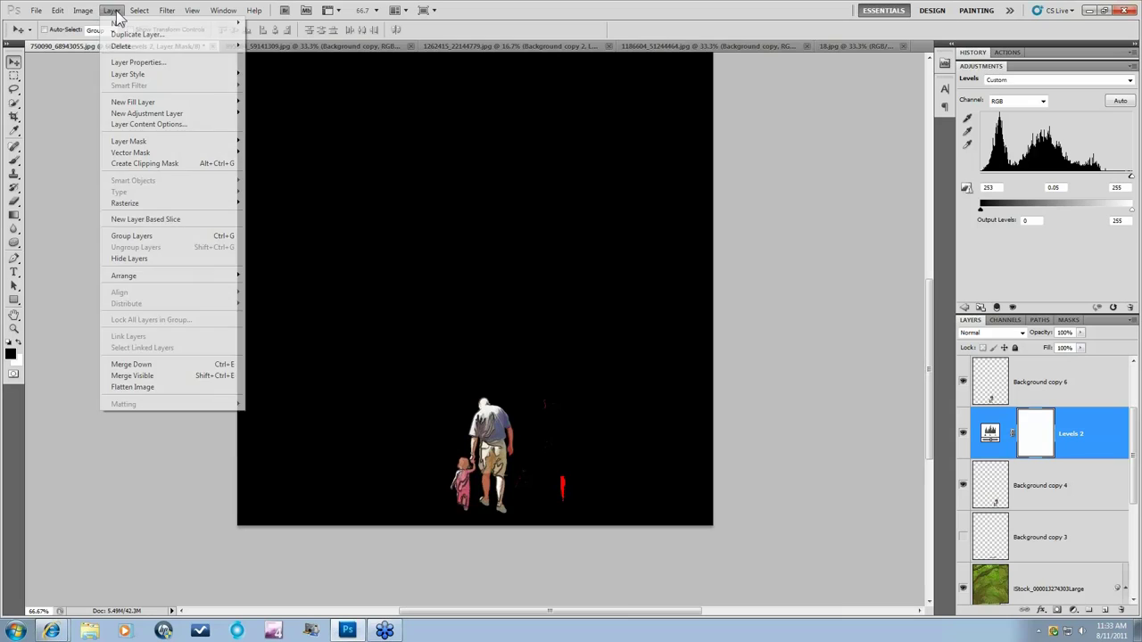
left_click(140, 164)
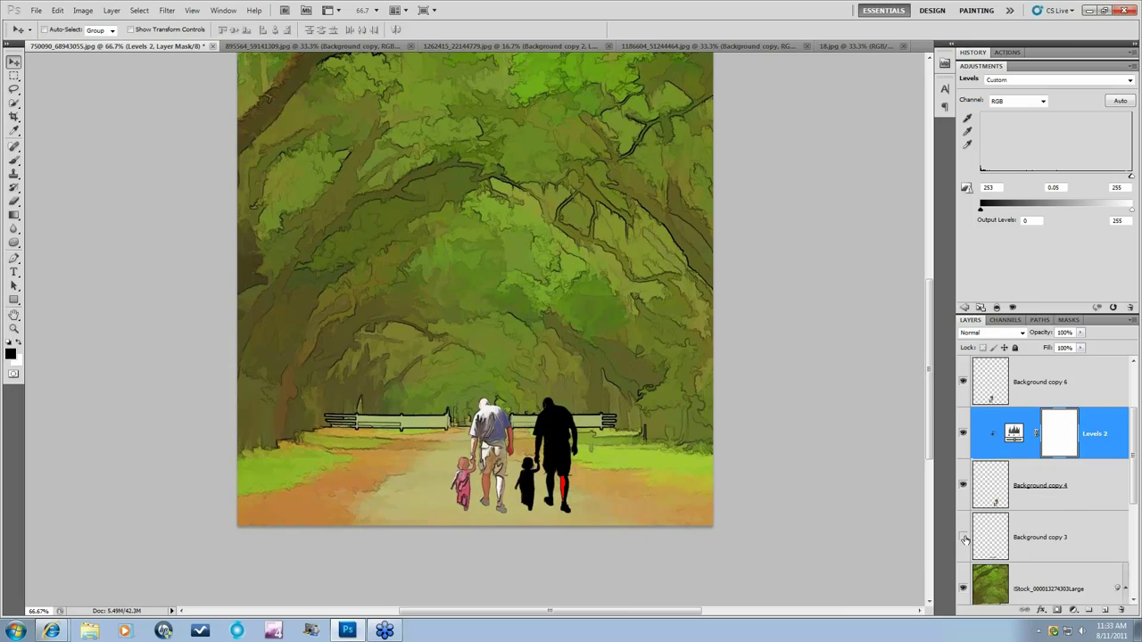
Step: Set the Background copy 4 layer's opacity to 19% and move the darkened figures back behind the original man and girl
left_click(1035, 538)
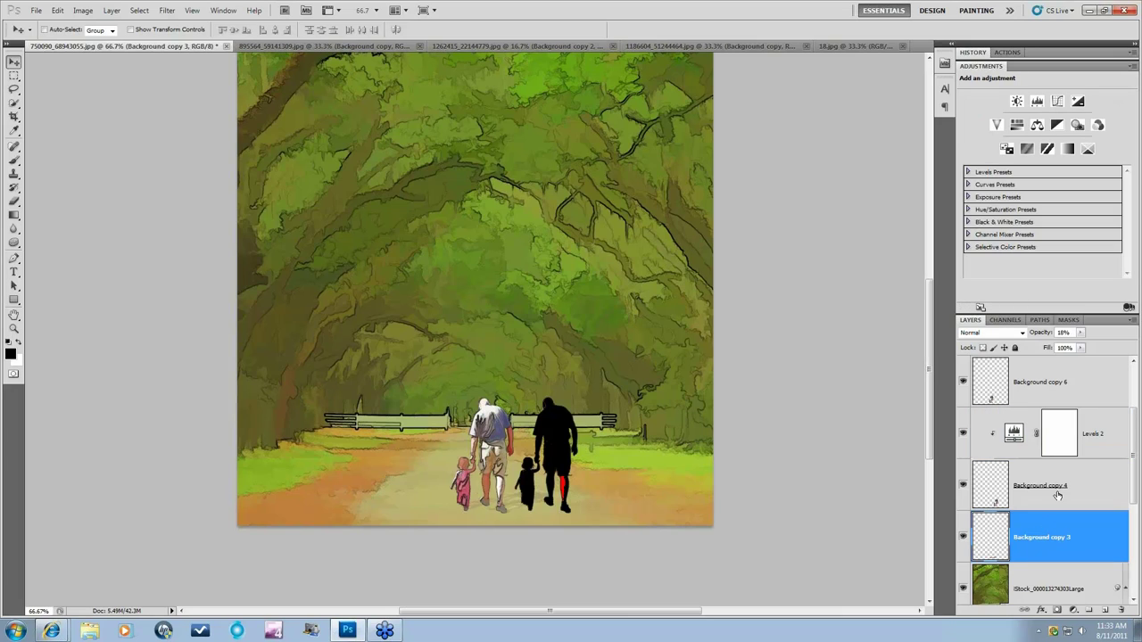
left_click(1081, 333)
left_click_drag(1081, 340, 1064, 347)
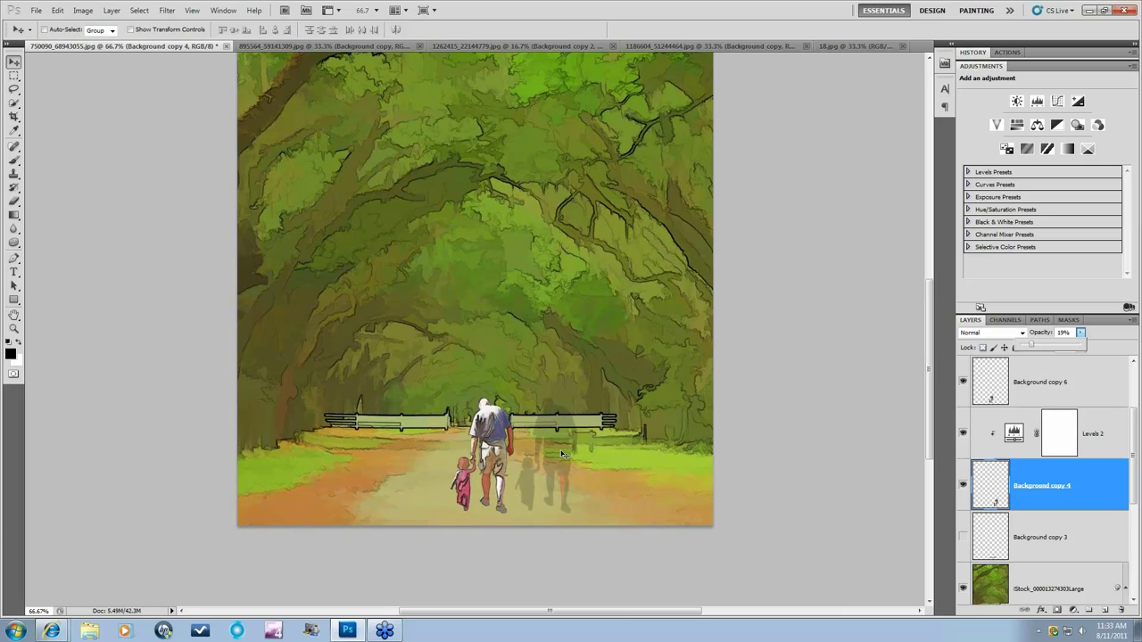
left_click_drag(569, 456, 504, 458)
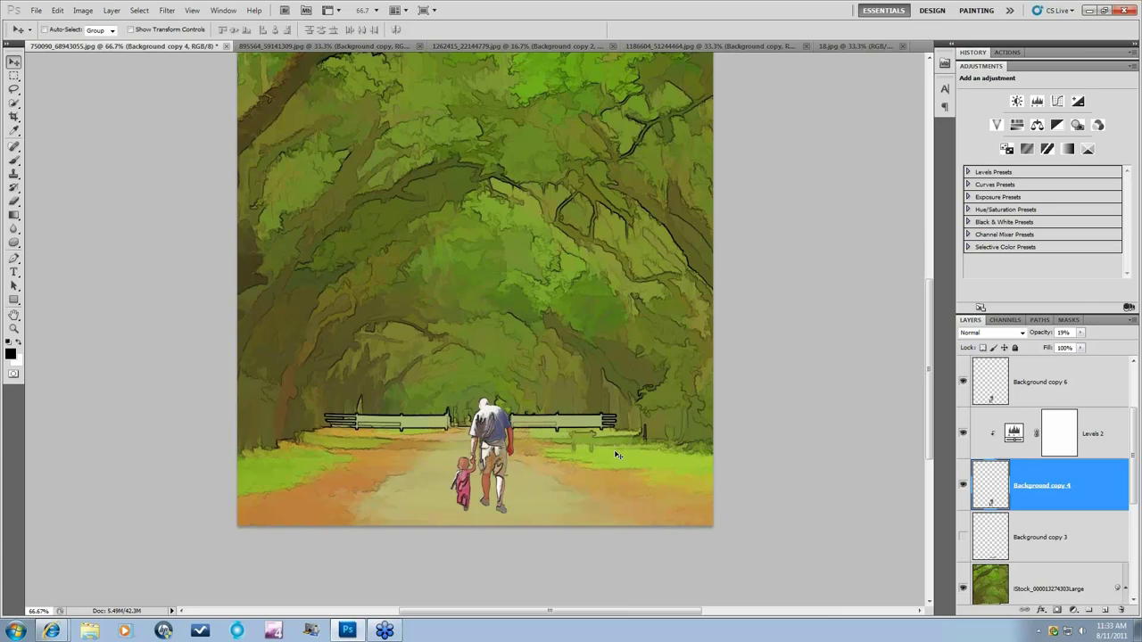
Step: Distort the Background copy 4 figures into a flattened shadow slanting right across the path from the feet, and apply the transformation
key("ctrl+t")
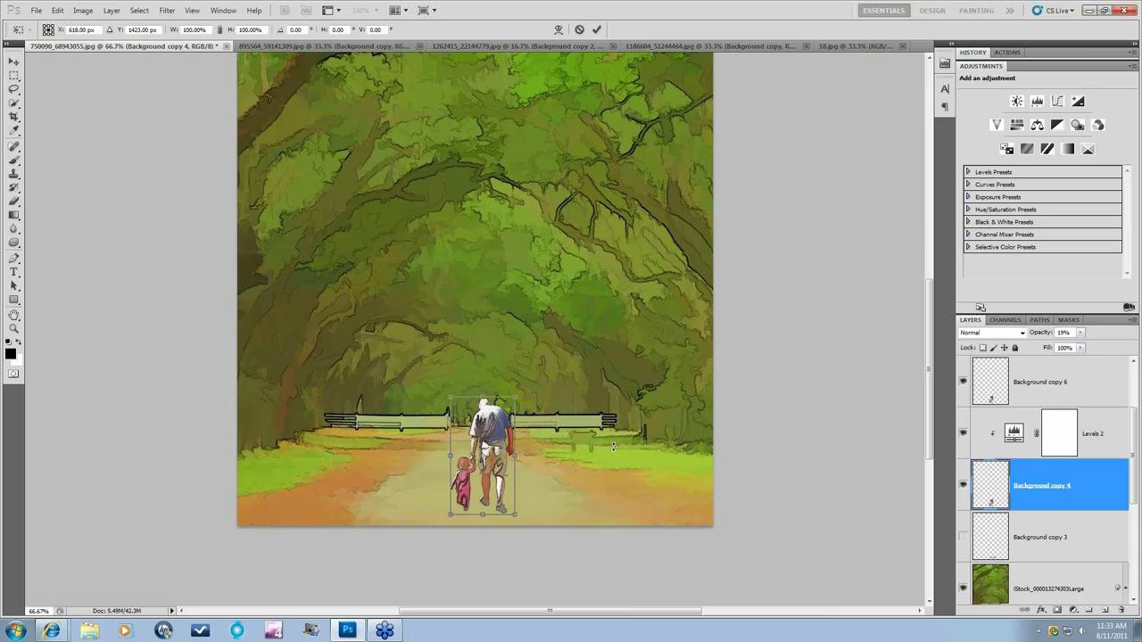
right_click(543, 397)
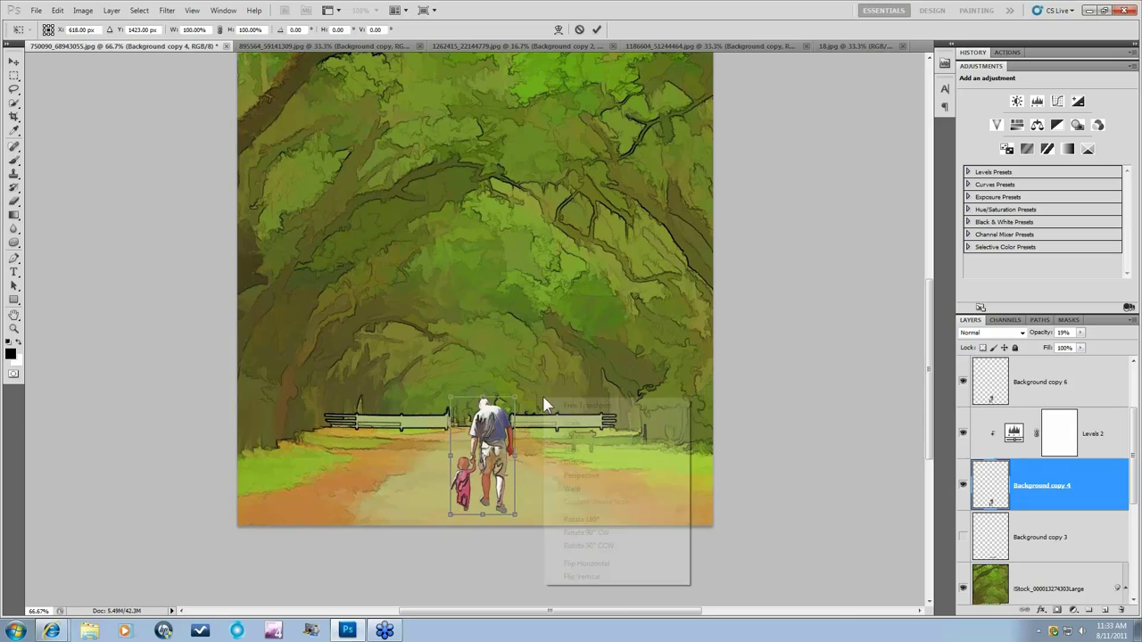
left_click(584, 463)
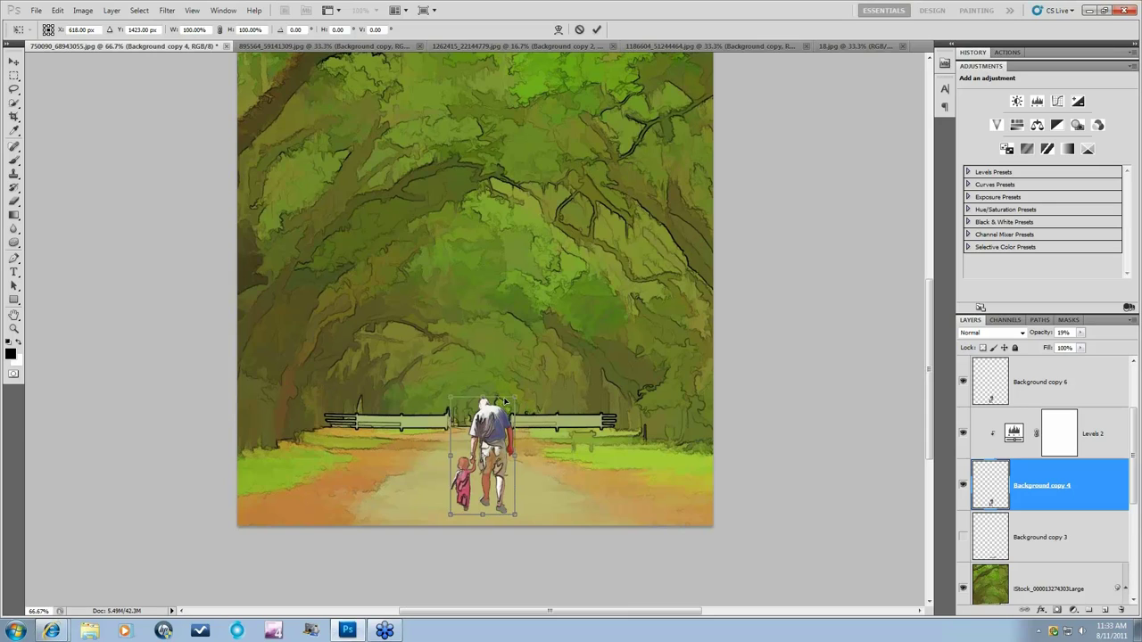
left_click_drag(506, 403, 553, 465)
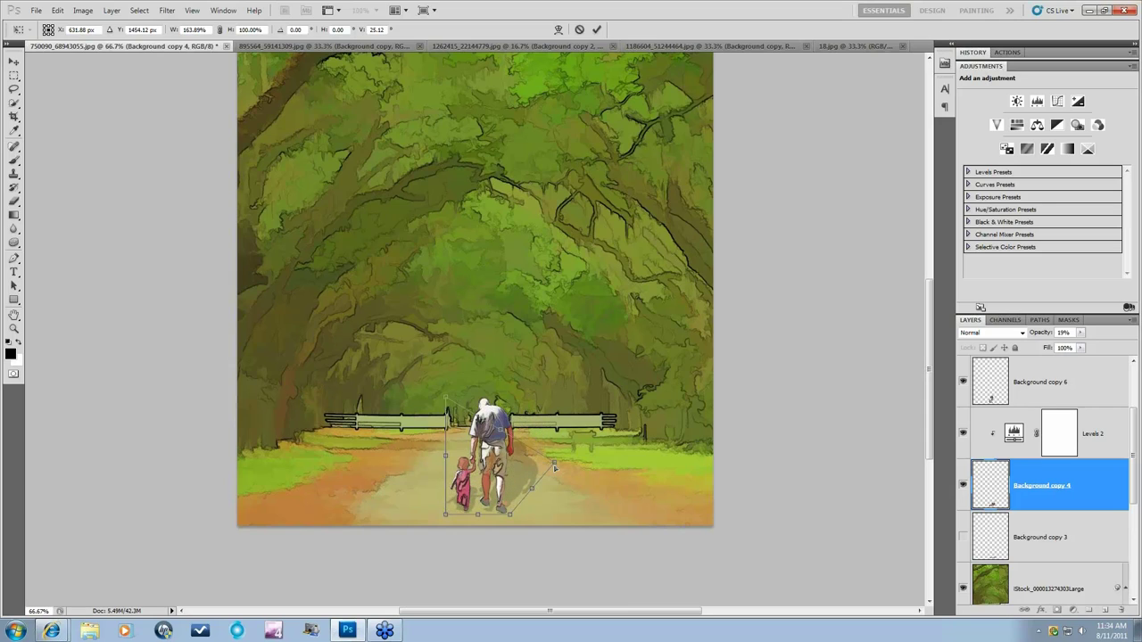
left_click_drag(446, 399, 535, 502)
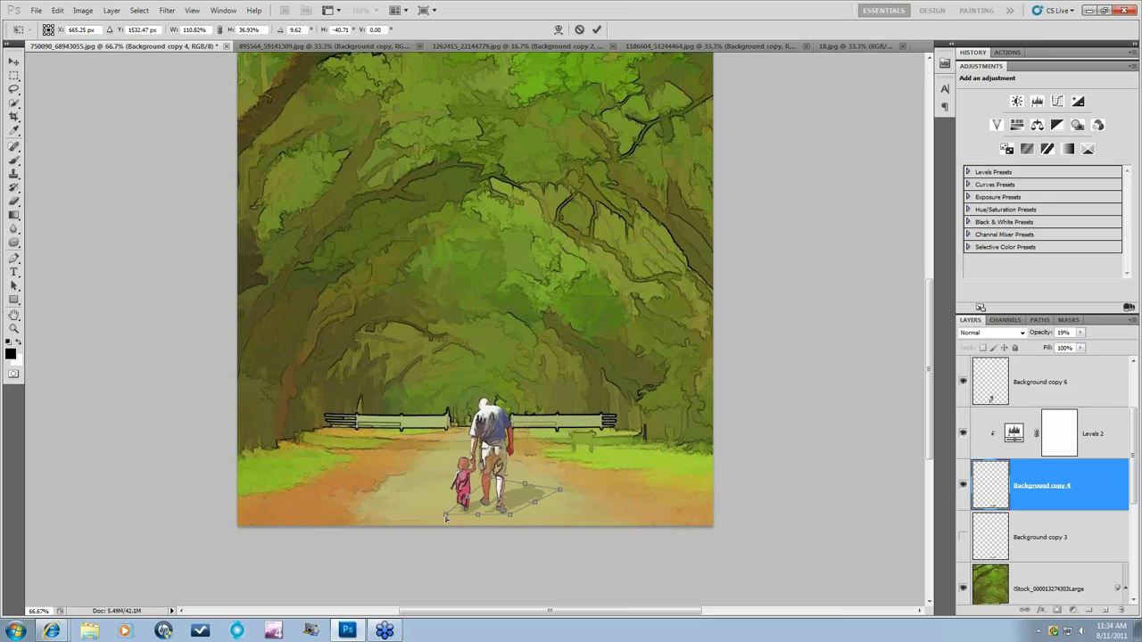
left_click_drag(446, 517, 448, 505)
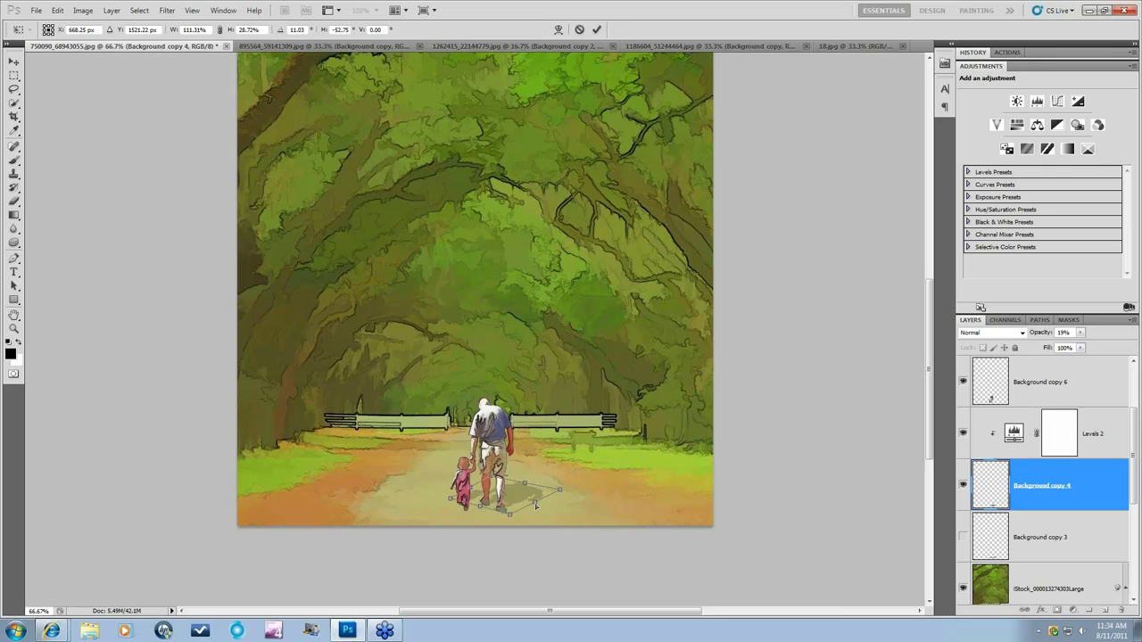
mouse_move(535, 502)
left_mouse_down()
mouse_move(555, 500)
mouse_move(541, 482)
left_mouse_up()
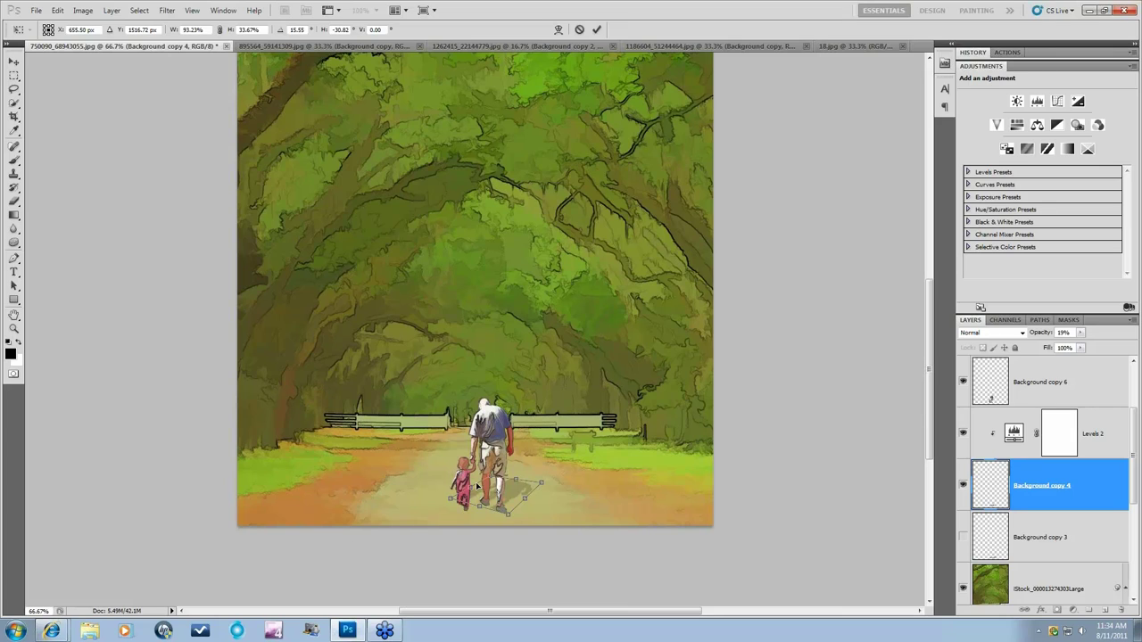
key("Return")
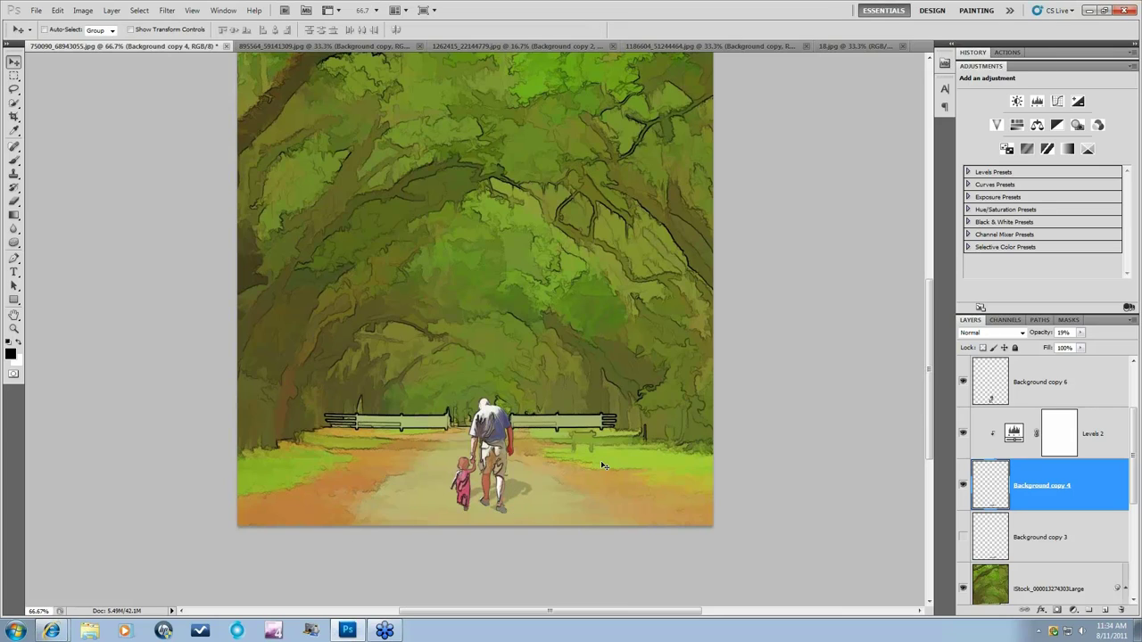